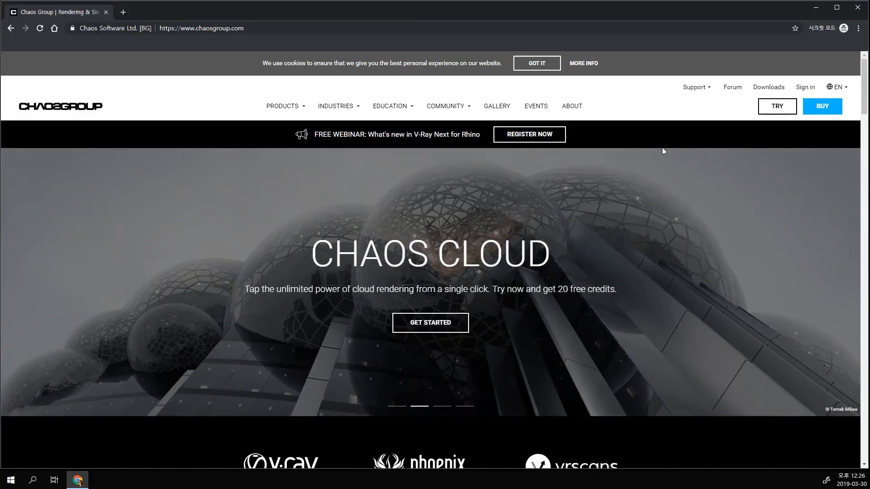
Step: Switch the Chaos Group website's language to Korean (한국어) and look over the translated home page
{"action": "left_click", "coordinate": [845, 87]}
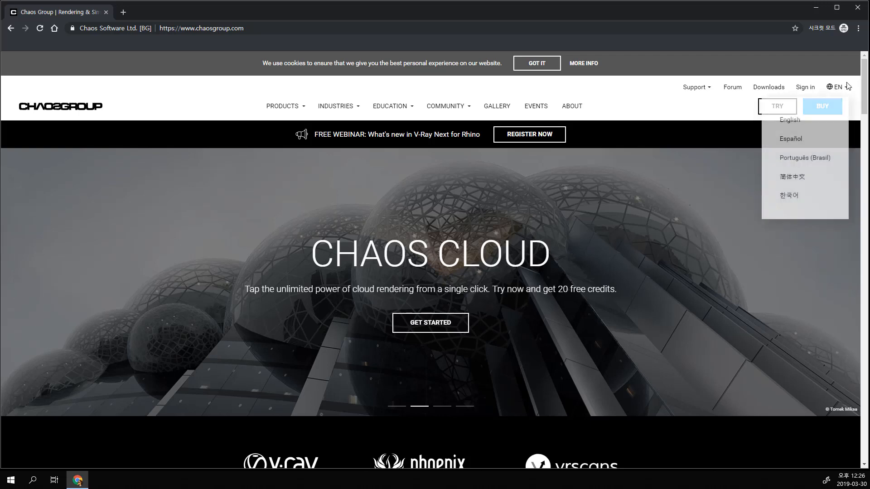
{"action": "scroll", "coordinate": [502, 214], "scroll_direction": "down", "scroll_amount": 6}
{"action": "scroll", "coordinate": [507, 257], "scroll_direction": "up", "scroll_amount": 3}
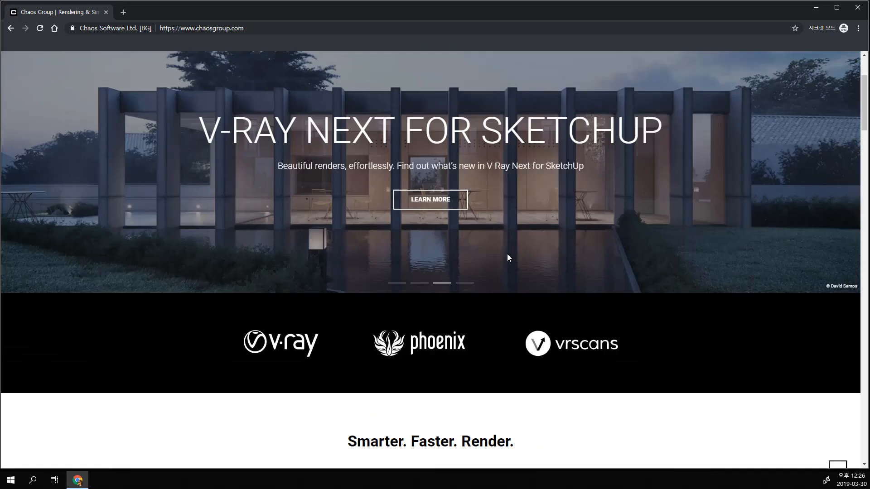
{"action": "scroll", "coordinate": [507, 257], "scroll_direction": "up", "scroll_amount": 3}
{"action": "left_click", "coordinate": [842, 87]}
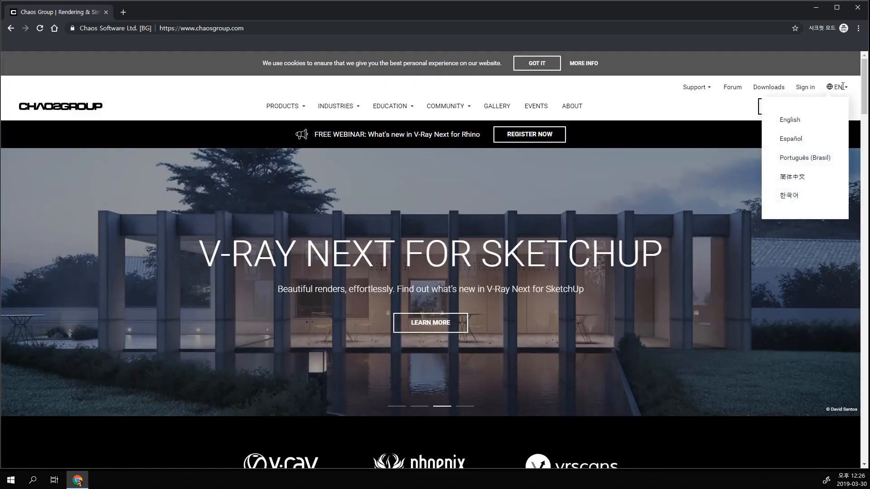
{"action": "left_click", "coordinate": [842, 86]}
{"action": "left_click", "coordinate": [842, 86]}
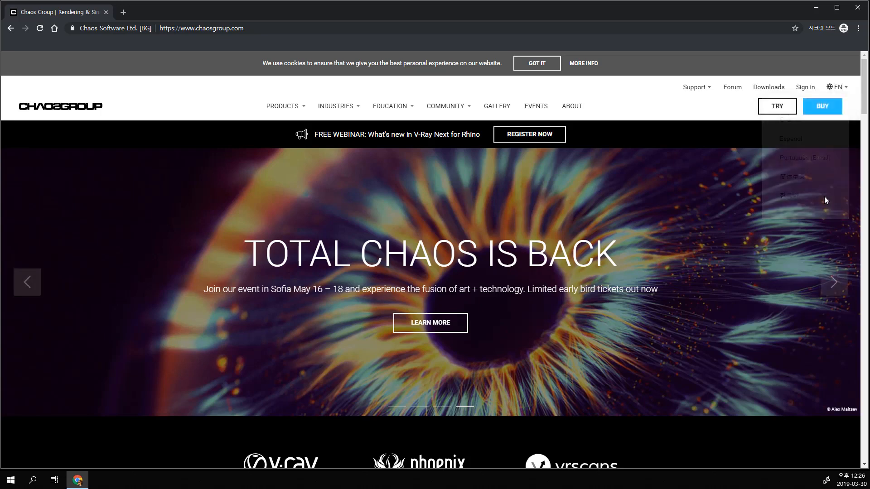
{"action": "mouse_move", "coordinate": [841, 88]}
{"action": "left_click", "coordinate": [789, 195]}
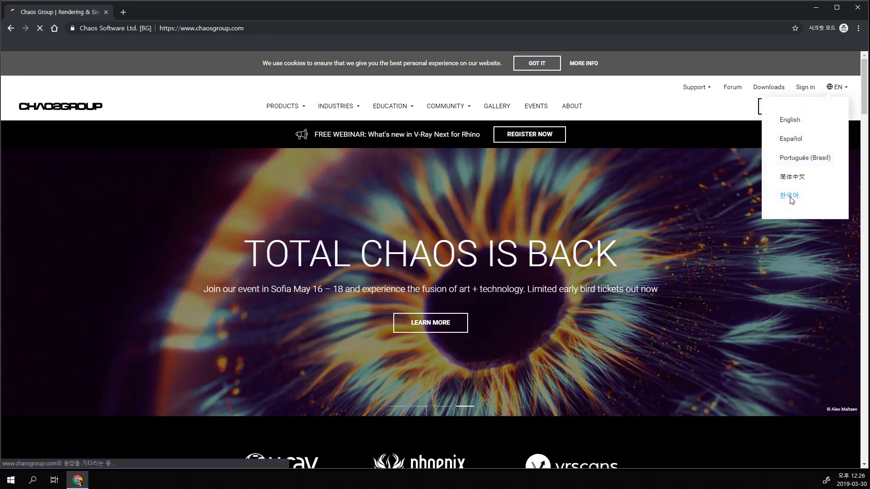
{"action": "scroll", "coordinate": [624, 249], "scroll_direction": "down", "scroll_amount": 7}
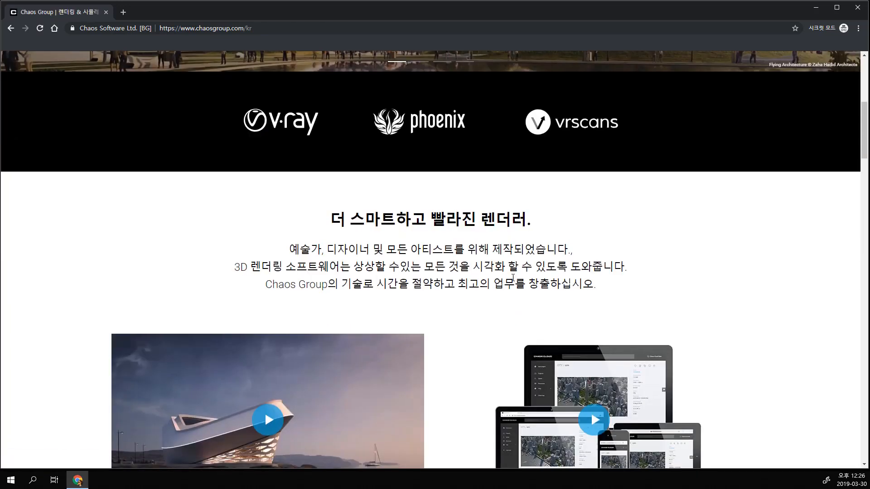
{"action": "scroll", "coordinate": [502, 284], "scroll_direction": "down", "scroll_amount": 5}
{"action": "scroll", "coordinate": [778, 246], "scroll_direction": "up", "scroll_amount": 7}
{"action": "scroll", "coordinate": [778, 246], "scroll_direction": "up", "scroll_amount": 5}
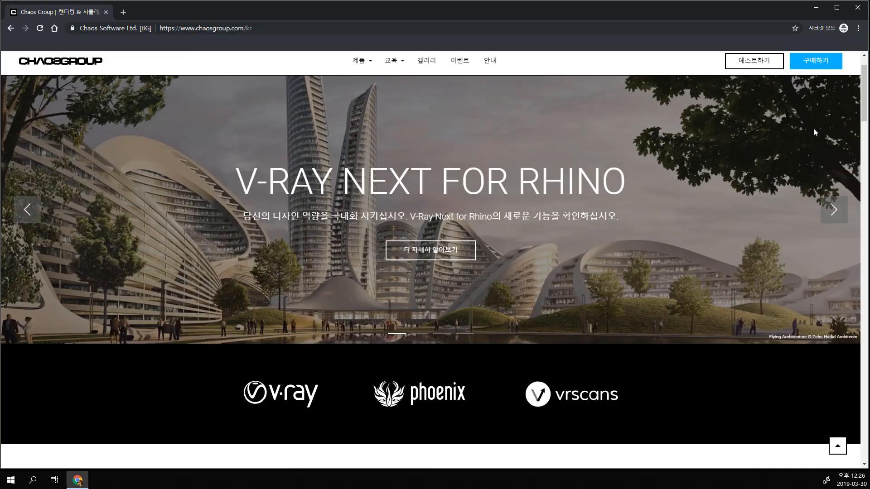
Step: Switch the website's language back to English and look over the home page
{"action": "mouse_move", "coordinate": [836, 87]}
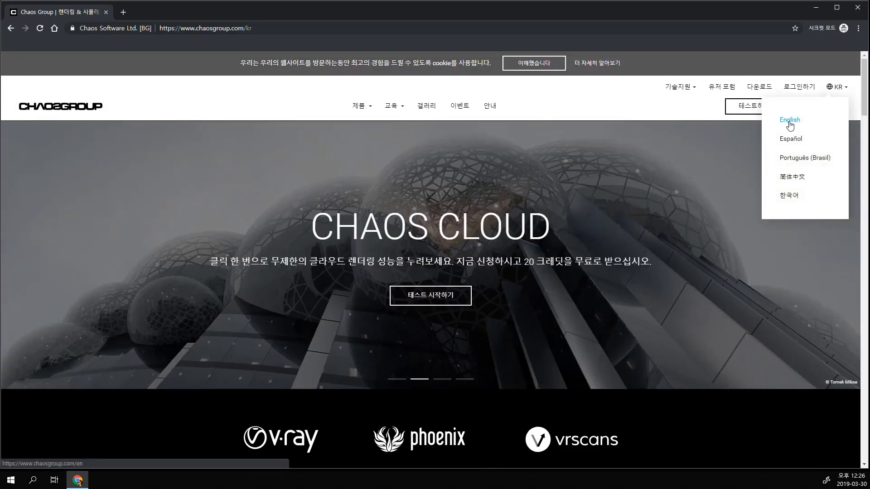
{"action": "left_click", "coordinate": [791, 120]}
{"action": "scroll", "coordinate": [472, 264], "scroll_direction": "down", "scroll_amount": 17}
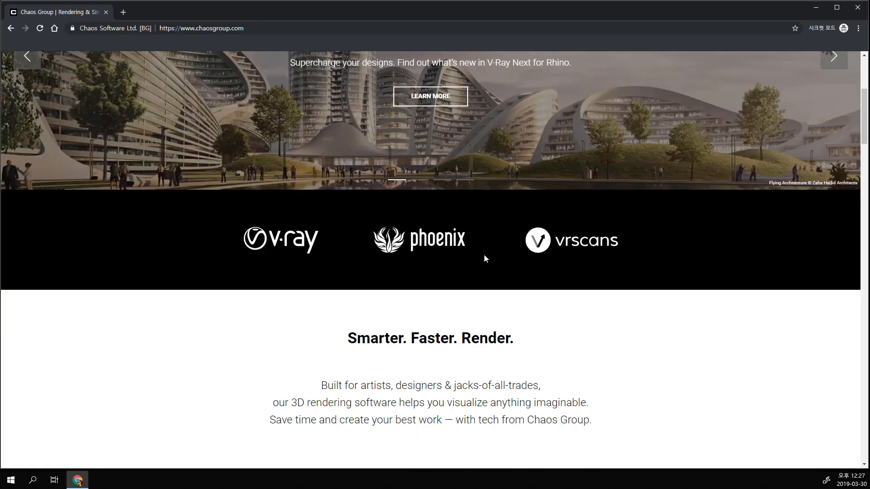
{"action": "scroll", "coordinate": [488, 266], "scroll_direction": "up", "scroll_amount": 17}
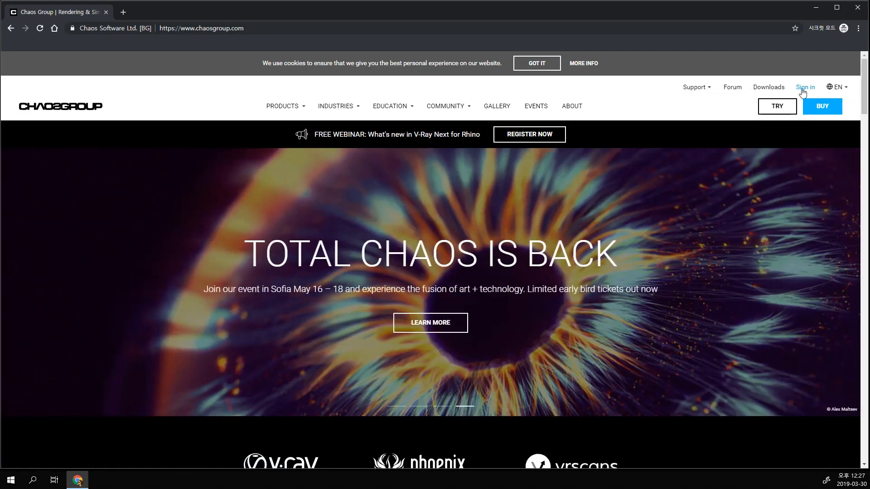
Step: Go to the sign-in page and open the form for creating a new account
{"action": "left_click", "coordinate": [804, 87]}
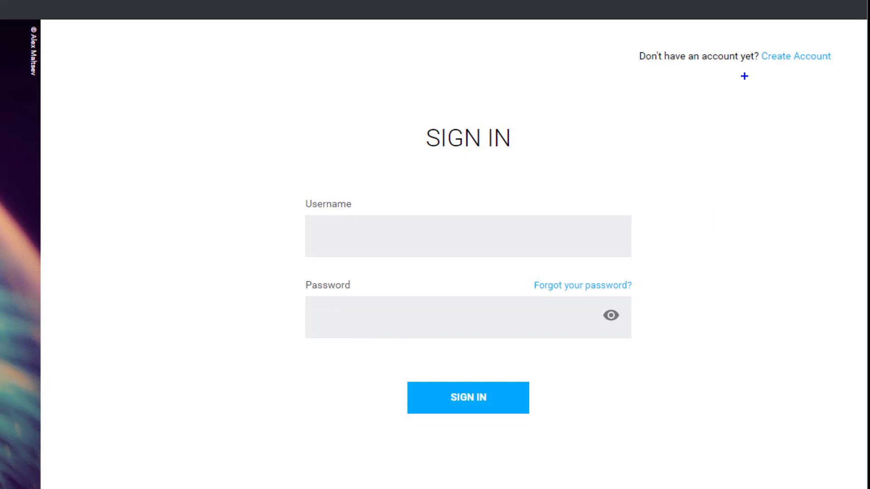
{"action": "mouse_move", "coordinate": [744, 75]}
{"action": "left_mouse_down"}
{"action": "mouse_move", "coordinate": [833, 32]}
{"action": "mouse_move", "coordinate": [746, 76]}
{"action": "left_mouse_up"}
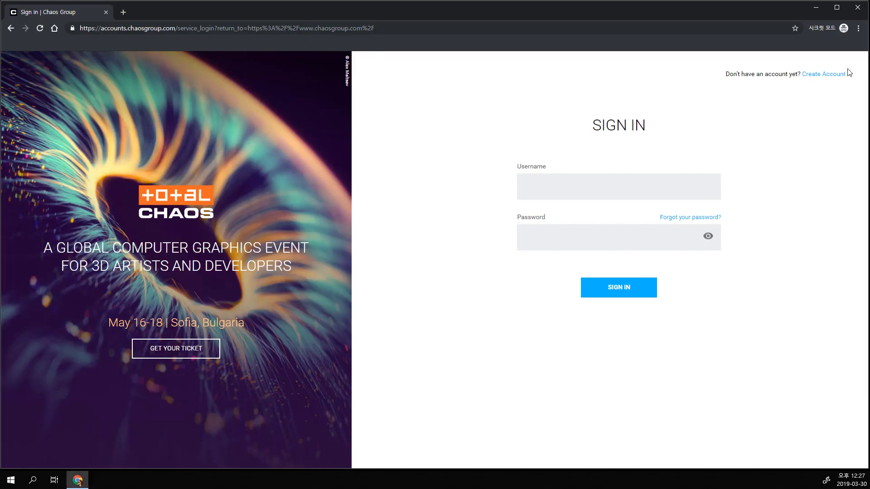
{"action": "left_click", "coordinate": [796, 56]}
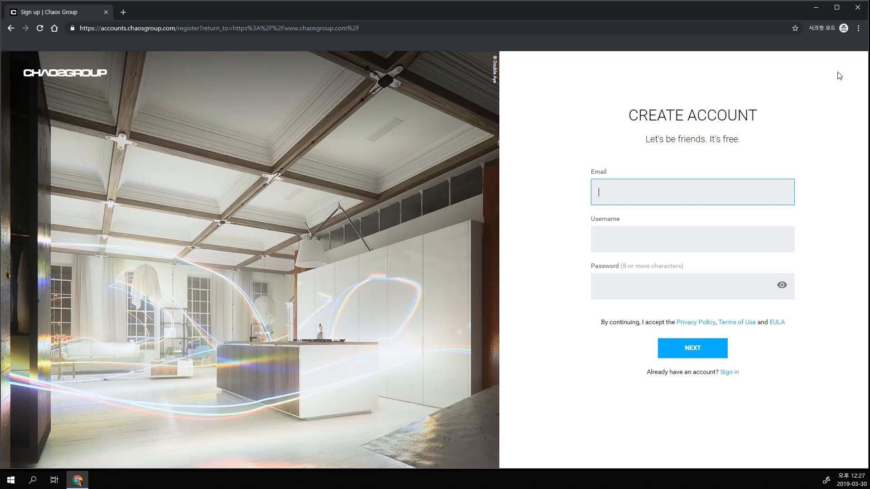
Step: Enter the email address for the new account
{"action": "type", "text": "?????????"}
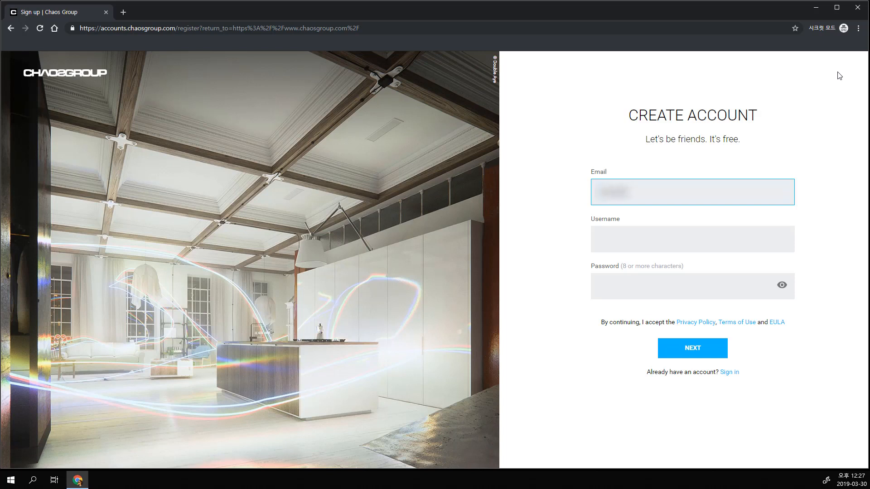
{"action": "type", "text": "??????????"}
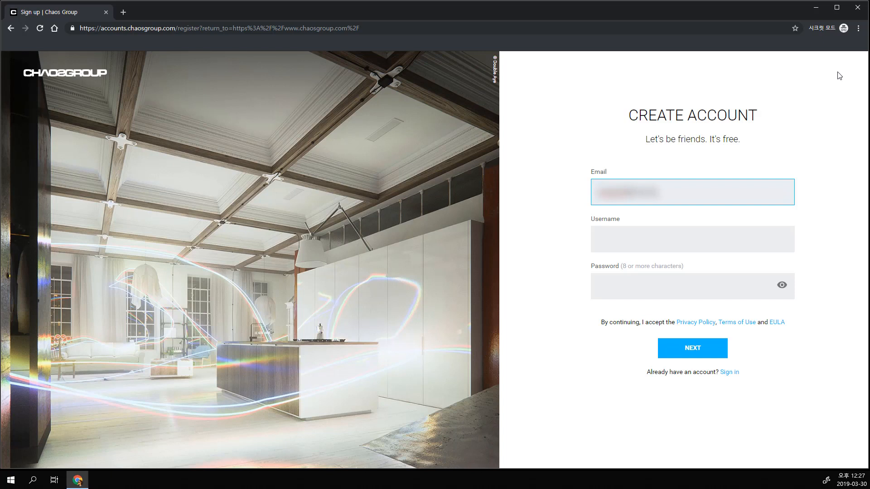
{"action": "type", "text": "???"}
{"action": "key", "text": "Tab"}
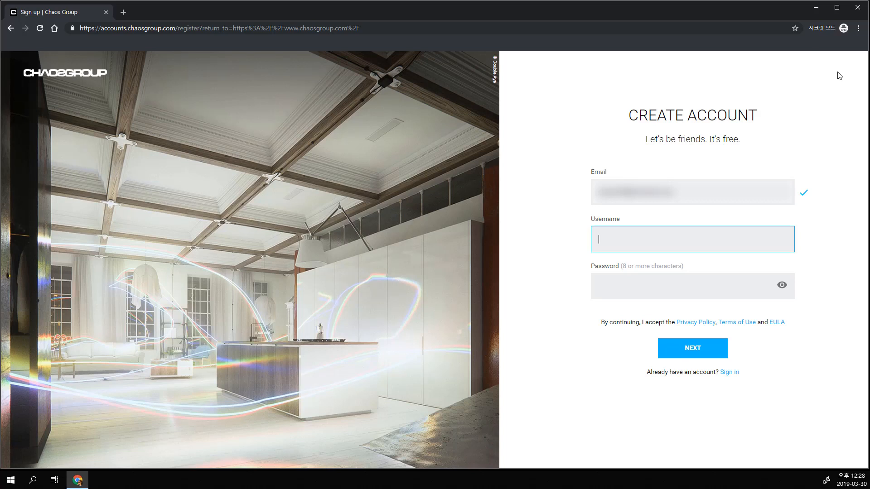
Step: Enter the account username and password, and continue to the profile form
{"action": "type", "text": "sscgcentre"}
{"action": "key", "text": "Tab"}
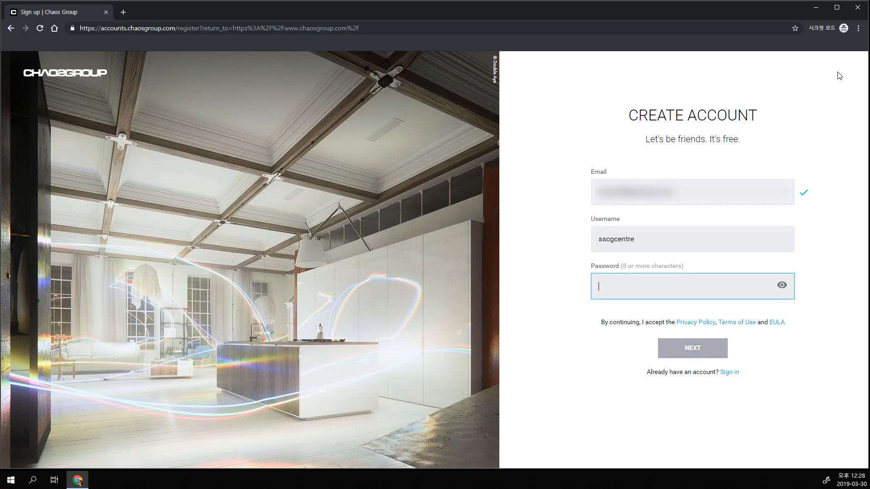
{"action": "type", "text": "********"}
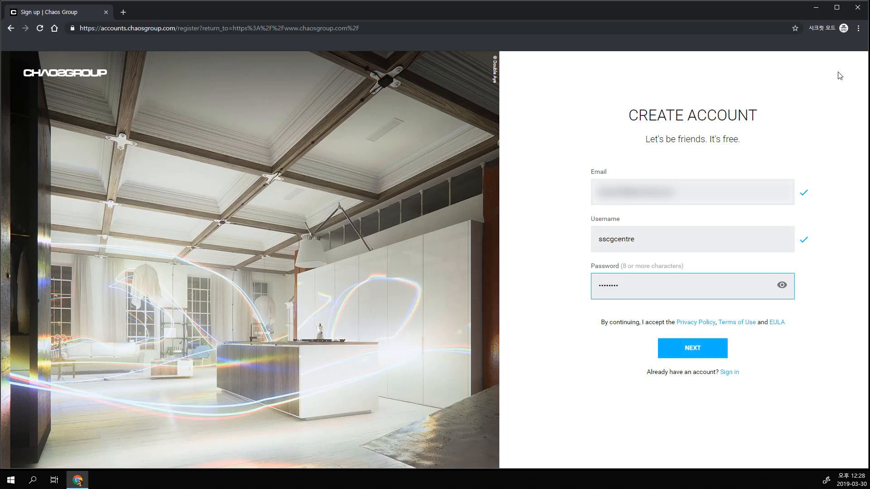
{"action": "left_click", "coordinate": [715, 350]}
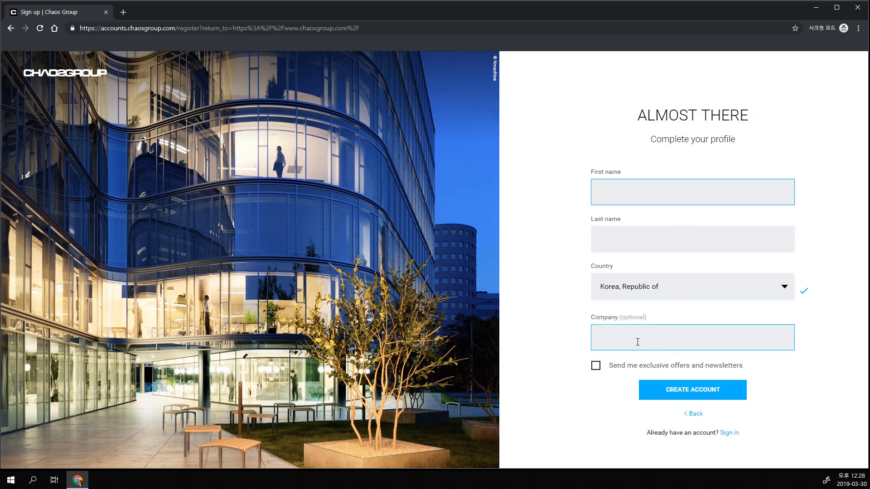
Step: Fill in the account holder's first name and last name in the profile
{"action": "left_click", "coordinate": [673, 239]}
{"action": "left_click", "coordinate": [675, 195]}
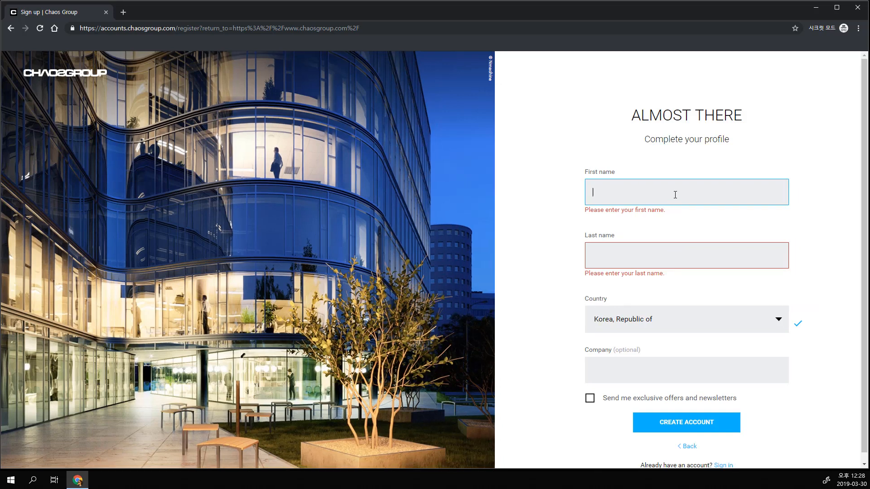
{"action": "key", "text": "Tab"}
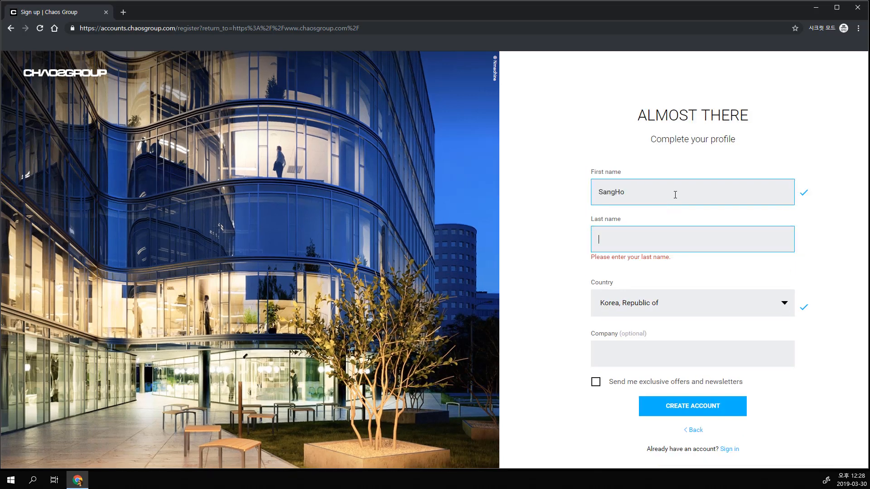
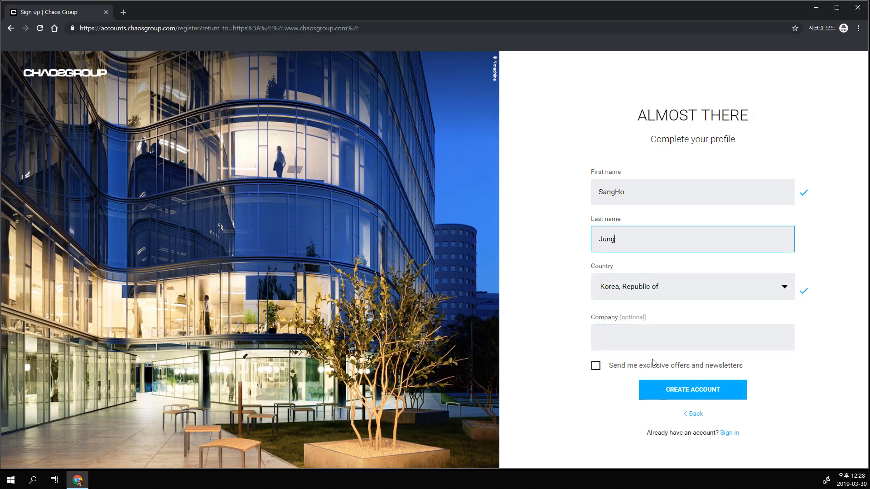
Step: Submit the profile to create the account, leaving the company blank and the newsletter option off
{"action": "left_click", "coordinate": [579, 392]}
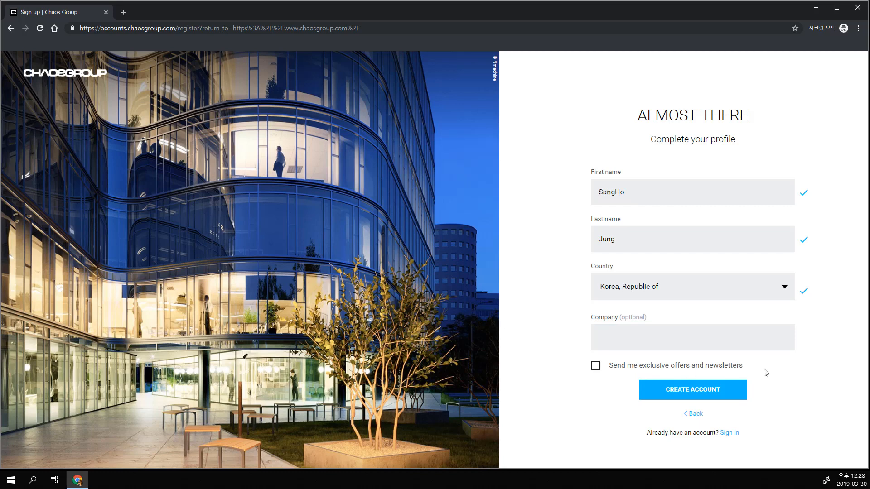
{"action": "left_click", "coordinate": [620, 367]}
{"action": "left_click", "coordinate": [594, 366]}
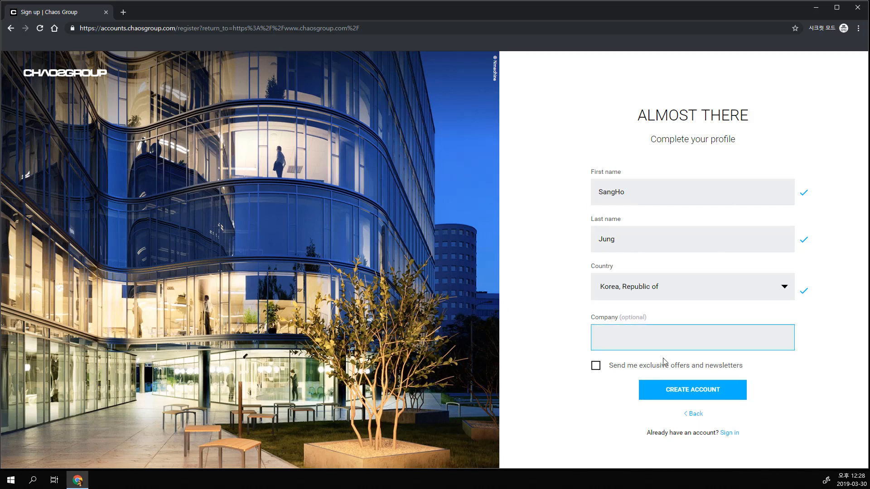
{"action": "left_click", "coordinate": [693, 394]}
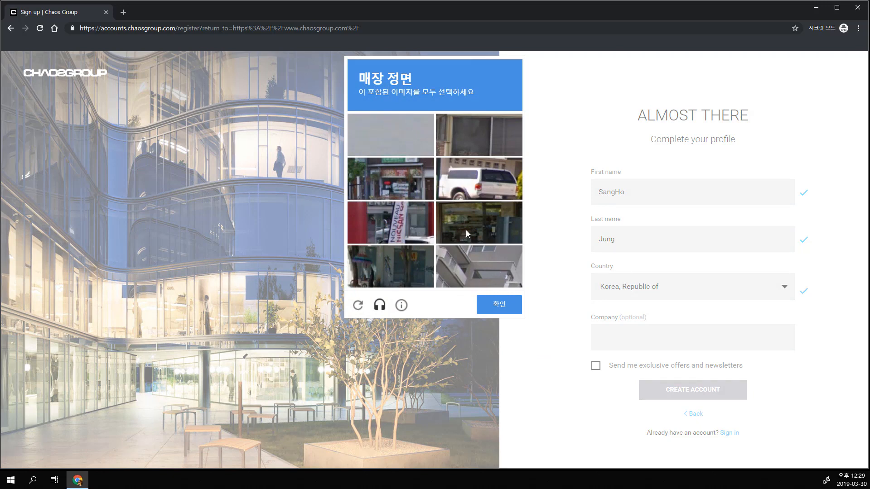
Step: Select all four storefront images in the image verification and submit it
{"action": "left_click", "coordinate": [409, 181]}
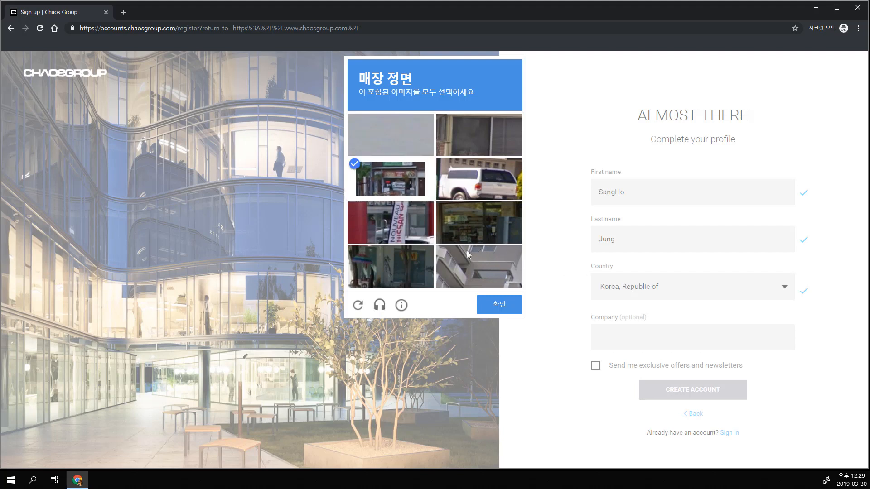
{"action": "left_click", "coordinate": [403, 233]}
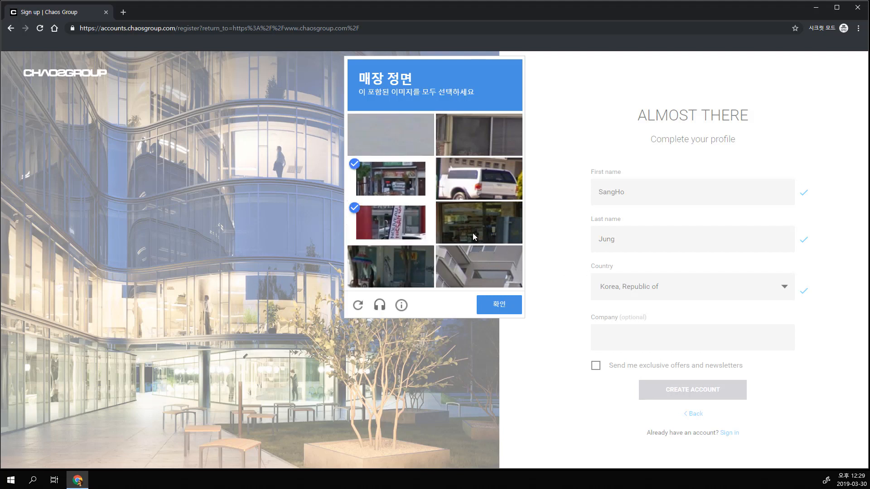
{"action": "left_click", "coordinate": [471, 233]}
{"action": "left_click", "coordinate": [403, 263]}
{"action": "left_click", "coordinate": [497, 304]}
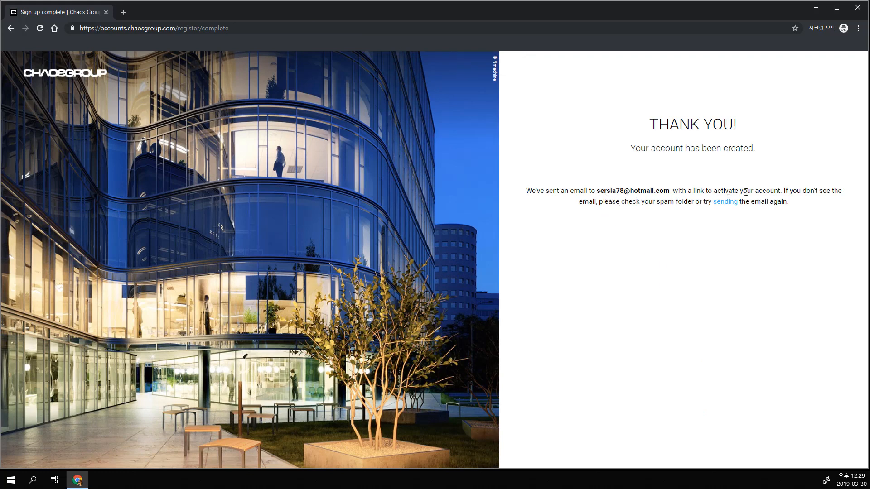
{"action": "left_click_drag", "start_coordinate": [740, 190], "coordinate": [717, 191]}
{"action": "left_click", "coordinate": [740, 235]}
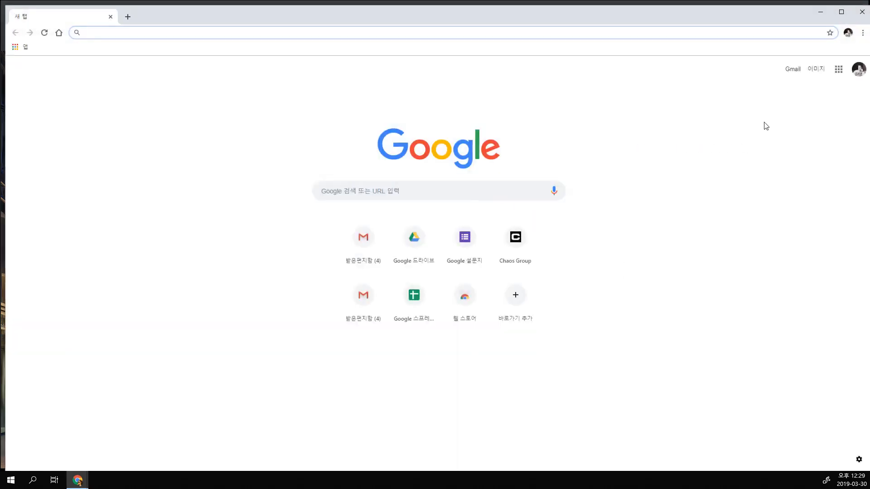
{"action": "left_click_drag", "start_coordinate": [716, 20], "coordinate": [869, 29]}
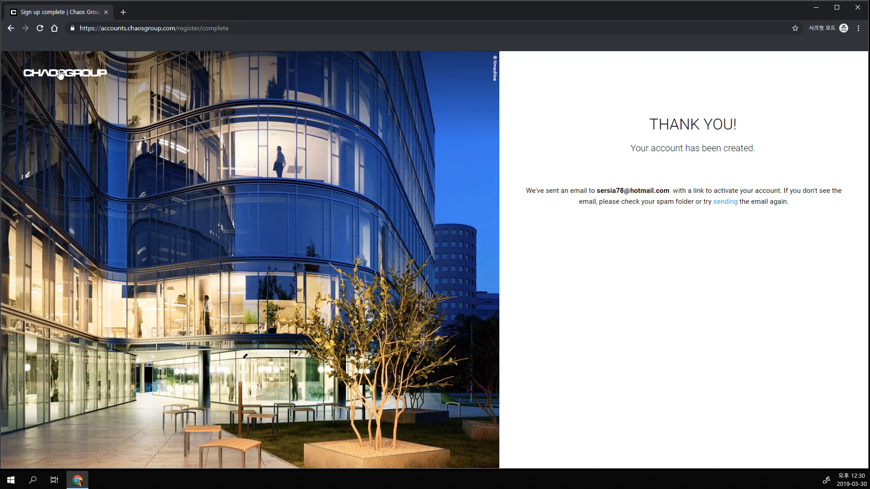
Step: Sign in to the Chaos Group account with its username and password
{"action": "left_click", "coordinate": [40, 28]}
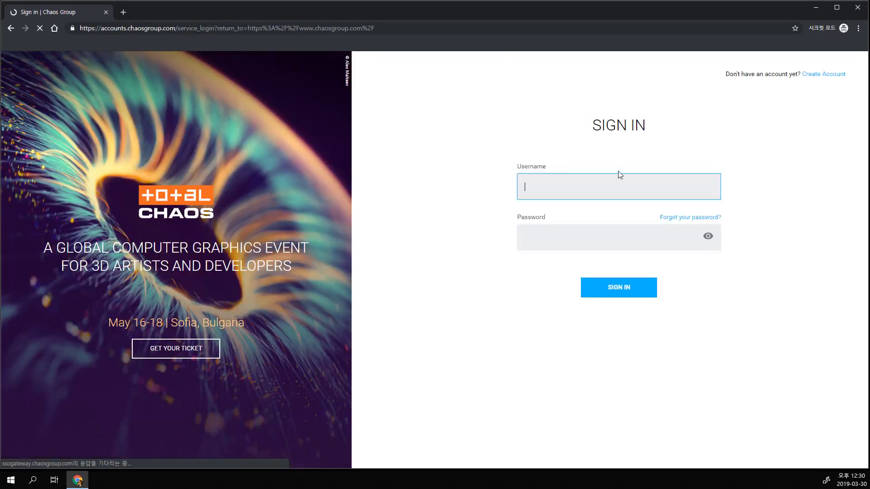
{"action": "left_click", "coordinate": [613, 186]}
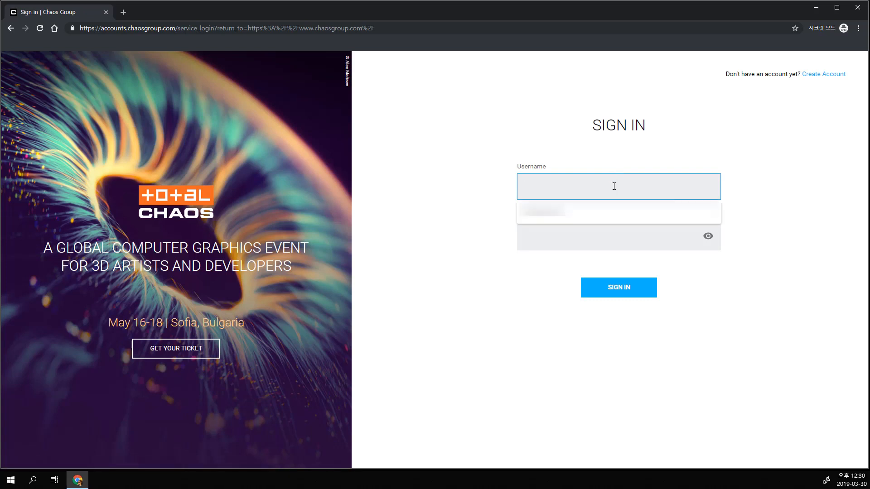
{"action": "type", "text": "sscgcentre"}
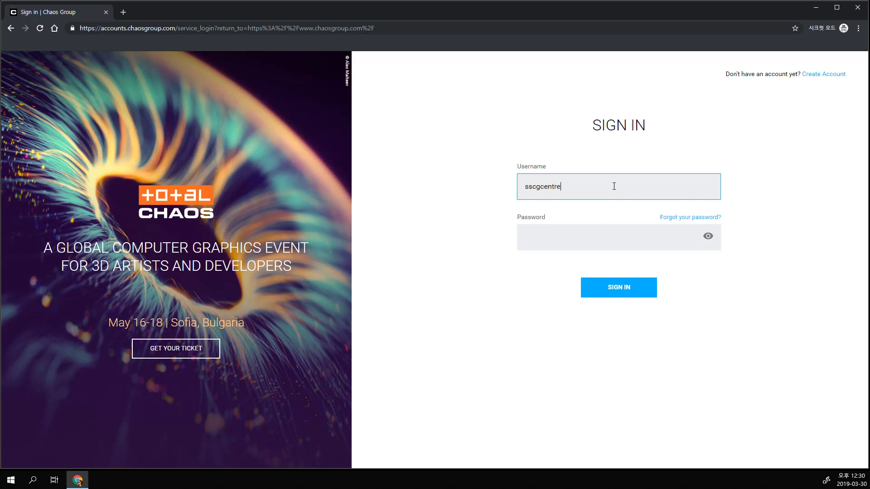
{"action": "key", "text": "Tab"}
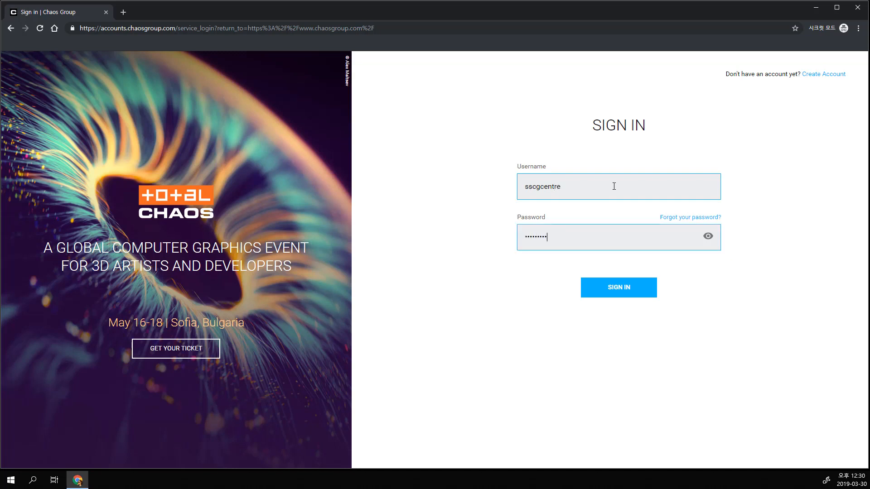
{"action": "key", "text": "Return"}
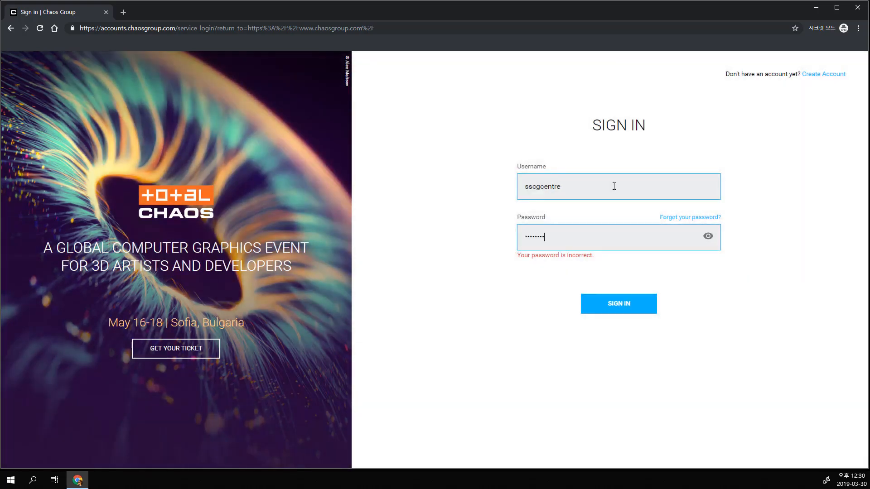
{"action": "key", "text": "Return"}
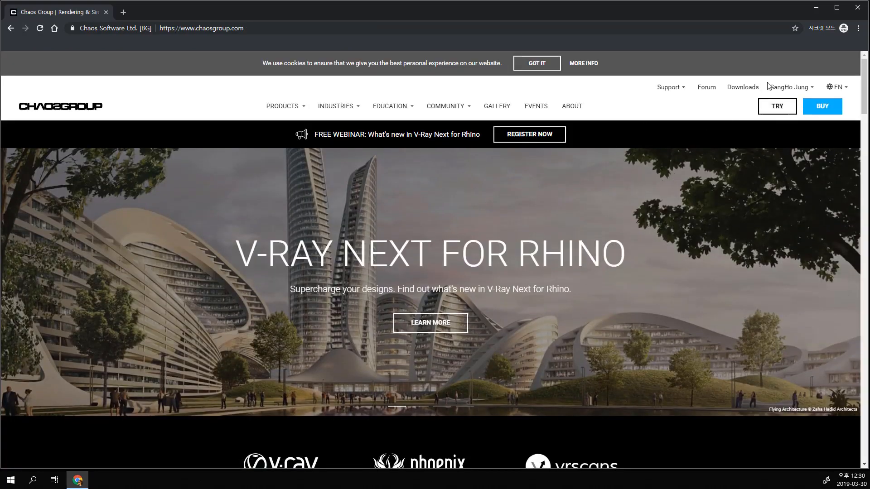
Step: Open the Downloads page and look through the available software releases
{"action": "left_click", "coordinate": [789, 87]}
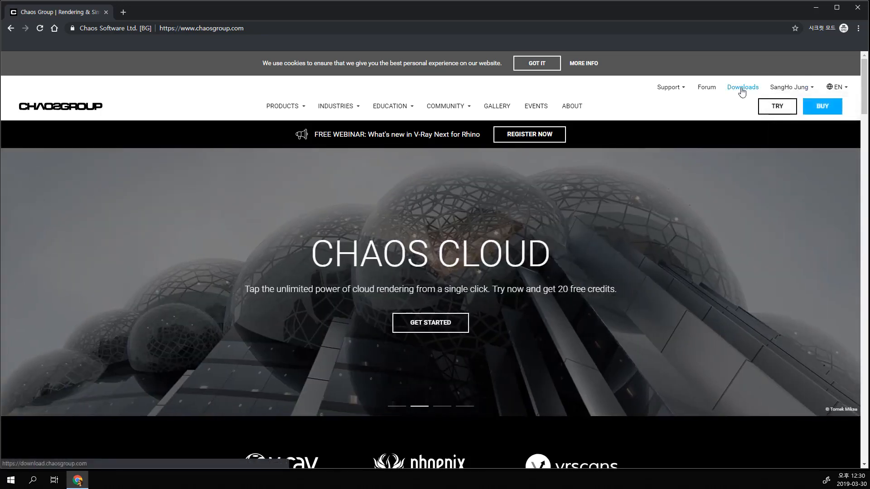
{"action": "left_click", "coordinate": [742, 88]}
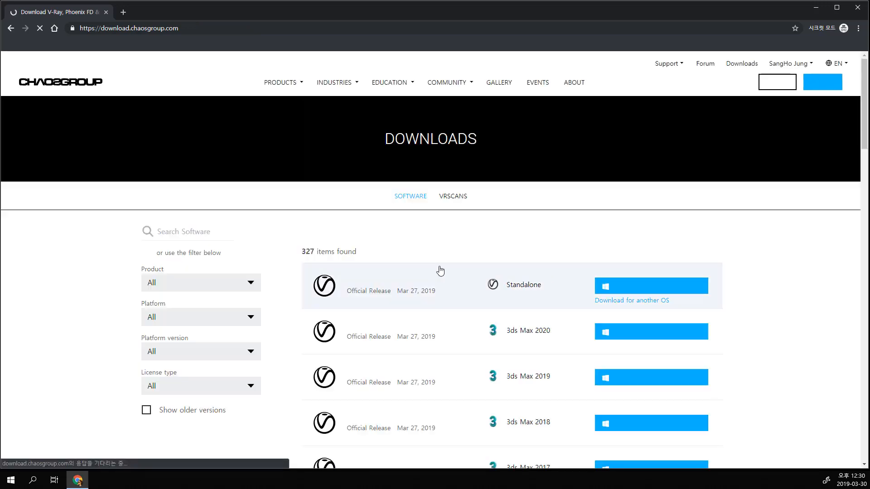
{"action": "scroll", "coordinate": [423, 242], "scroll_direction": "down", "scroll_amount": 2}
{"action": "scroll", "coordinate": [448, 252], "scroll_direction": "down", "scroll_amount": 5}
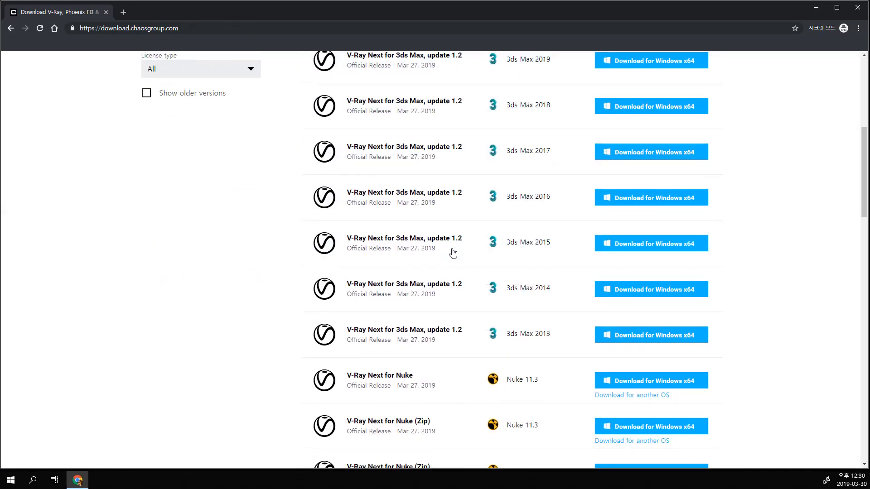
{"action": "scroll", "coordinate": [453, 253], "scroll_direction": "down", "scroll_amount": 5}
{"action": "scroll", "coordinate": [452, 249], "scroll_direction": "up", "scroll_amount": 12}
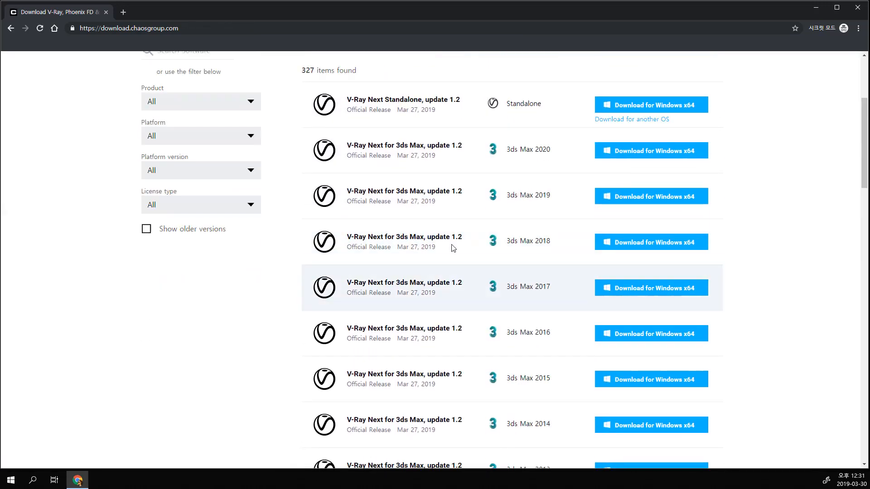
Step: Filter the downloads by product V-Ray and platform Maya, and look over the listed releases
{"action": "left_click", "coordinate": [259, 291]}
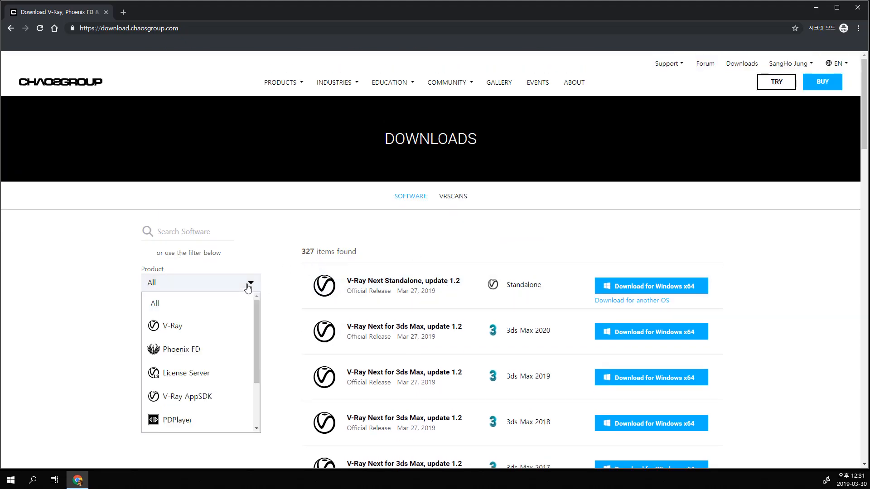
{"action": "left_click", "coordinate": [219, 325]}
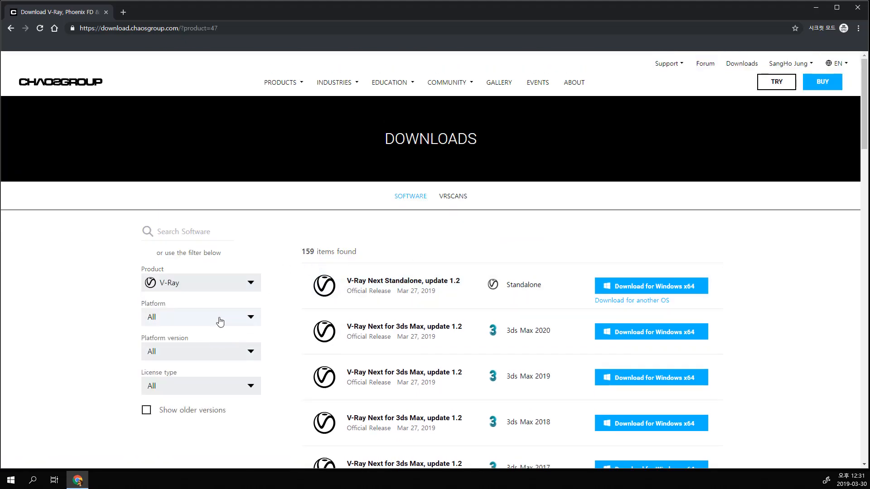
{"action": "left_click", "coordinate": [219, 320]}
{"action": "scroll", "coordinate": [222, 417], "scroll_direction": "down", "scroll_amount": 2}
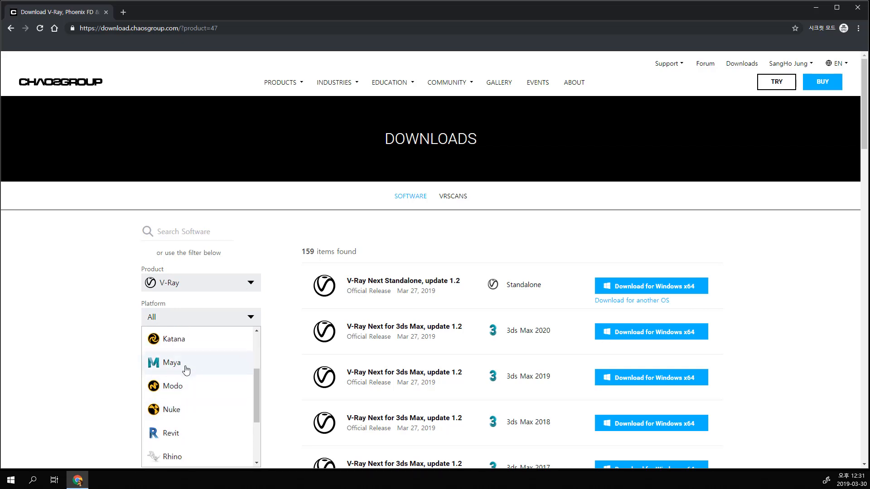
{"action": "left_click", "coordinate": [183, 365]}
{"action": "scroll", "coordinate": [93, 340], "scroll_direction": "down", "scroll_amount": 2}
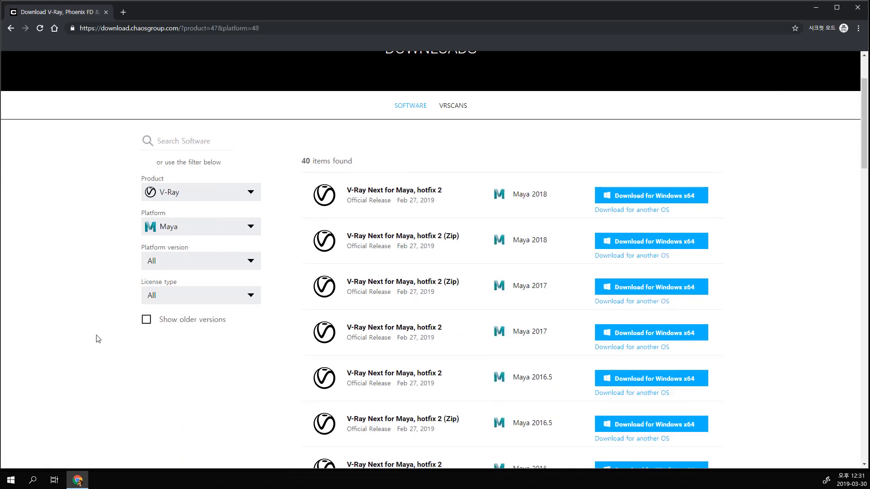
{"action": "scroll", "coordinate": [305, 237], "scroll_direction": "up", "scroll_amount": 2}
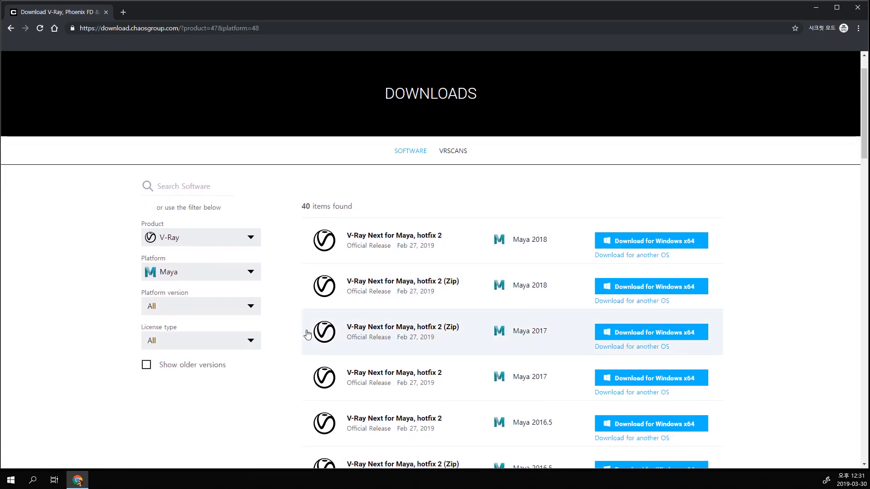
{"action": "scroll", "coordinate": [272, 337], "scroll_direction": "down", "scroll_amount": 1}
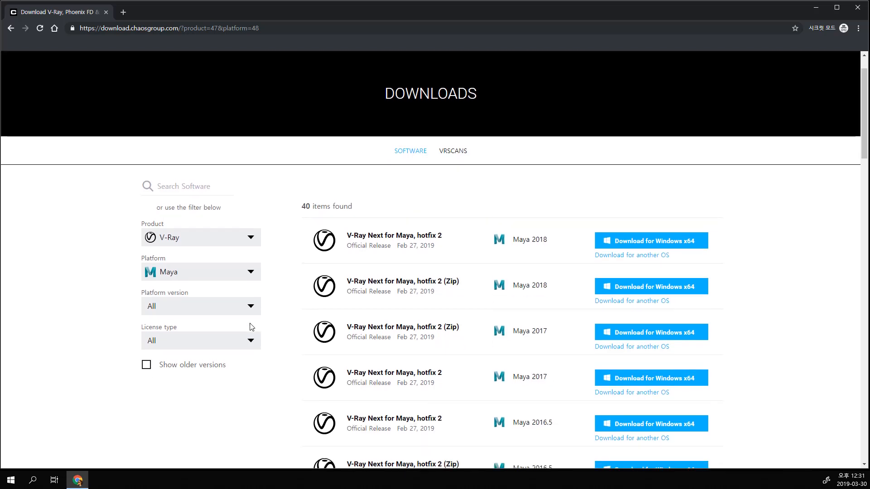
Step: Filter the V-Ray for Maya downloads by platform version 2018, keeping license type All, and review the listed editions
{"action": "left_click", "coordinate": [224, 312]}
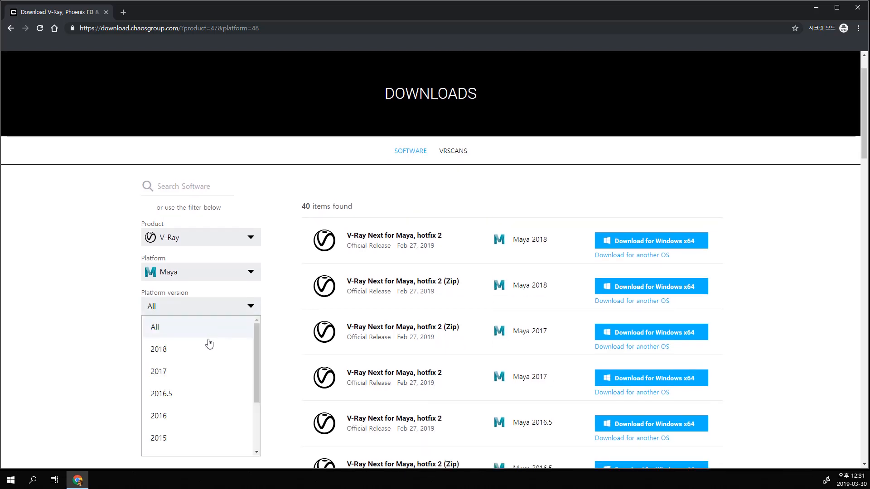
{"action": "left_click", "coordinate": [181, 357]}
{"action": "left_click", "coordinate": [241, 346]}
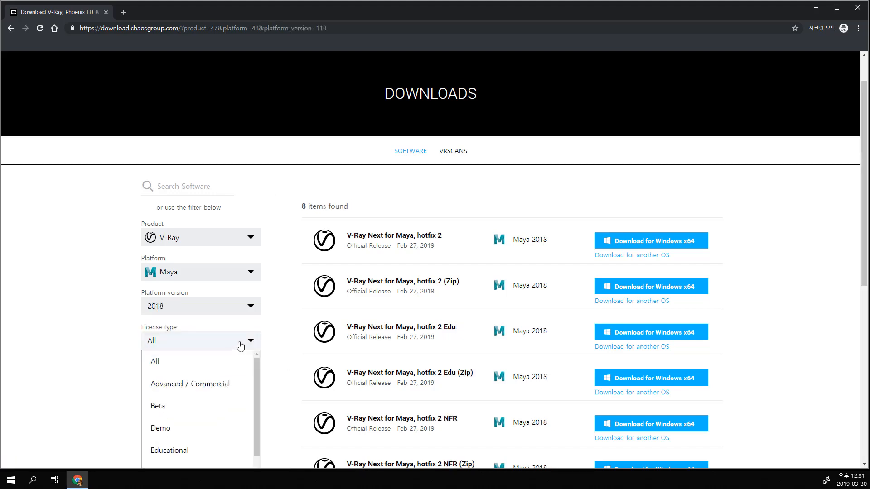
{"action": "scroll", "coordinate": [291, 341], "scroll_direction": "down", "scroll_amount": 1}
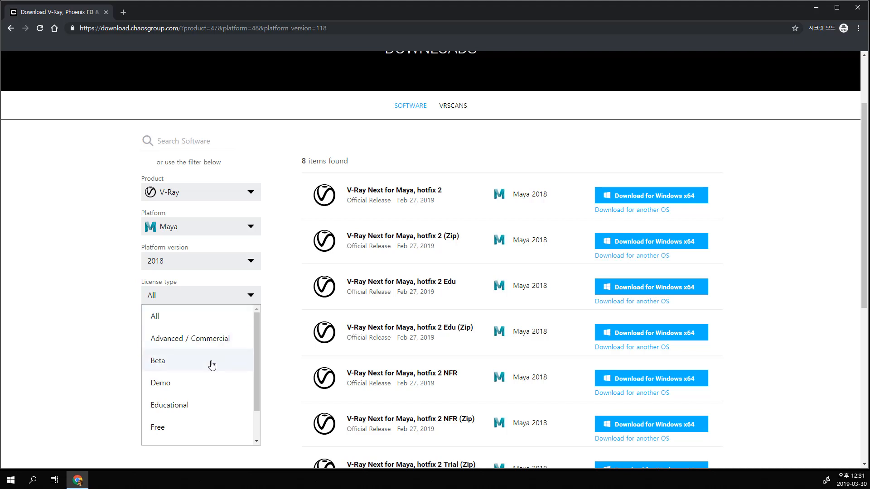
{"action": "left_click", "coordinate": [198, 319]}
{"action": "scroll", "coordinate": [784, 349], "scroll_direction": "down", "scroll_amount": 1}
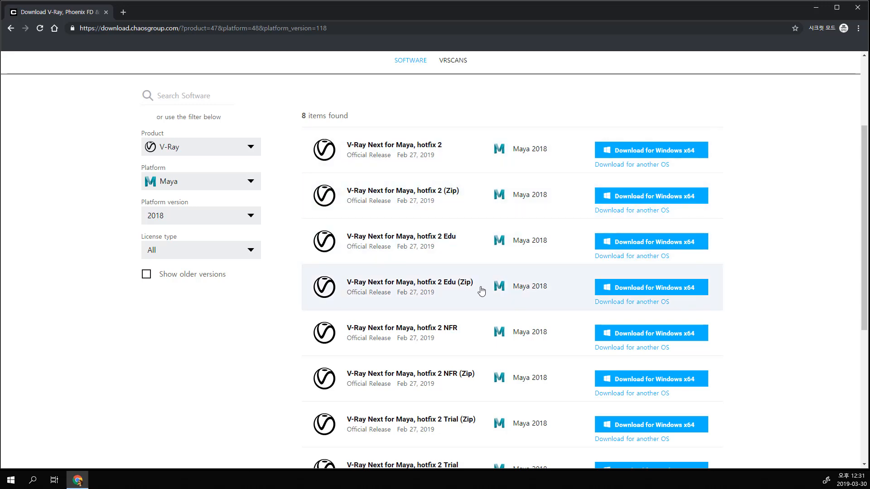
{"action": "scroll", "coordinate": [481, 291], "scroll_direction": "down", "scroll_amount": 3}
{"action": "scroll", "coordinate": [483, 293], "scroll_direction": "up", "scroll_amount": 6}
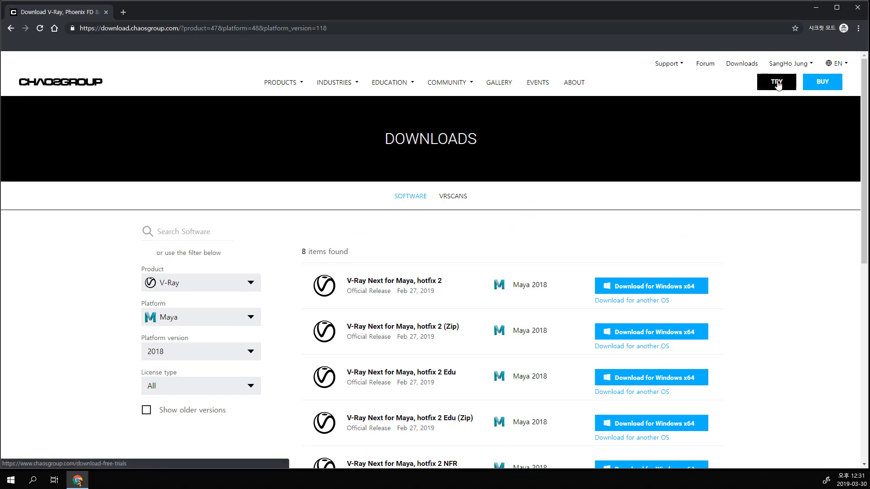
Step: Open the free trials page and review the V-Ray trials offered for the different host applications
{"action": "left_click", "coordinate": [777, 85]}
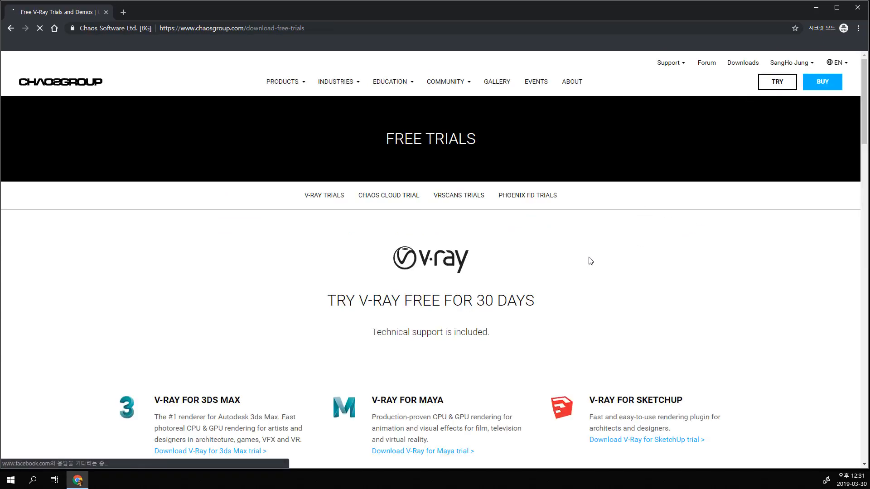
{"action": "scroll", "coordinate": [590, 261], "scroll_direction": "down", "scroll_amount": 5}
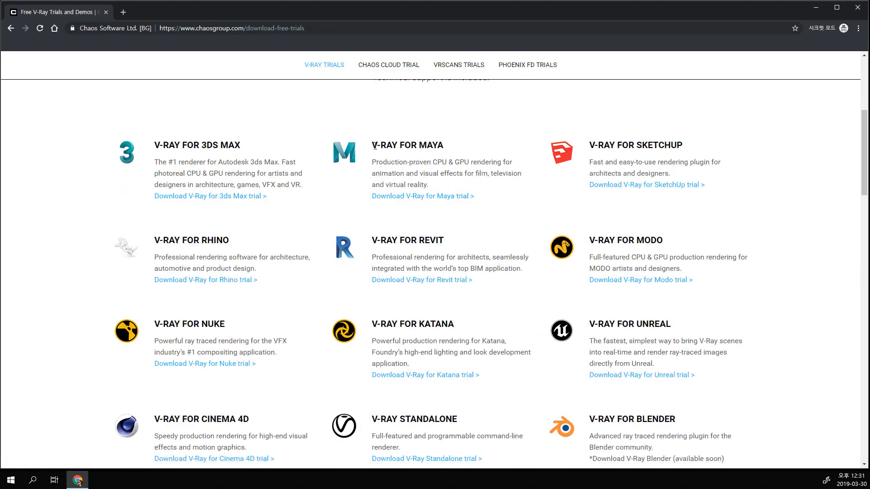
{"action": "left_click_drag", "start_coordinate": [373, 145], "coordinate": [446, 152]}
{"action": "left_click_drag", "start_coordinate": [249, 149], "coordinate": [154, 144]}
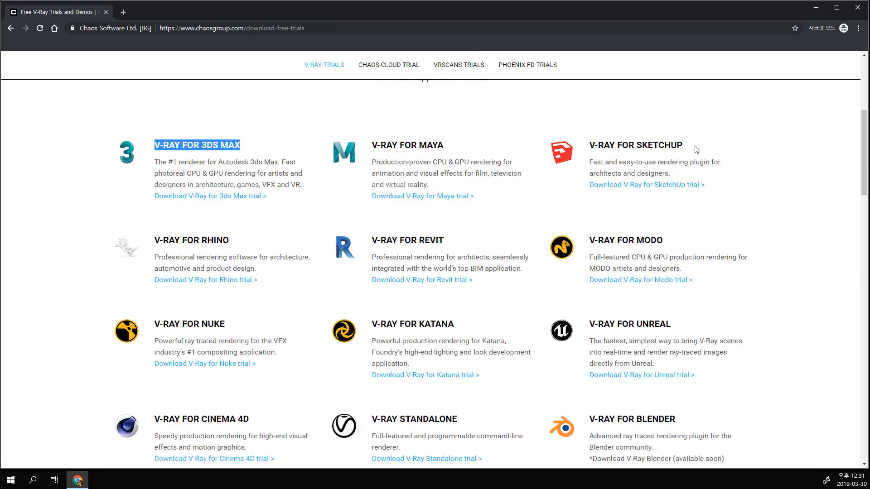
{"action": "left_click", "coordinate": [684, 210]}
{"action": "left_click_drag", "start_coordinate": [670, 242], "coordinate": [605, 240]}
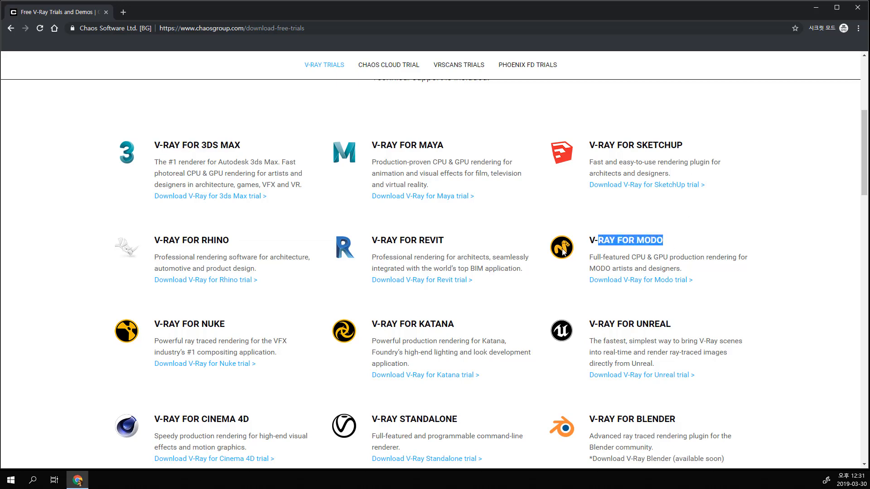
{"action": "scroll", "coordinate": [339, 267], "scroll_direction": "down", "scroll_amount": 7}
{"action": "scroll", "coordinate": [349, 263], "scroll_direction": "up", "scroll_amount": 5}
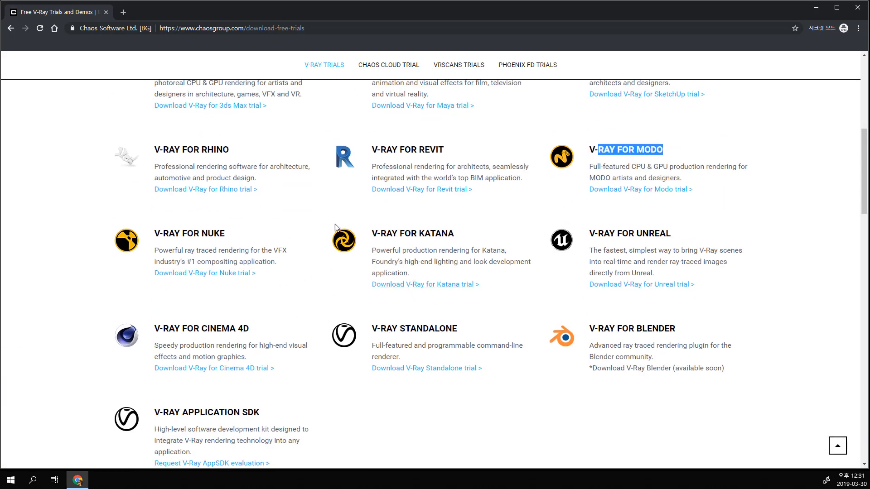
{"action": "scroll", "coordinate": [335, 226], "scroll_direction": "up", "scroll_amount": 3}
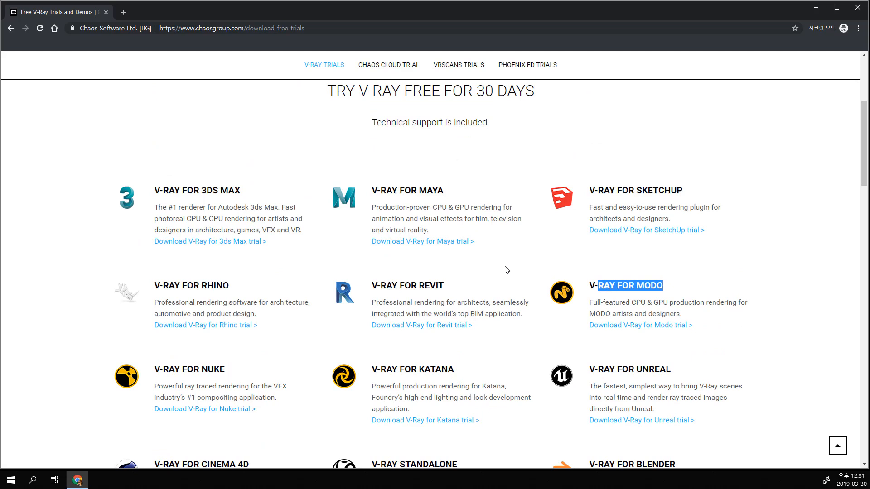
{"action": "left_click", "coordinate": [506, 270]}
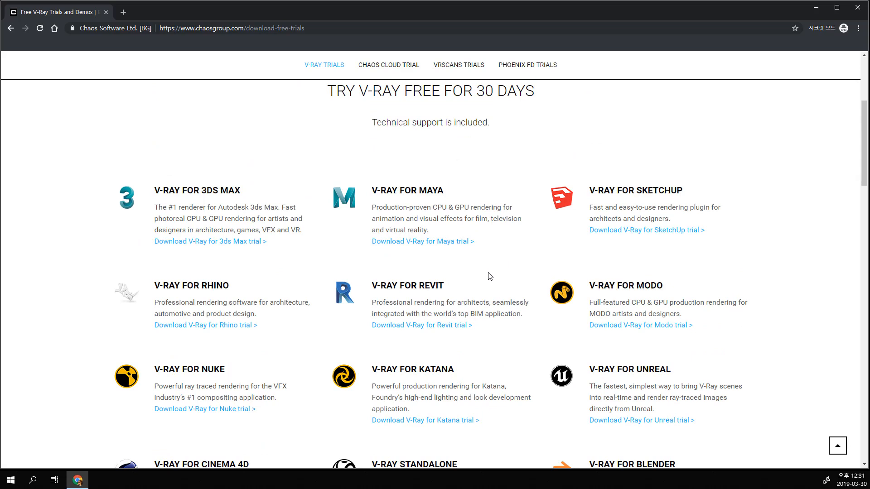
Step: Start the V-Ray for Maya trial and continue to its download section
{"action": "left_click", "coordinate": [431, 243]}
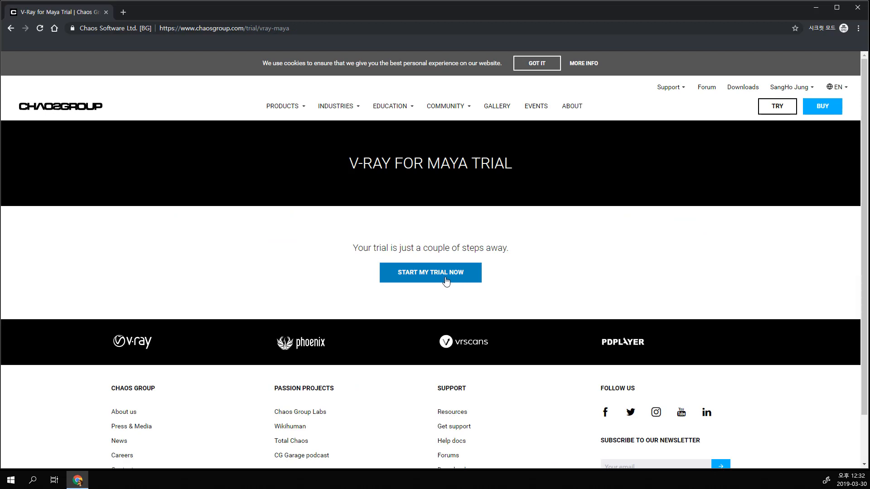
{"action": "left_click", "coordinate": [443, 277]}
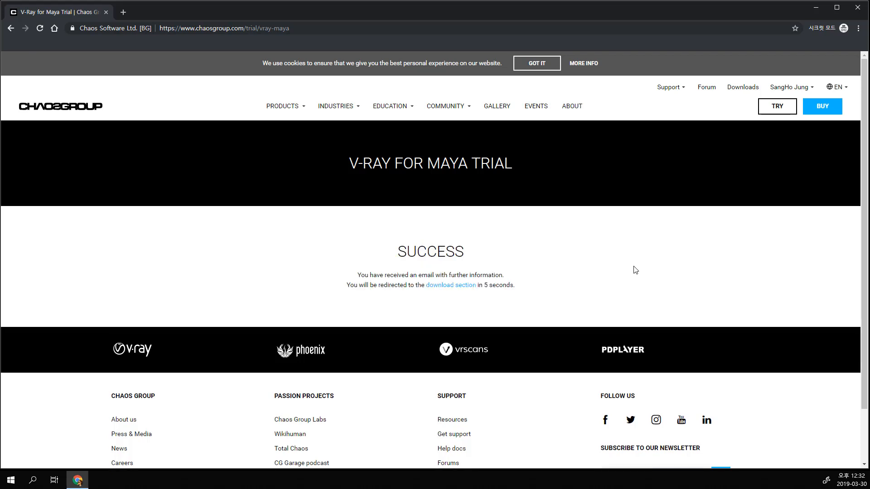
{"action": "left_click", "coordinate": [463, 290]}
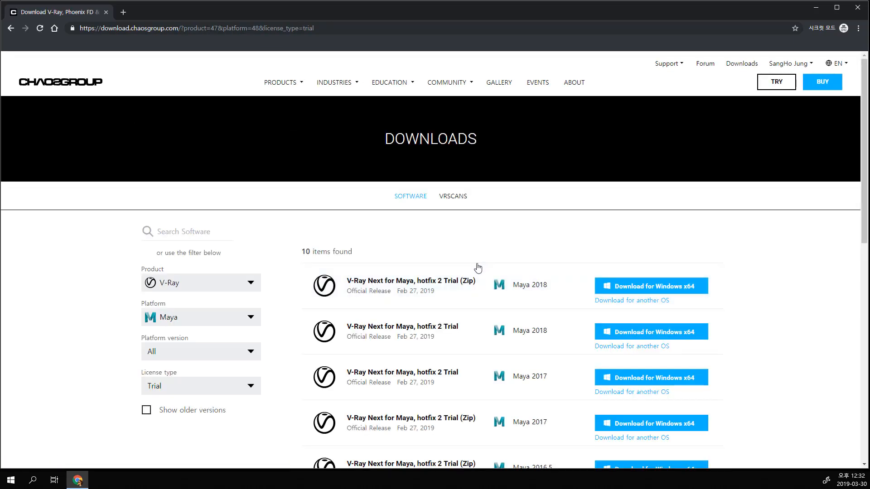
Step: Examine the V-Ray Next for Maya trial downloads for the available Maya versions and installer types
{"action": "scroll", "coordinate": [482, 238], "scroll_direction": "down", "scroll_amount": 3}
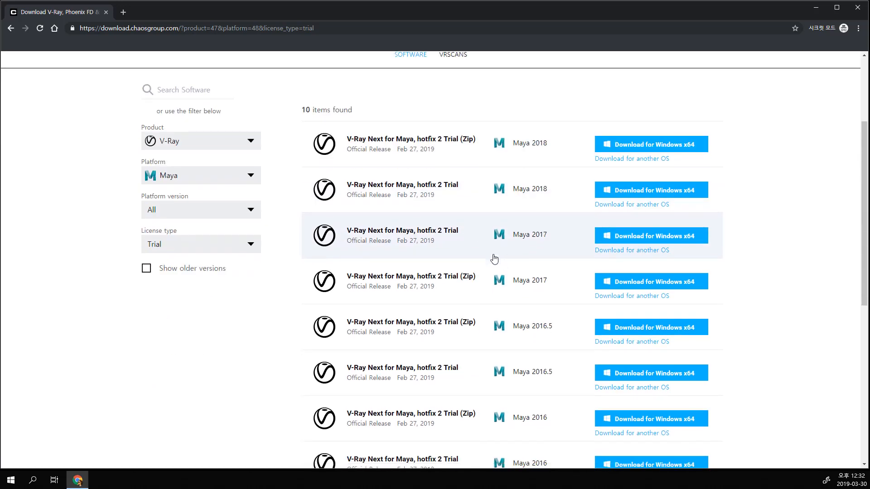
{"action": "scroll", "coordinate": [494, 258], "scroll_direction": "down", "scroll_amount": 6}
{"action": "scroll", "coordinate": [484, 271], "scroll_direction": "up", "scroll_amount": 5}
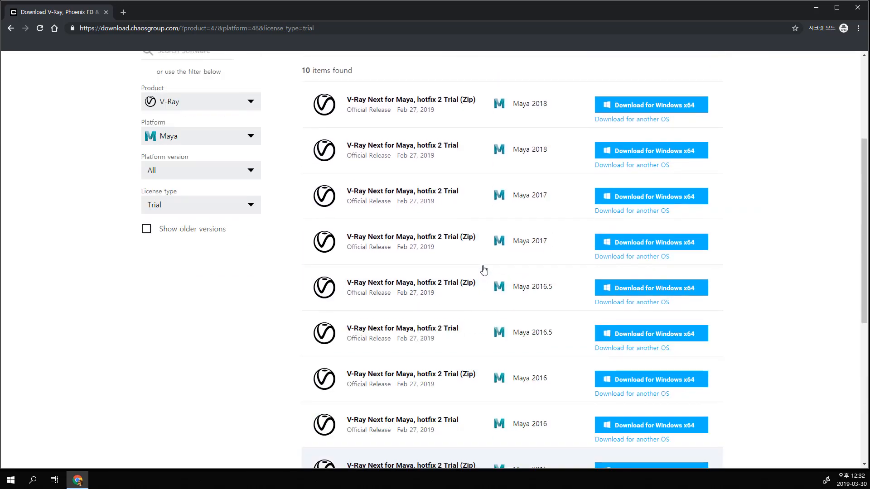
{"action": "scroll", "coordinate": [484, 270], "scroll_direction": "up", "scroll_amount": 4}
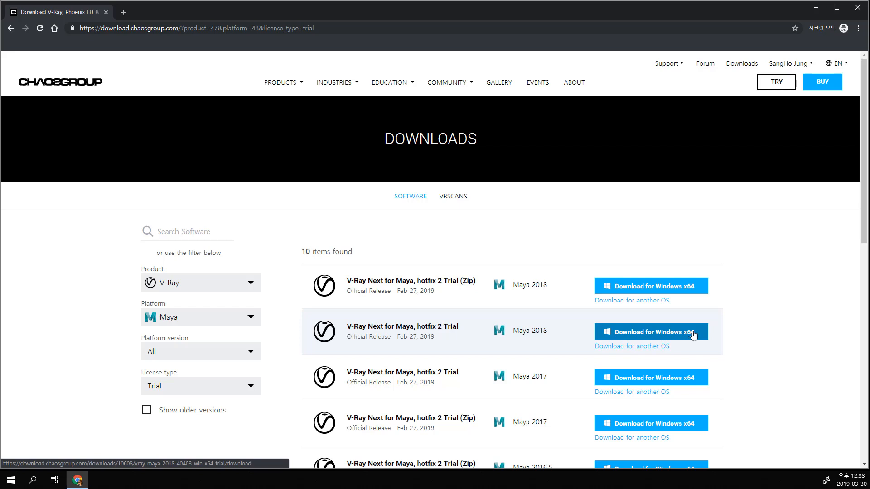
{"action": "scroll", "coordinate": [744, 353], "scroll_direction": "down", "scroll_amount": 1}
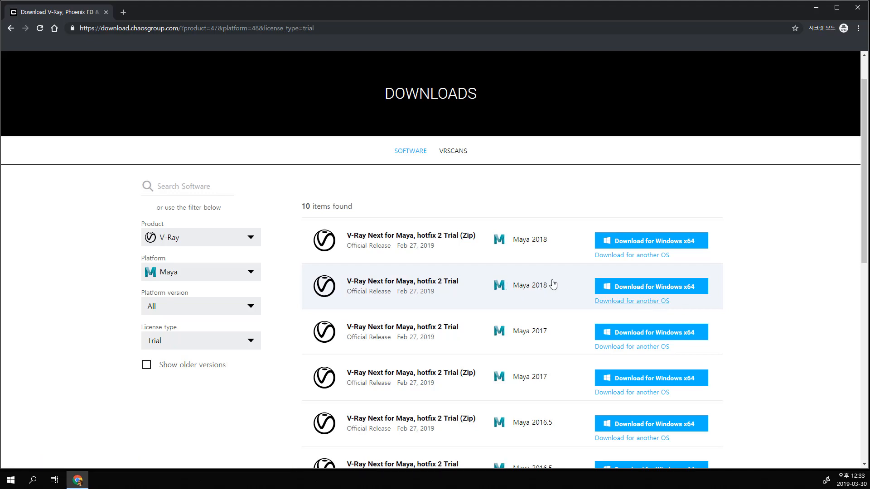
Step: Download the V-Ray Next for Maya, hotfix 2 Trial installer for Maya 2018 on Windows x64 and launch it
{"action": "left_click", "coordinate": [662, 289]}
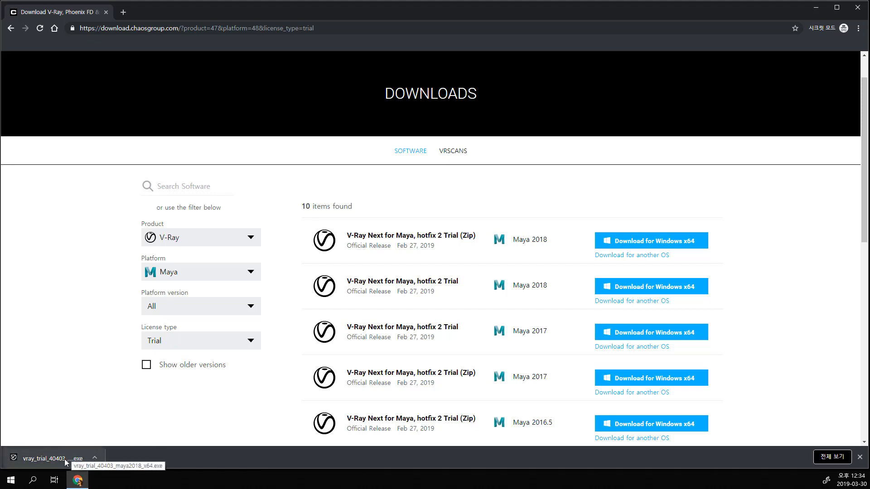
{"action": "left_click", "coordinate": [64, 459]}
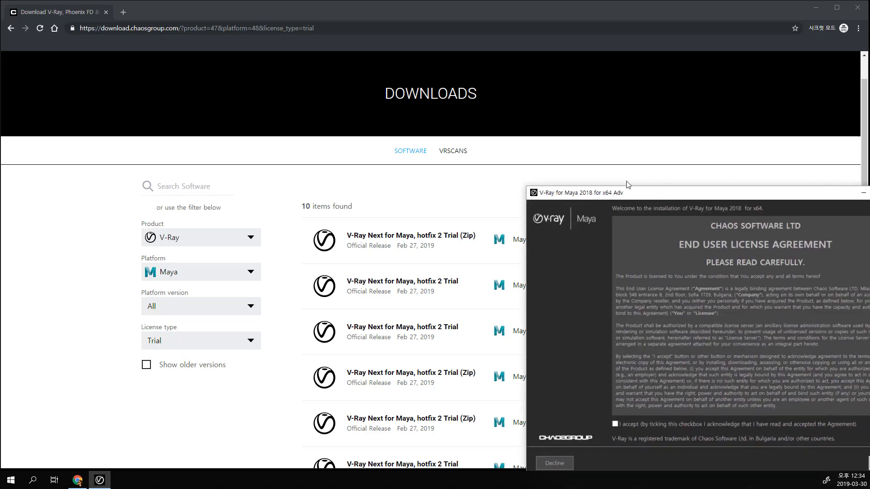
{"action": "left_click_drag", "start_coordinate": [625, 184], "coordinate": [305, 104]}
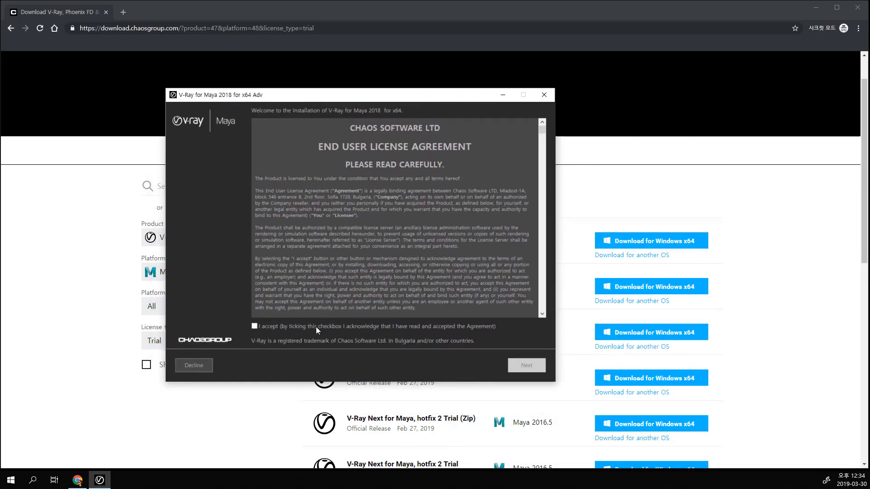
Step: Accept the V-Ray for Maya 2018 end user license agreement and continue to the installation parameters
{"action": "left_click", "coordinate": [254, 326]}
{"action": "scroll", "coordinate": [365, 231], "scroll_direction": "down", "scroll_amount": 15}
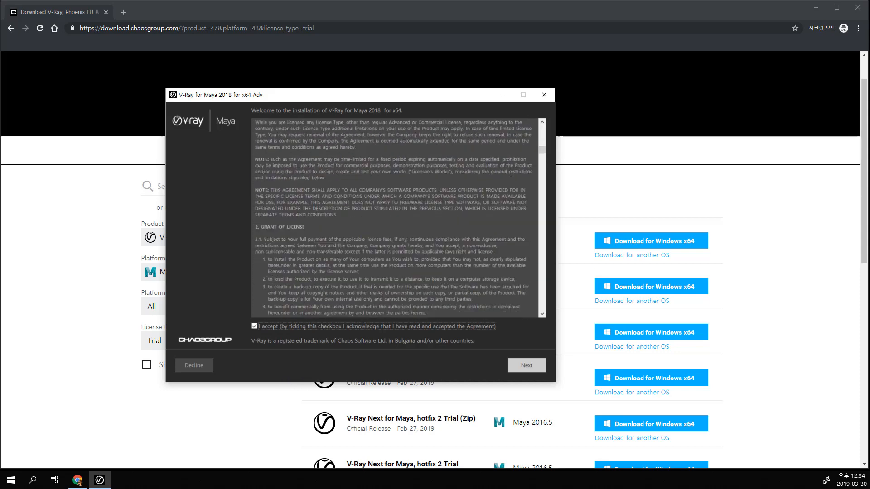
{"action": "scroll", "coordinate": [493, 182], "scroll_direction": "up", "scroll_amount": 15}
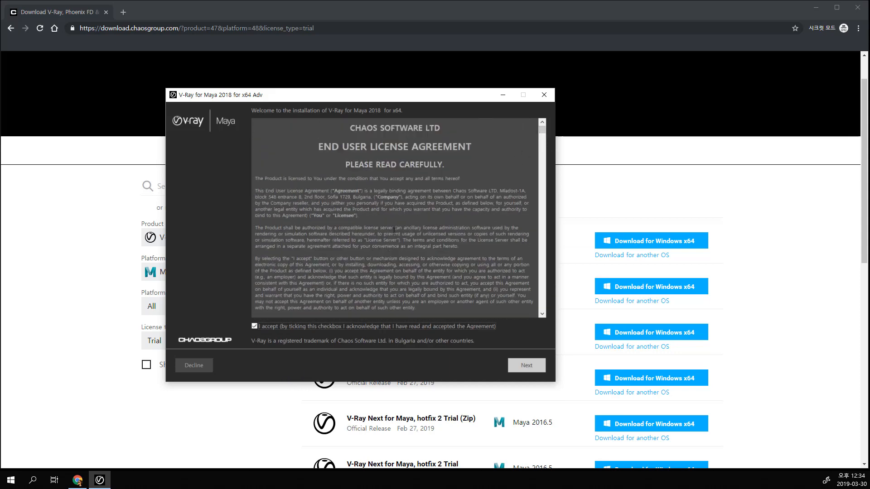
{"action": "scroll", "coordinate": [370, 276], "scroll_direction": "down", "scroll_amount": 5}
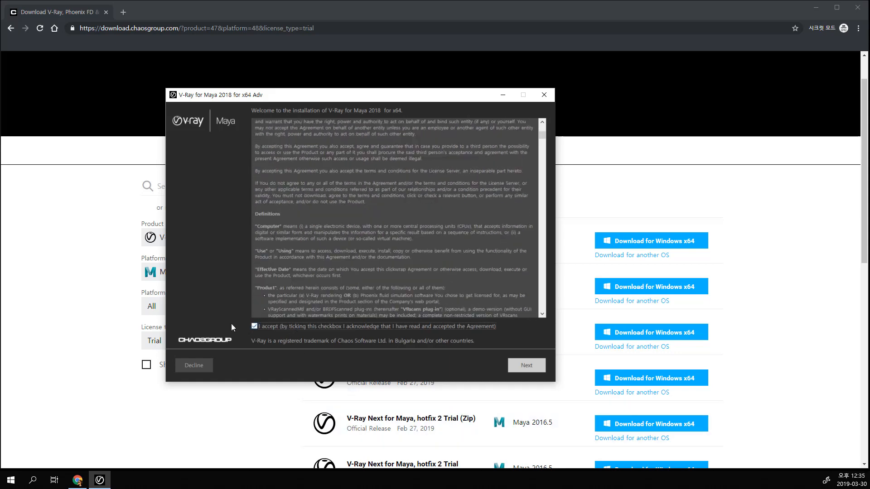
{"action": "left_click", "coordinate": [526, 365]}
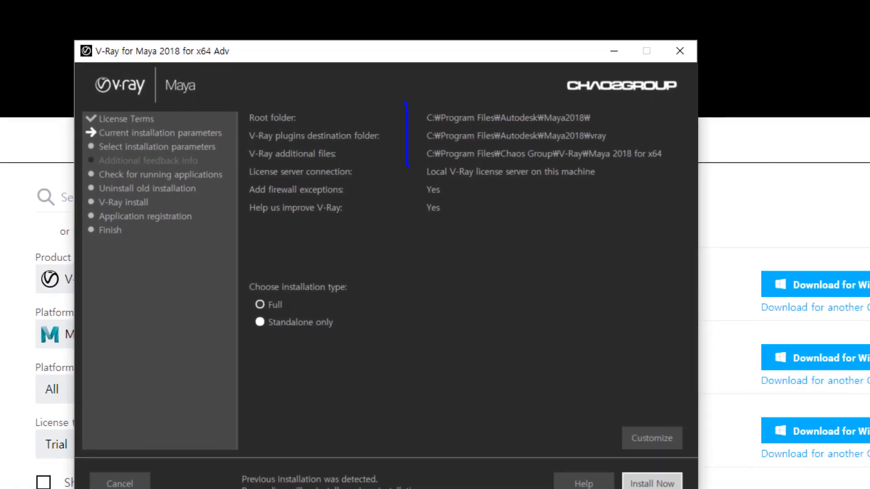
Step: Install V-Ray for Maya 2018 with the Full installation type and default folders, and finish the installer without the optional extras
{"action": "mouse_move", "coordinate": [408, 166]}
{"action": "left_mouse_down"}
{"action": "mouse_move", "coordinate": [661, 100]}
{"action": "mouse_move", "coordinate": [414, 90]}
{"action": "left_mouse_up"}
{"action": "mouse_move", "coordinate": [438, 144]}
{"action": "left_mouse_down"}
{"action": "mouse_move", "coordinate": [628, 127]}
{"action": "mouse_move", "coordinate": [435, 185]}
{"action": "left_mouse_up"}
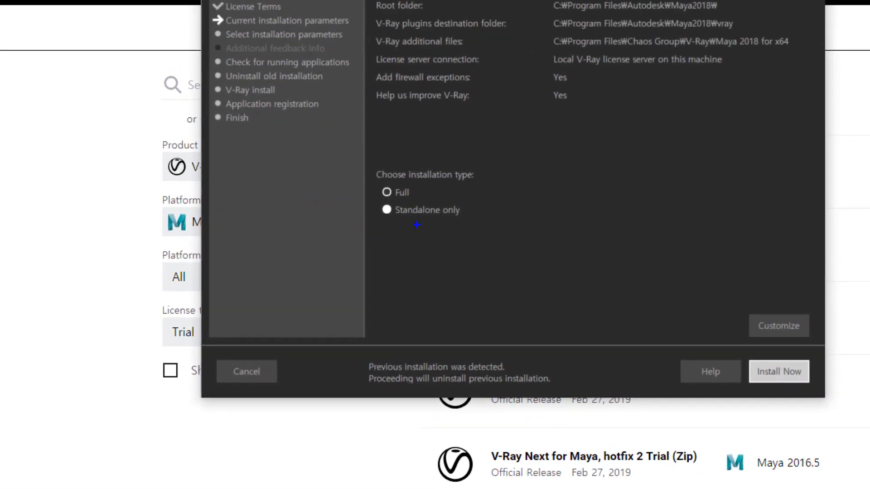
{"action": "left_click_drag", "start_coordinate": [263, 268], "coordinate": [335, 271]}
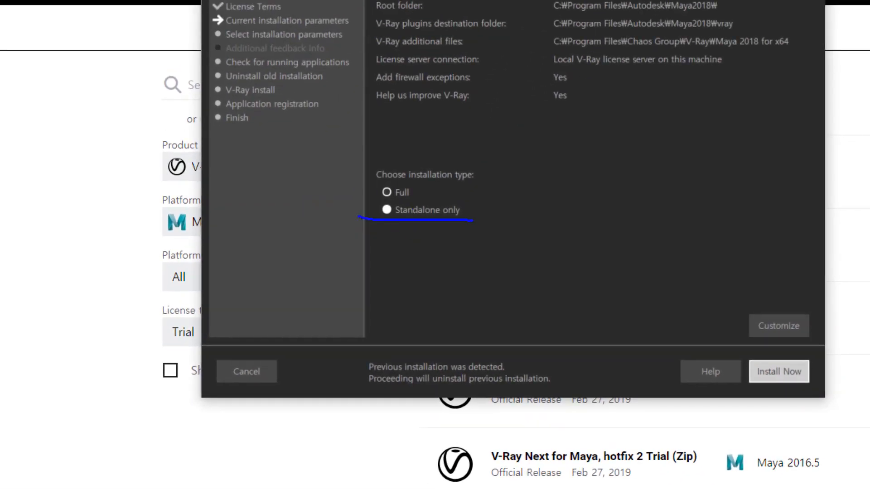
{"action": "mouse_move", "coordinate": [472, 220]}
{"action": "left_mouse_down"}
{"action": "mouse_move", "coordinate": [381, 195]}
{"action": "mouse_move", "coordinate": [370, 217]}
{"action": "left_mouse_up"}
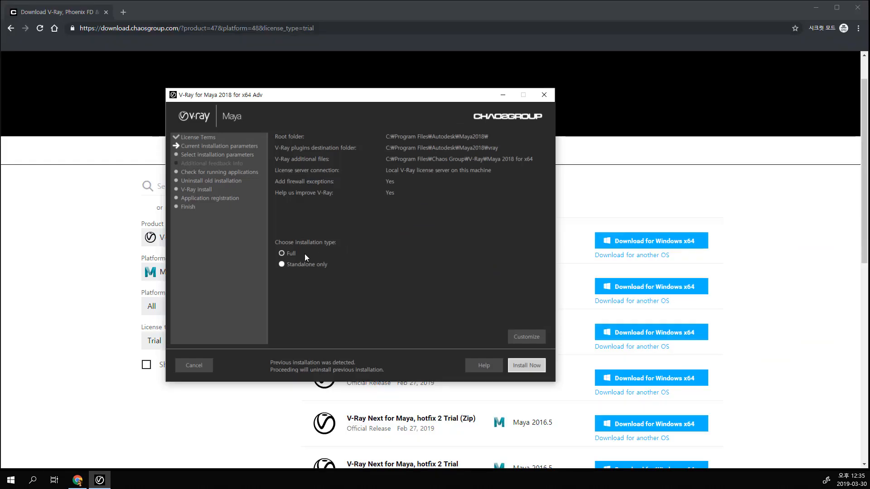
{"action": "left_click", "coordinate": [526, 366]}
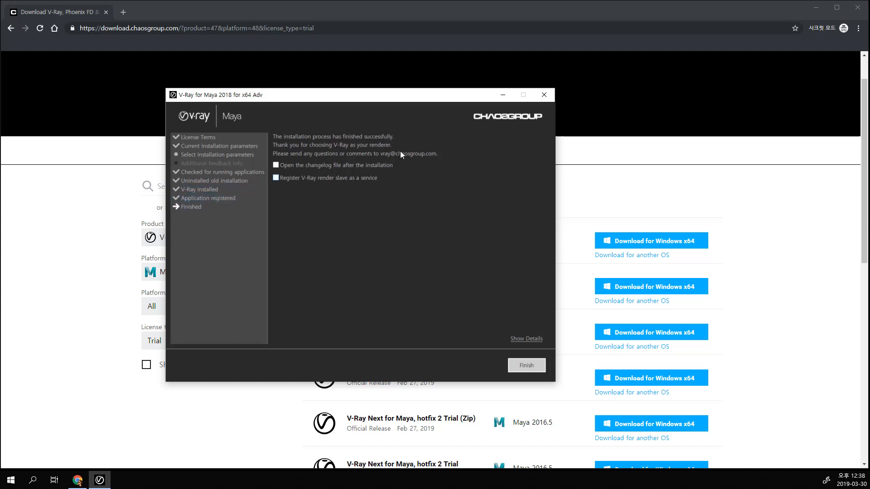
{"action": "left_click_drag", "start_coordinate": [395, 100], "coordinate": [379, 124]}
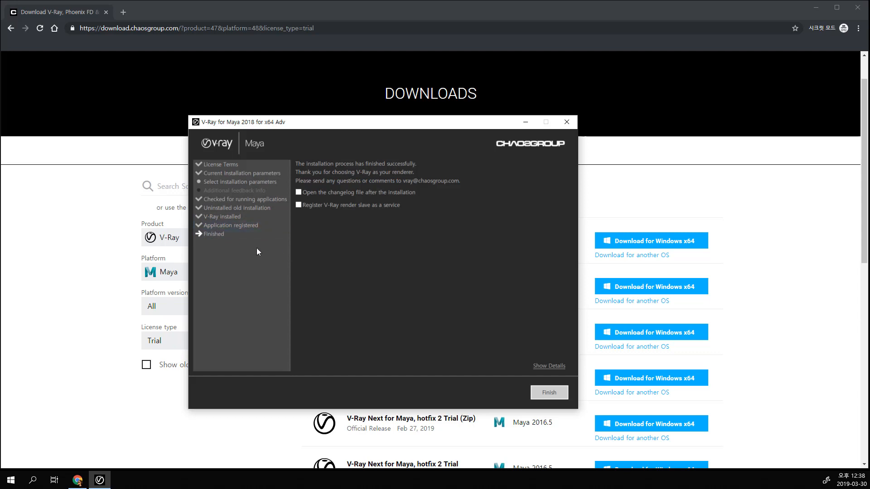
{"action": "left_click", "coordinate": [542, 391]}
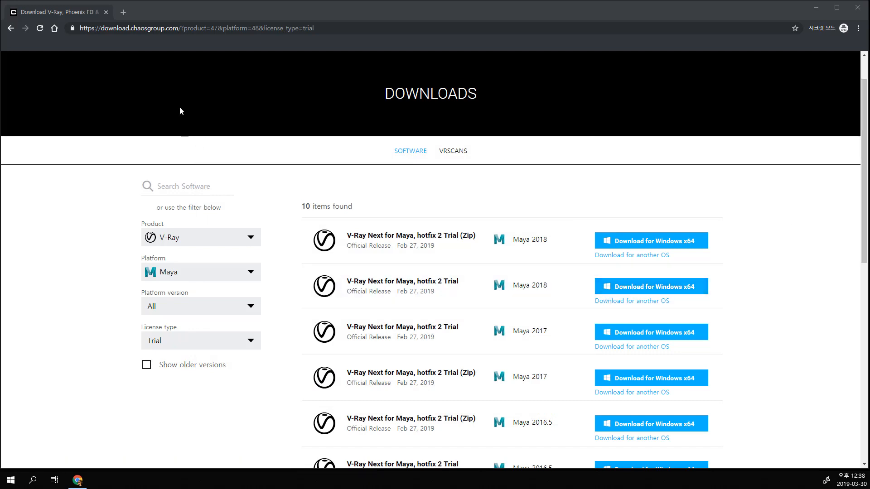
Step: Open the local V-Ray License Server page at localhost:30304 in a new browser tab
{"action": "left_click", "coordinate": [125, 13]}
{"action": "type", "text": "l"}
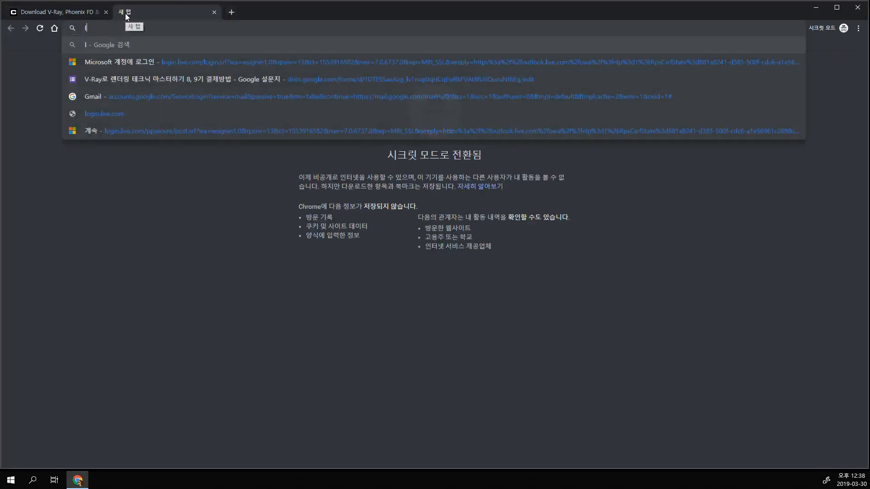
{"action": "type", "text": "ocalhost:30"}
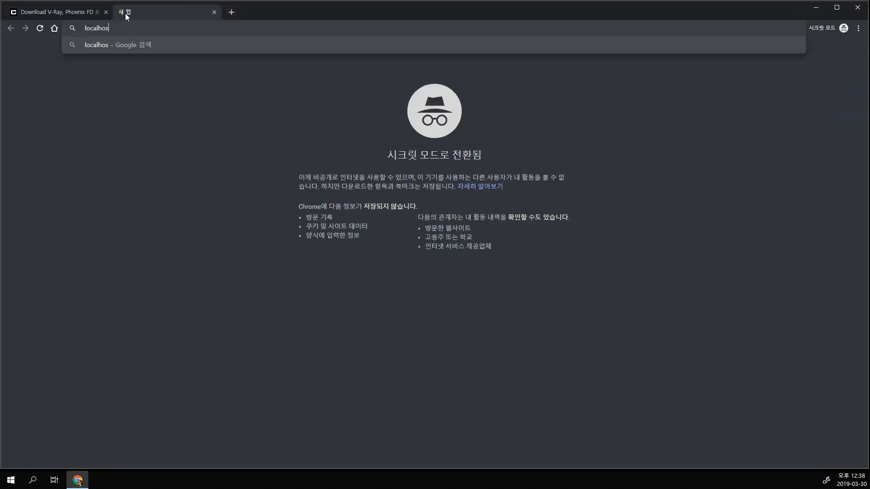
{"action": "type", "text": "304"}
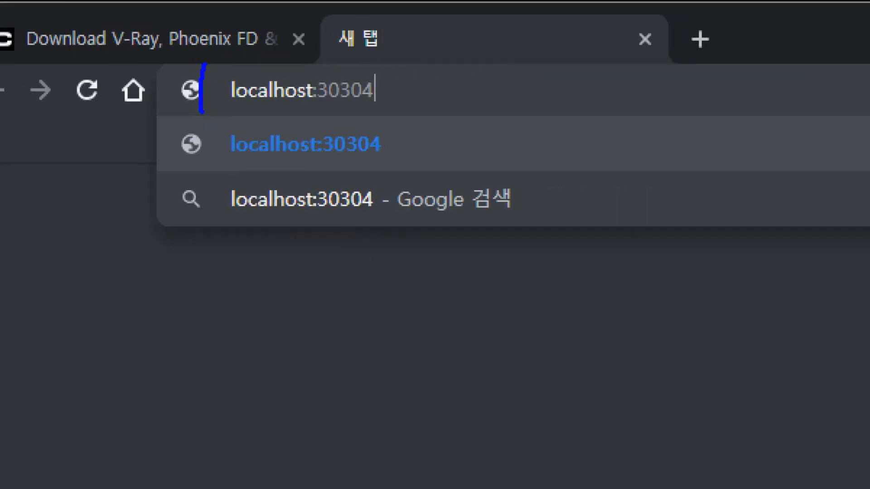
{"action": "left_click_drag", "start_coordinate": [387, 59], "coordinate": [219, 60]}
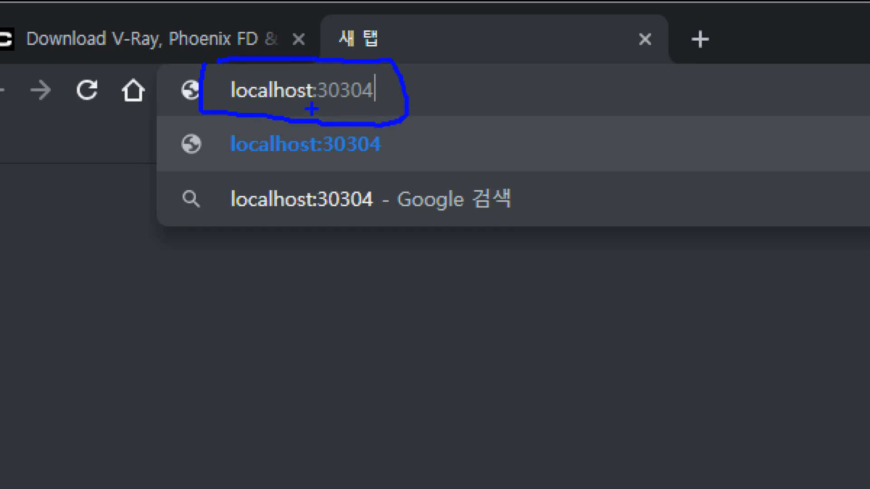
{"action": "left_click_drag", "start_coordinate": [311, 109], "coordinate": [324, 107]}
{"action": "left_click", "coordinate": [441, 86]}
{"action": "left_click", "coordinate": [446, 106]}
{"action": "left_click", "coordinate": [525, 82]}
{"action": "left_click", "coordinate": [528, 101]}
{"action": "key", "text": "Return"}
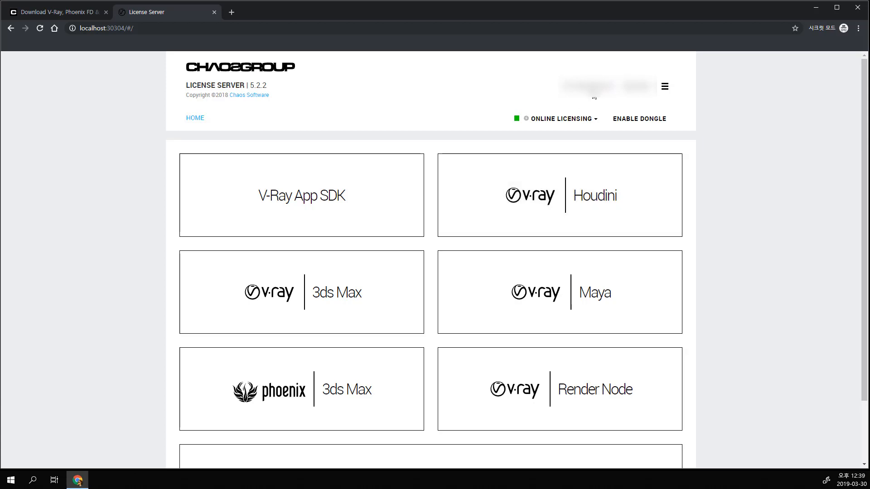
Step: Disable the active online licensing on the license server
{"action": "left_click", "coordinate": [589, 118]}
{"action": "left_click", "coordinate": [565, 174]}
{"action": "left_click", "coordinate": [527, 215]}
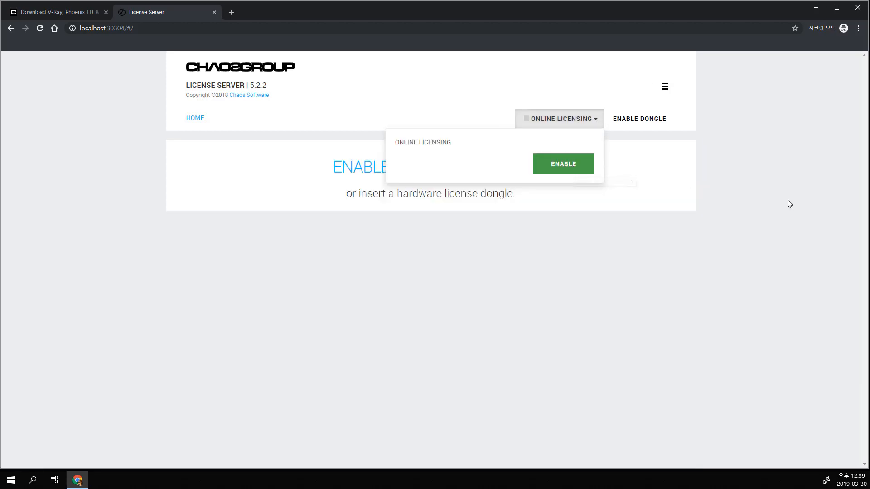
Step: Enable online licensing on the license server and sign in with the Chaos Group account's username and password
{"action": "left_click", "coordinate": [787, 201]}
{"action": "left_click", "coordinate": [576, 121]}
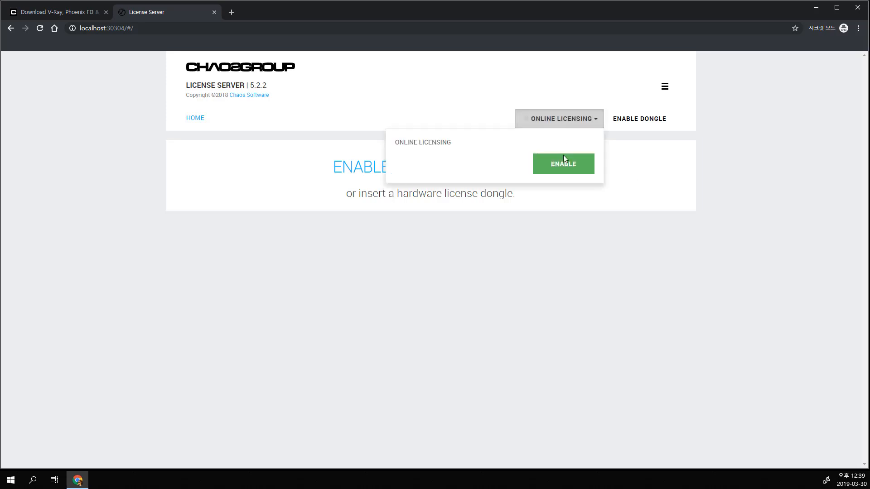
{"action": "left_click", "coordinate": [563, 165]}
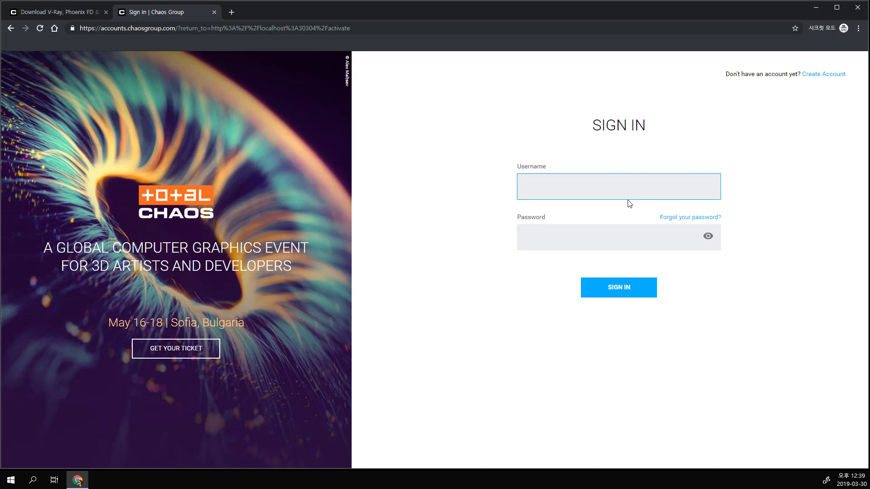
{"action": "type", "text": "sscgcentre"}
{"action": "key", "text": "Tab"}
{"action": "type", "text": "•••••••"}
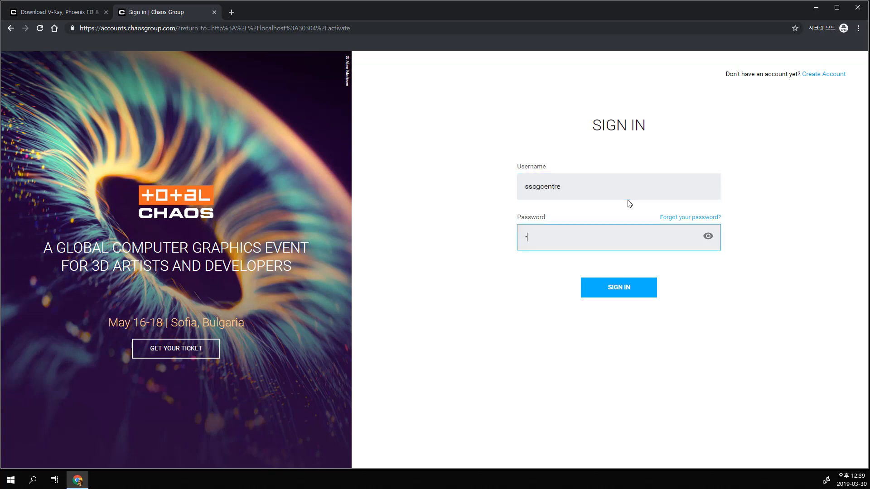
{"action": "type", "text": "••"}
{"action": "key", "text": "Return"}
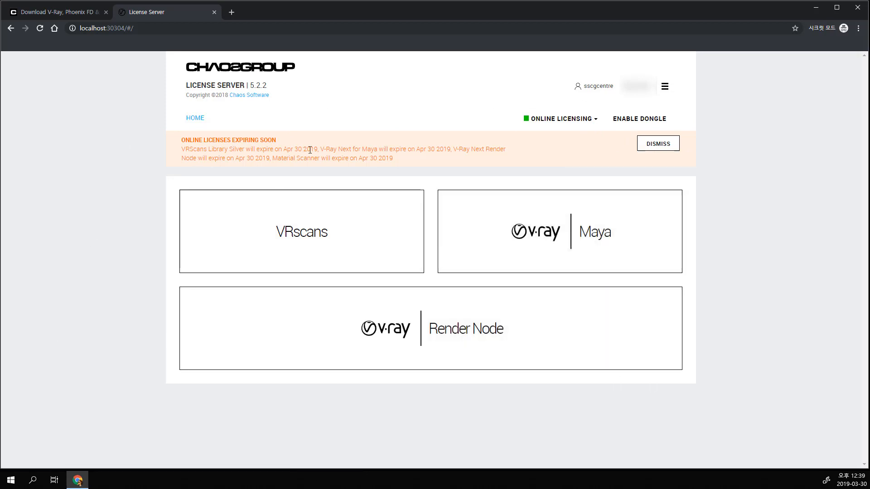
Step: Read the license expiry notice and examine the V-Ray for Maya license entries on the license server
{"action": "left_click_drag", "start_coordinate": [283, 149], "coordinate": [302, 149]}
{"action": "left_click_drag", "start_coordinate": [402, 161], "coordinate": [161, 146]}
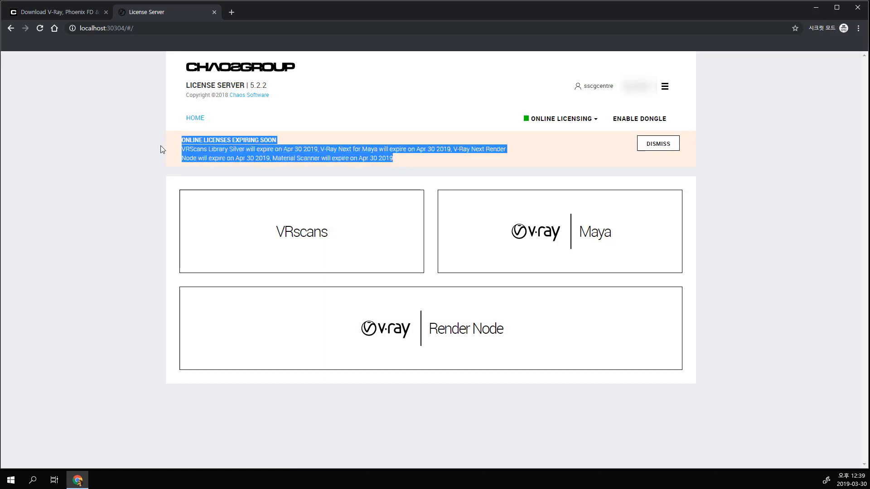
{"action": "left_click", "coordinate": [512, 243]}
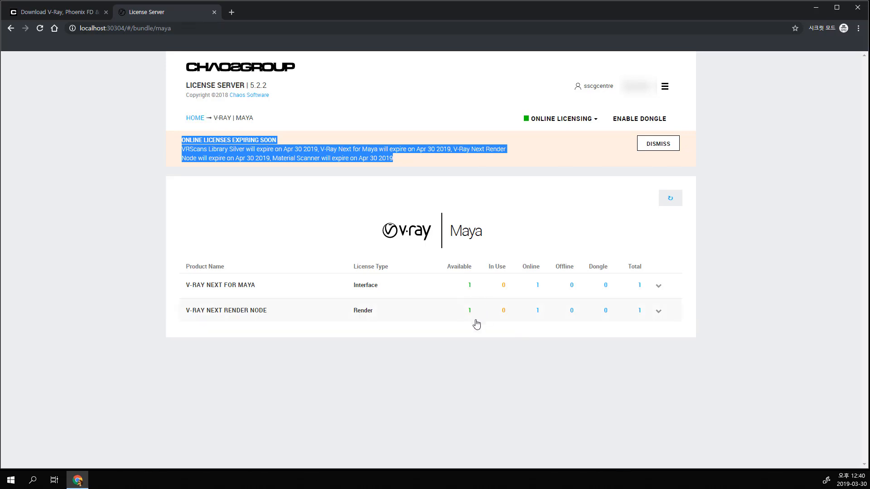
{"action": "left_click", "coordinate": [470, 353]}
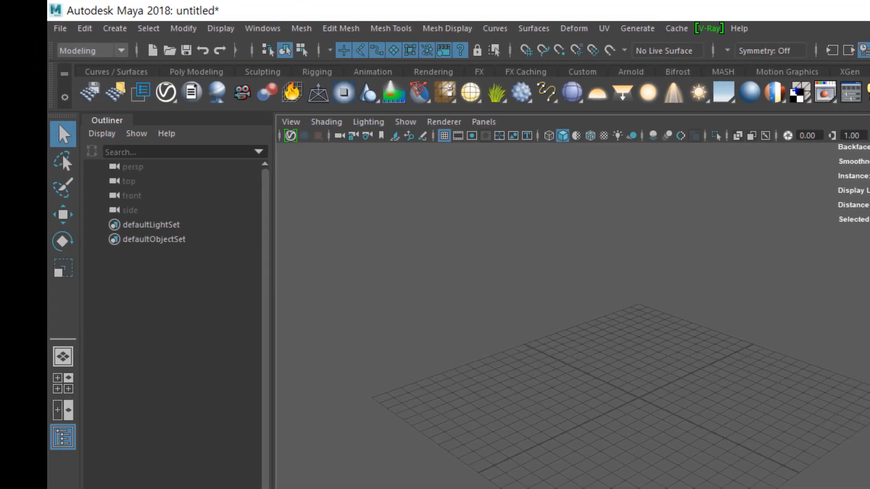
Step: Switch to Autodesk Maya 2018 and check for the V-Ray menu and the VRay shelf
{"action": "mouse_move", "coordinate": [67, 70]}
{"action": "left_mouse_down"}
{"action": "mouse_move", "coordinate": [68, 102]}
{"action": "mouse_move", "coordinate": [152, 71]}
{"action": "left_mouse_up"}
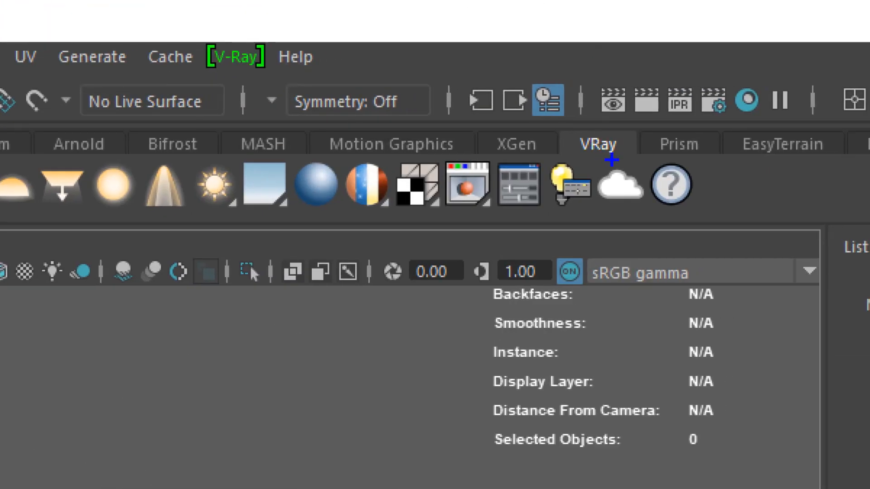
{"action": "mouse_move", "coordinate": [611, 159]}
{"action": "left_mouse_down"}
{"action": "mouse_move", "coordinate": [584, 124]}
{"action": "mouse_move", "coordinate": [609, 145]}
{"action": "left_mouse_up"}
{"action": "mouse_move", "coordinate": [195, 37]}
{"action": "left_mouse_down"}
{"action": "mouse_move", "coordinate": [246, 76]}
{"action": "mouse_move", "coordinate": [275, 43]}
{"action": "mouse_move", "coordinate": [182, 37]}
{"action": "mouse_move", "coordinate": [191, 59]}
{"action": "mouse_move", "coordinate": [292, 86]}
{"action": "mouse_move", "coordinate": [185, 36]}
{"action": "left_mouse_up"}
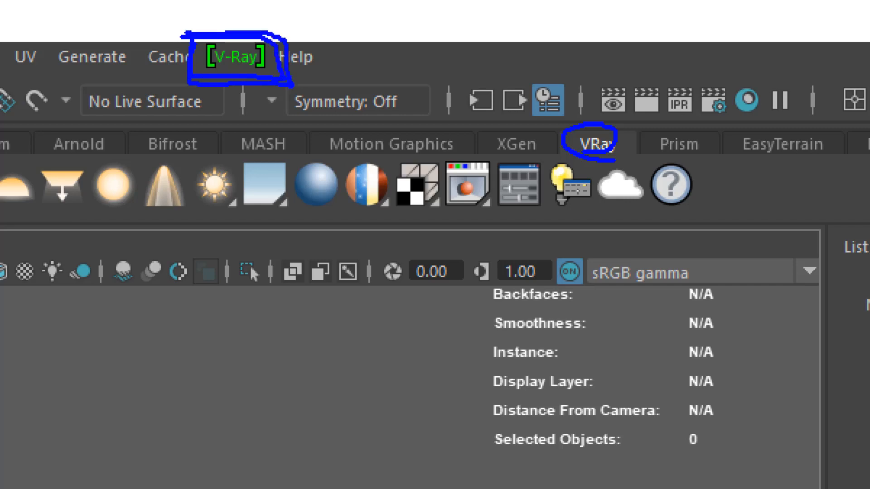
{"action": "mouse_move", "coordinate": [206, 81]}
{"action": "left_mouse_down"}
{"action": "mouse_move", "coordinate": [271, 72]}
{"action": "mouse_move", "coordinate": [221, 93]}
{"action": "left_mouse_up"}
{"action": "key", "text": "Escape"}
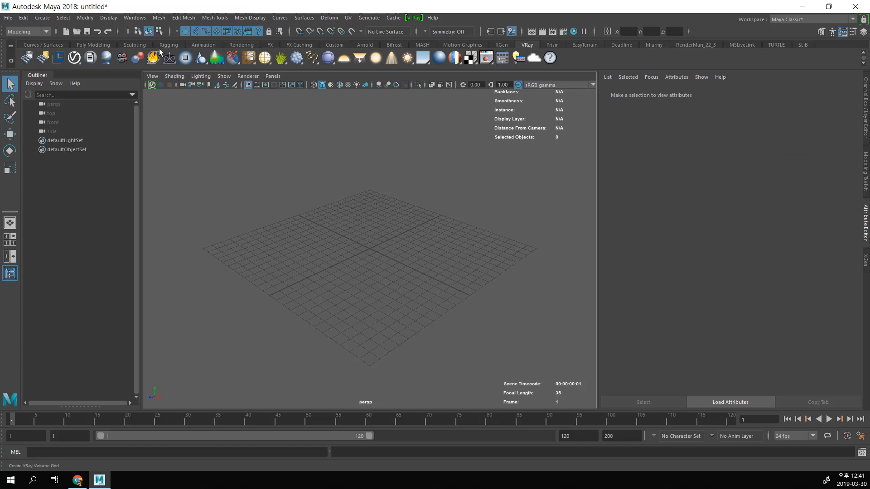
Step: Check the Loaded and Auto load settings of the V-Ray plug-ins in the Plug-in Manager, and close it
{"action": "left_click", "coordinate": [135, 19]}
{"action": "mouse_move", "coordinate": [165, 105]}
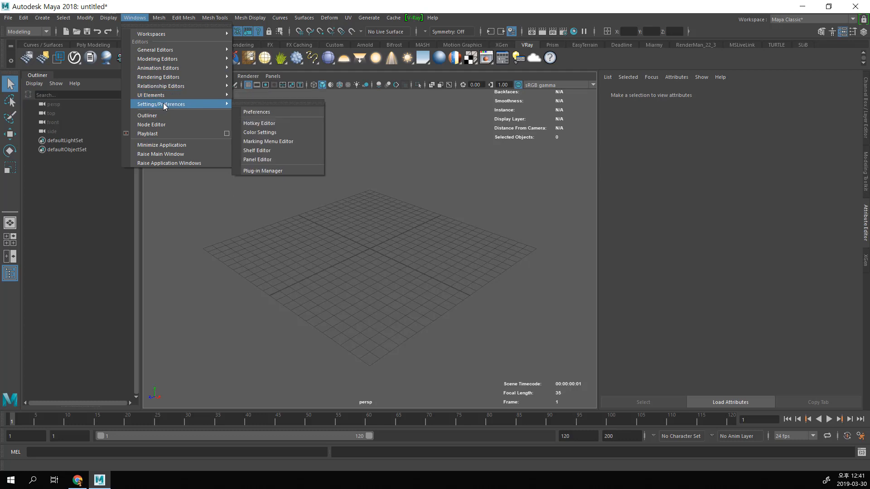
{"action": "left_click", "coordinate": [267, 170]}
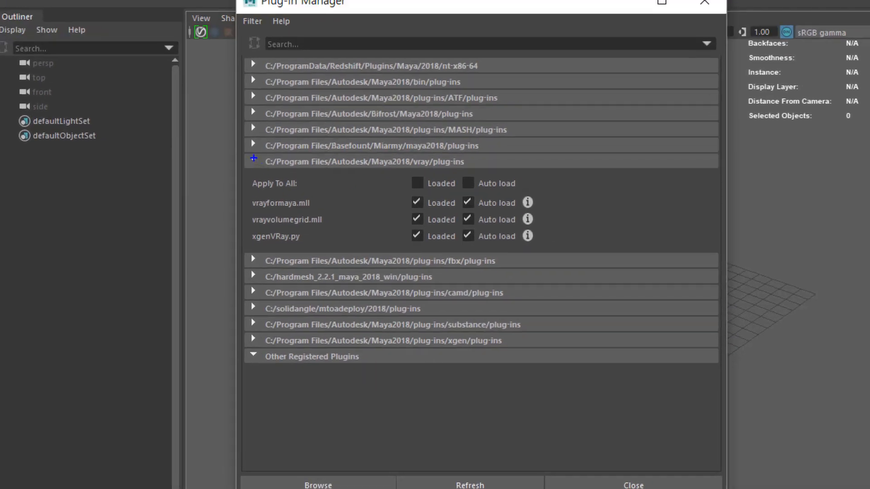
{"action": "mouse_move", "coordinate": [246, 151]}
{"action": "left_mouse_down"}
{"action": "mouse_move", "coordinate": [249, 216]}
{"action": "mouse_move", "coordinate": [265, 248]}
{"action": "mouse_move", "coordinate": [498, 253]}
{"action": "mouse_move", "coordinate": [561, 211]}
{"action": "mouse_move", "coordinate": [421, 153]}
{"action": "mouse_move", "coordinate": [194, 155]}
{"action": "left_mouse_up"}
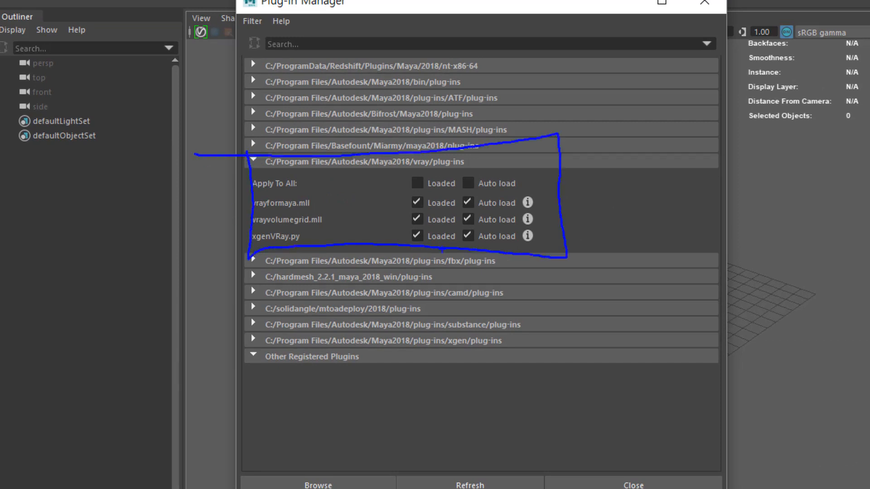
{"action": "mouse_move", "coordinate": [409, 193]}
{"action": "left_mouse_down"}
{"action": "mouse_move", "coordinate": [421, 202]}
{"action": "mouse_move", "coordinate": [474, 200]}
{"action": "left_mouse_up"}
{"action": "left_click_drag", "start_coordinate": [411, 211], "coordinate": [476, 210]}
{"action": "left_click_drag", "start_coordinate": [412, 227], "coordinate": [481, 219]}
{"action": "left_click_drag", "start_coordinate": [416, 175], "coordinate": [493, 171]}
{"action": "mouse_move", "coordinate": [429, 180]}
{"action": "left_mouse_down"}
{"action": "mouse_move", "coordinate": [429, 228]}
{"action": "mouse_move", "coordinate": [439, 203]}
{"action": "left_mouse_up"}
{"action": "mouse_move", "coordinate": [467, 175]}
{"action": "left_mouse_down"}
{"action": "mouse_move", "coordinate": [458, 220]}
{"action": "mouse_move", "coordinate": [481, 203]}
{"action": "mouse_move", "coordinate": [534, 193]}
{"action": "left_mouse_up"}
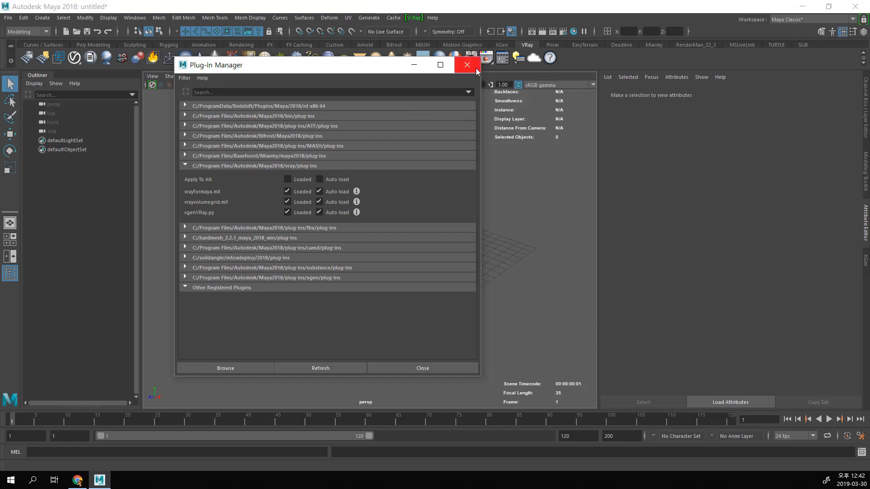
{"action": "left_click", "coordinate": [704, 3]}
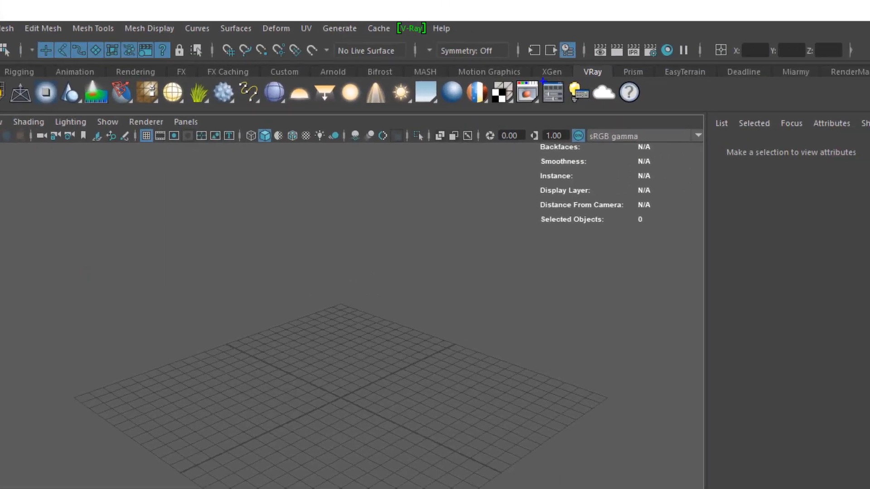
{"action": "mouse_move", "coordinate": [542, 80]}
{"action": "left_mouse_down"}
{"action": "mouse_move", "coordinate": [510, 98]}
{"action": "mouse_move", "coordinate": [546, 84]}
{"action": "mouse_move", "coordinate": [519, 113]}
{"action": "left_mouse_up"}
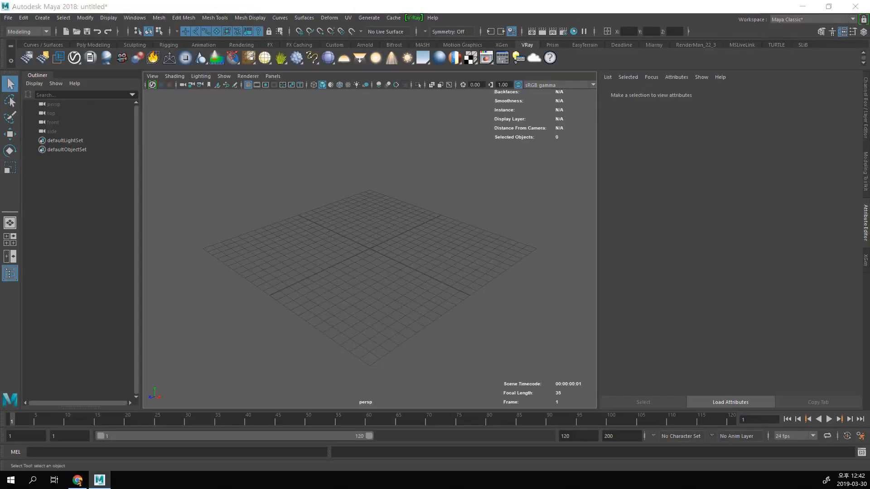
Step: Open the V-Ray frame buffer, choose V-Ray as the renderer in the Render Settings, and close the settings
{"action": "left_click_drag", "start_coordinate": [221, 155], "coordinate": [221, 118]}
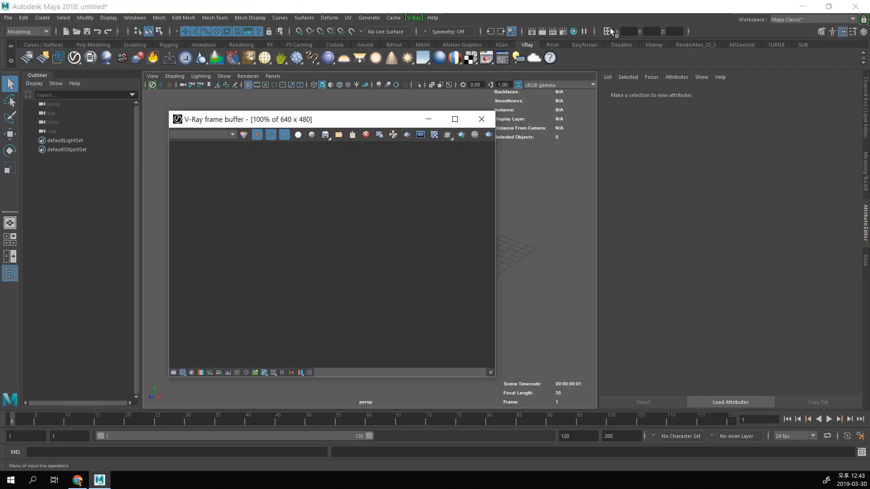
{"action": "left_click", "coordinate": [564, 34]}
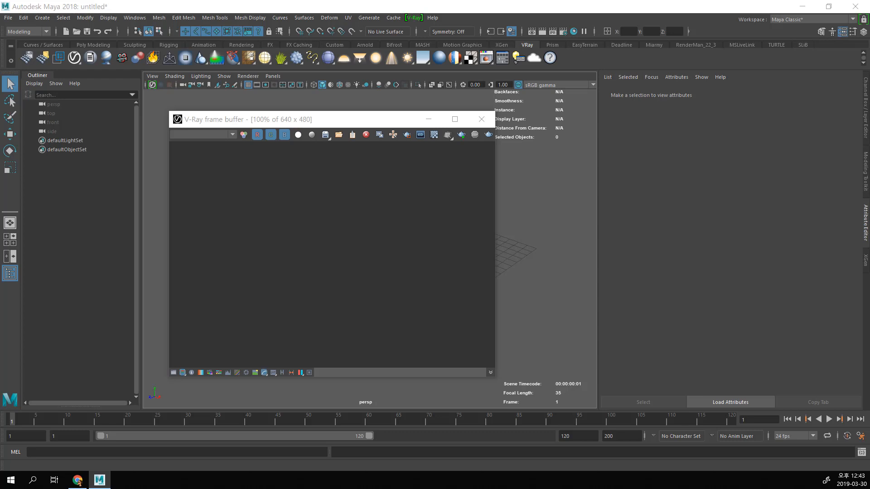
{"action": "left_click_drag", "start_coordinate": [564, 82], "coordinate": [484, 55]}
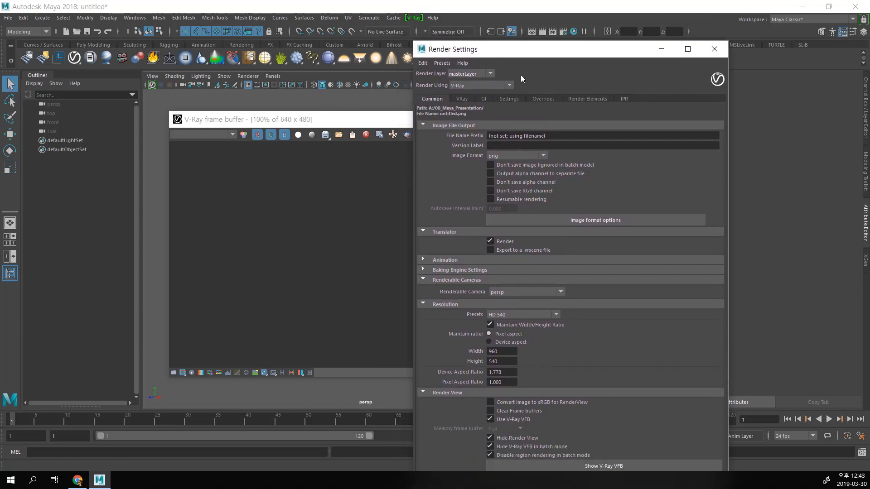
{"action": "left_click", "coordinate": [501, 86]}
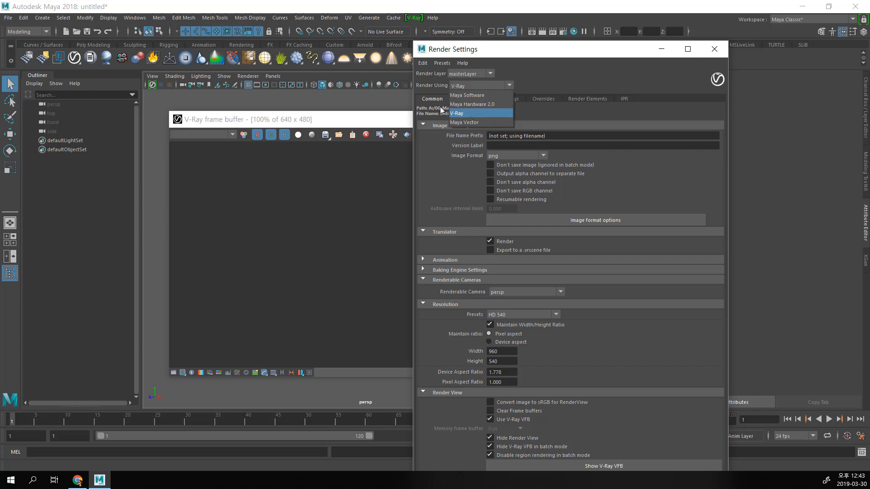
{"action": "left_click", "coordinate": [463, 113]}
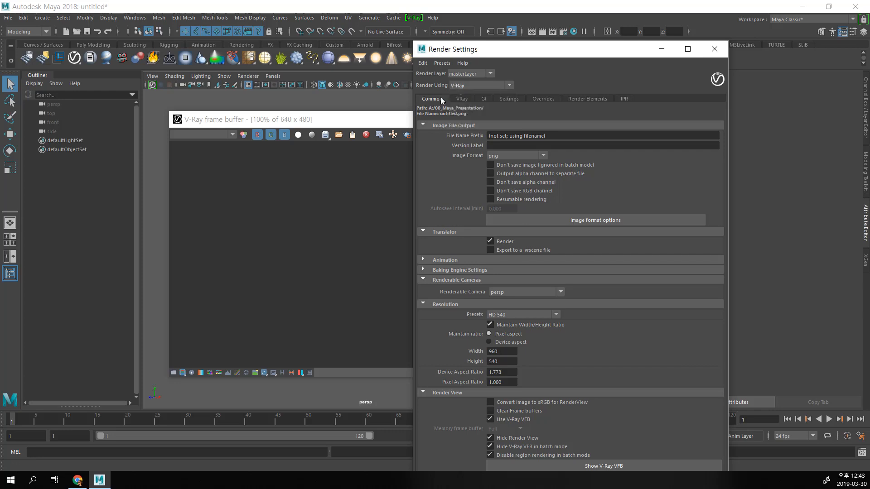
{"action": "left_click_drag", "start_coordinate": [412, 42], "coordinate": [393, 39]}
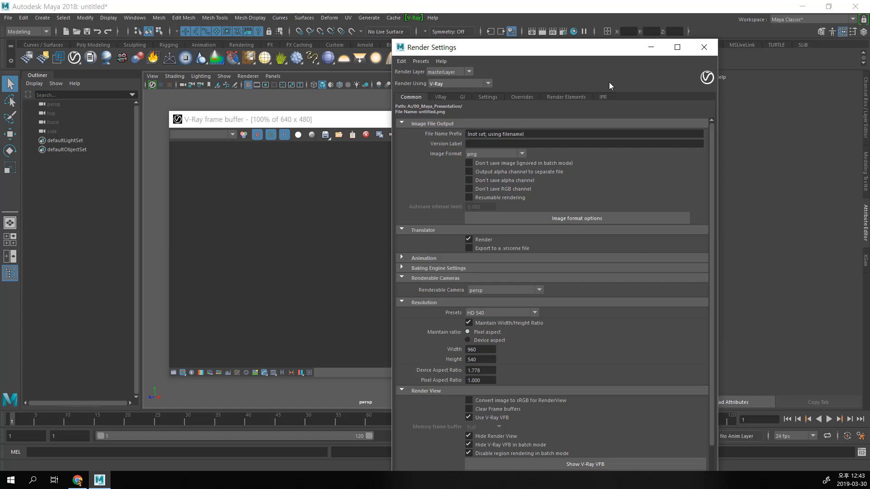
{"action": "left_click", "coordinate": [704, 48]}
Step: Check that V-Ray is the preferred renderer in the Rendering preferences, and save the preferences
{"action": "left_click", "coordinate": [135, 17]}
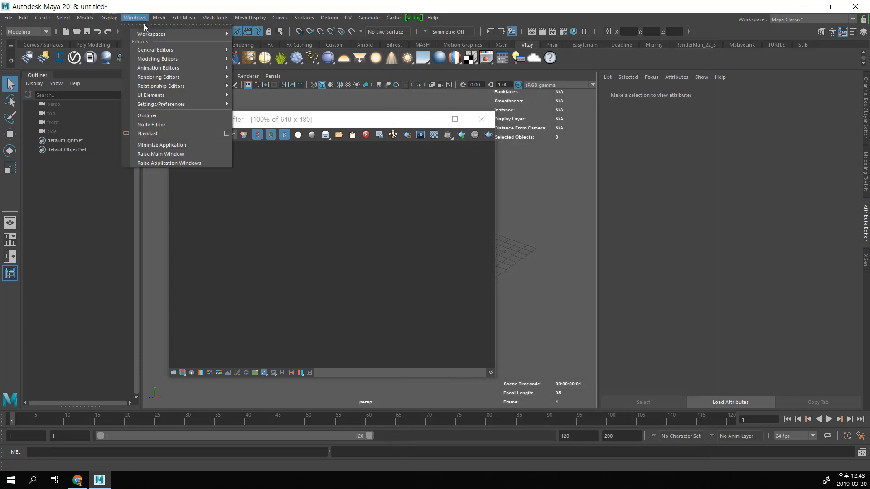
{"action": "mouse_move", "coordinate": [164, 105]}
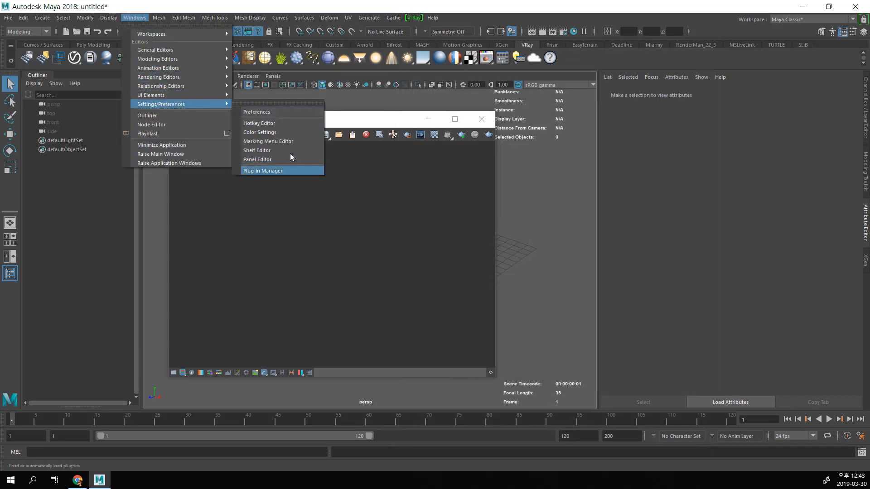
{"action": "left_click", "coordinate": [293, 112]}
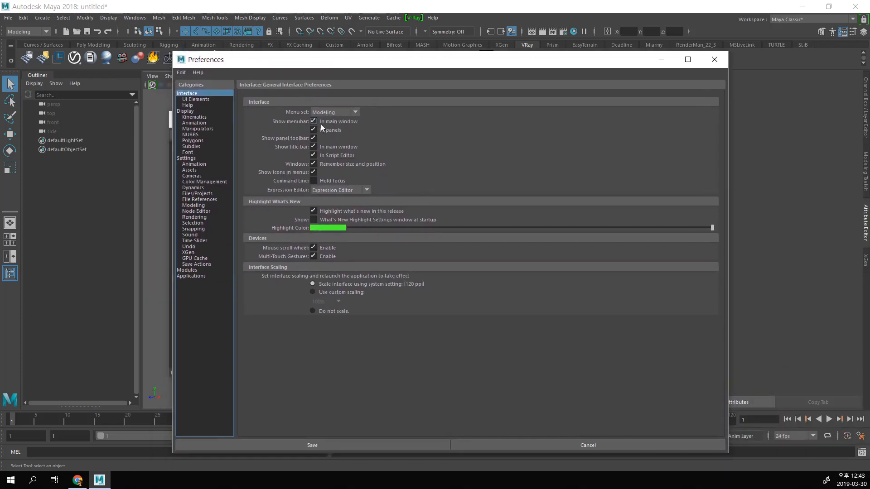
{"action": "left_click", "coordinate": [195, 217]}
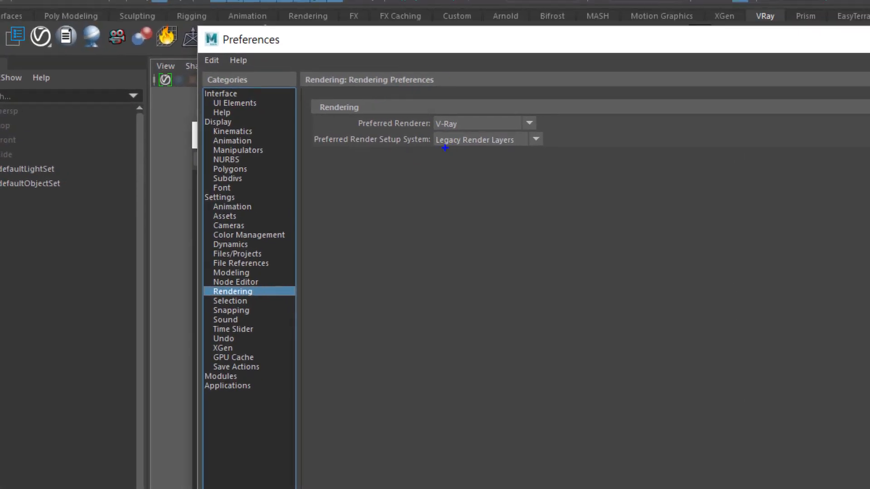
{"action": "mouse_move", "coordinate": [427, 108]}
{"action": "left_mouse_down"}
{"action": "mouse_move", "coordinate": [430, 130]}
{"action": "mouse_move", "coordinate": [474, 132]}
{"action": "mouse_move", "coordinate": [449, 111]}
{"action": "mouse_move", "coordinate": [433, 115]}
{"action": "left_mouse_up"}
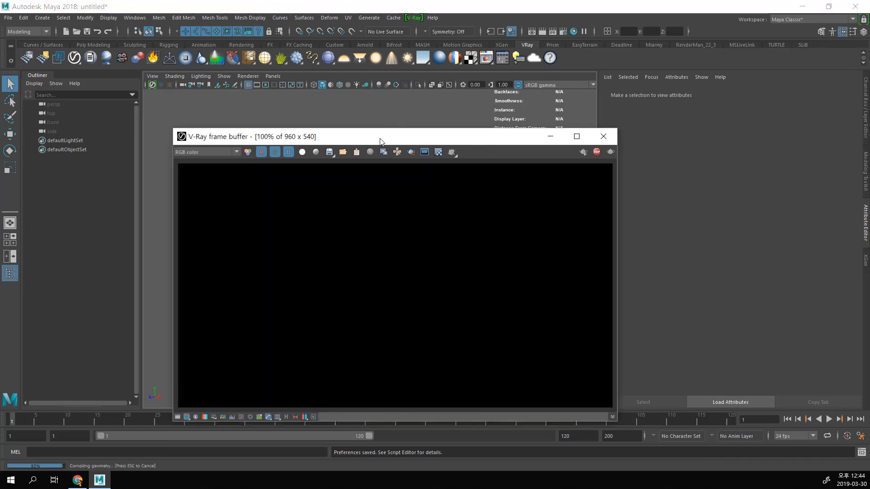
Step: Test-render the empty scene in the V-Ray frame buffer, and stop the render
{"action": "left_click_drag", "start_coordinate": [381, 136], "coordinate": [483, 113]}
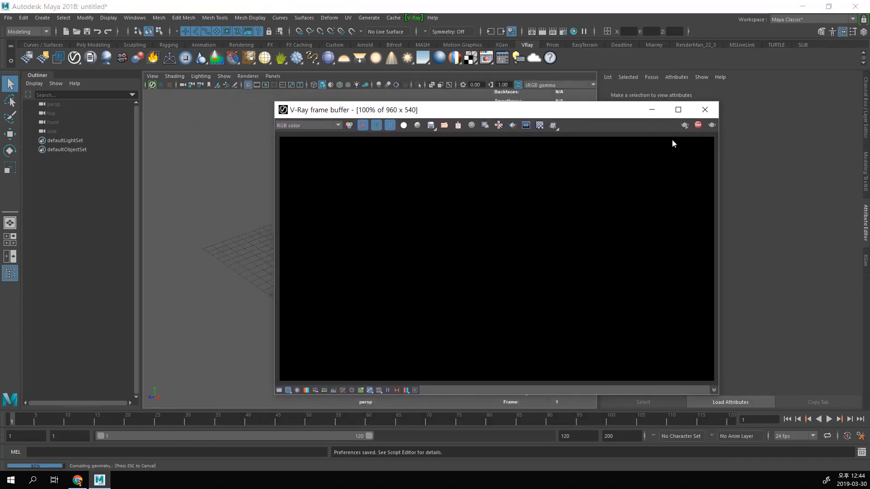
{"action": "left_click", "coordinate": [698, 125]}
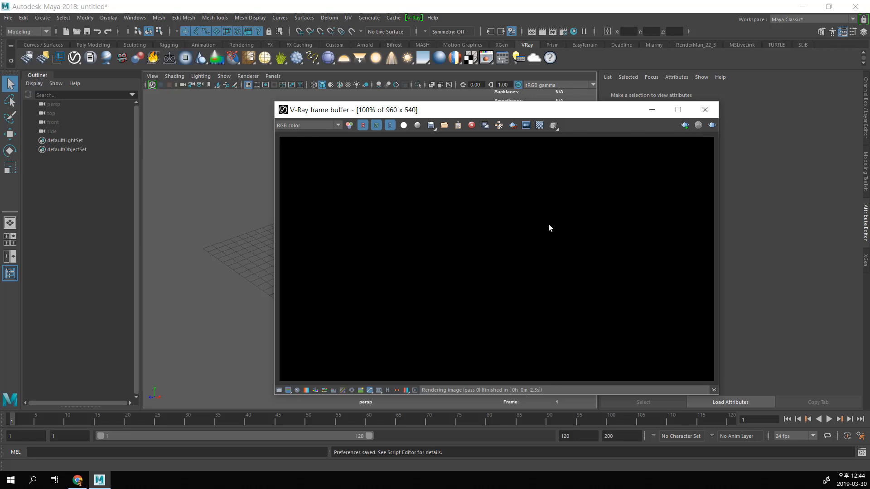
{"action": "left_click_drag", "start_coordinate": [454, 113], "coordinate": [513, 195]}
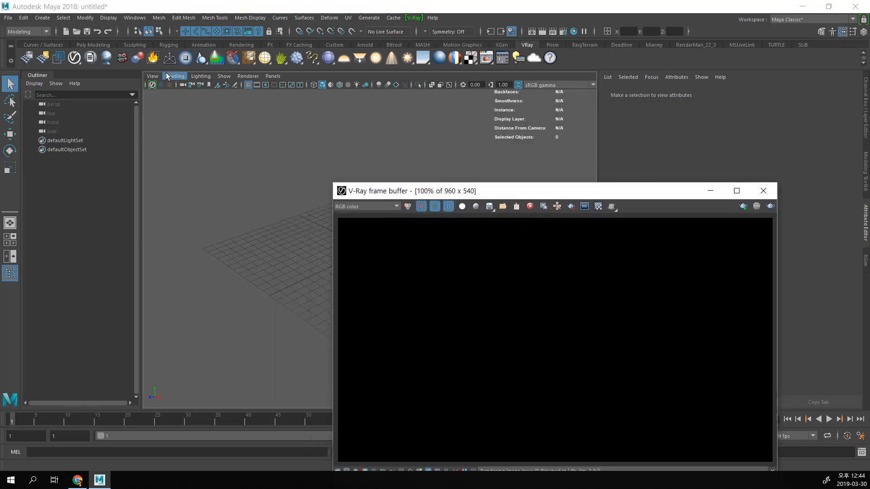
Step: Create a polygon sphere at the grid's origin and scale it up uniformly
{"action": "left_click", "coordinate": [100, 47]}
{"action": "left_click", "coordinate": [27, 59]}
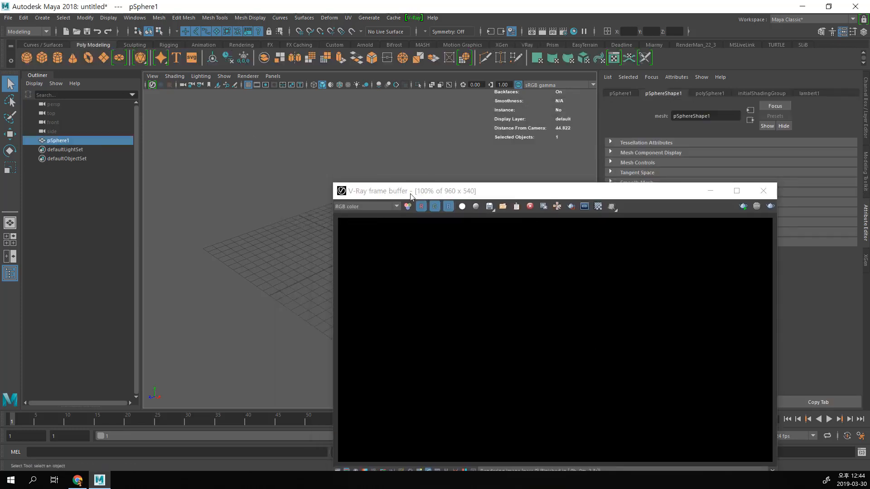
{"action": "left_click_drag", "start_coordinate": [408, 192], "coordinate": [521, 203]}
{"action": "key", "text": "r"}
{"action": "left_click_drag", "start_coordinate": [370, 248], "coordinate": [184, 118]}
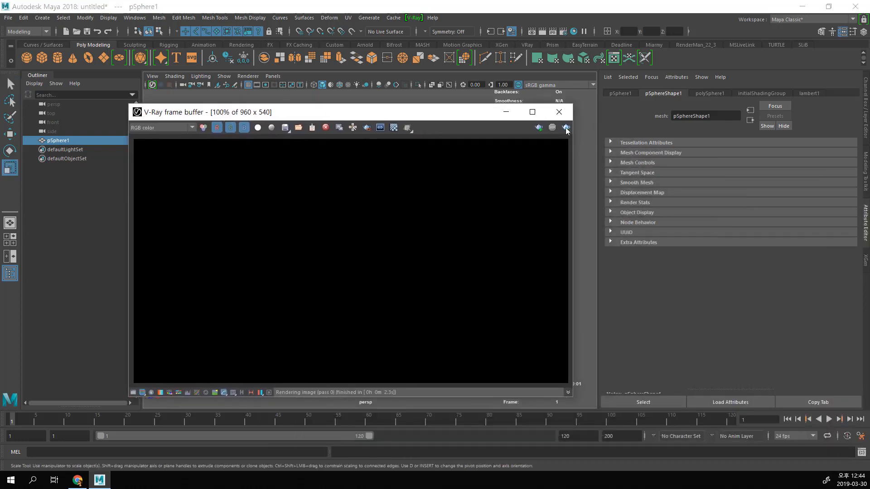
{"action": "key", "text": "ctrl+1"}
{"action": "left_click", "coordinate": [640, 125]}
{"action": "mouse_move", "coordinate": [703, 86]}
{"action": "left_mouse_down"}
{"action": "mouse_move", "coordinate": [659, 75]}
{"action": "mouse_move", "coordinate": [678, 83]}
{"action": "left_mouse_up"}
{"action": "mouse_move", "coordinate": [612, 59]}
{"action": "left_mouse_down"}
{"action": "mouse_move", "coordinate": [616, 94]}
{"action": "mouse_move", "coordinate": [615, 59]}
{"action": "left_mouse_up"}
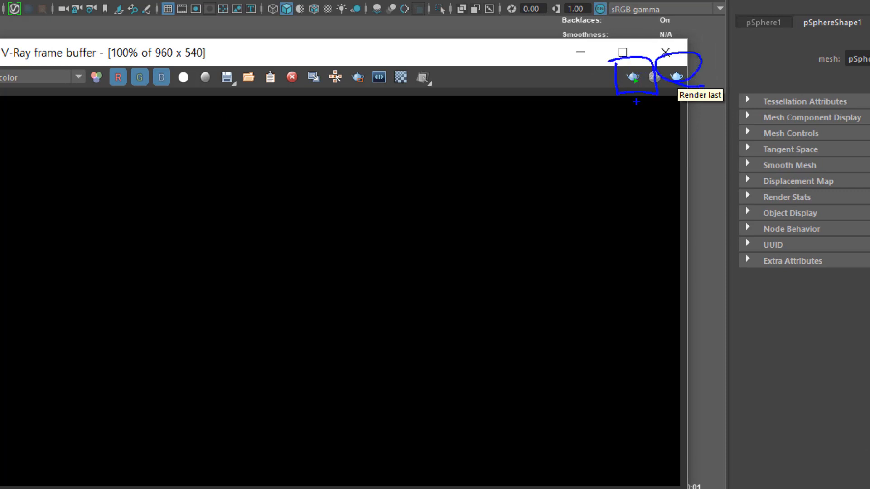
{"action": "mouse_move", "coordinate": [636, 101]}
{"action": "left_mouse_down"}
{"action": "mouse_move", "coordinate": [655, 115]}
{"action": "mouse_move", "coordinate": [634, 120]}
{"action": "left_mouse_up"}
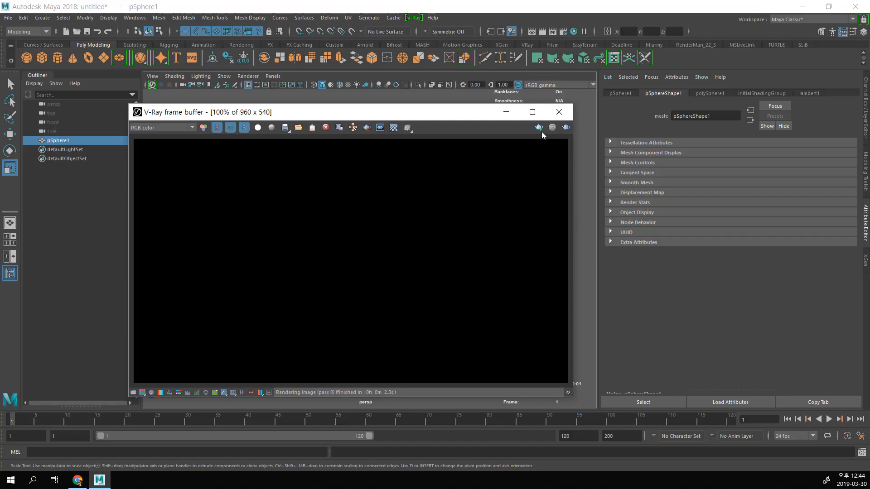
Step: Start an interactive V-Ray render of the sphere and check how it updates while orbiting and zooming the perspective view
{"action": "left_click", "coordinate": [539, 128]}
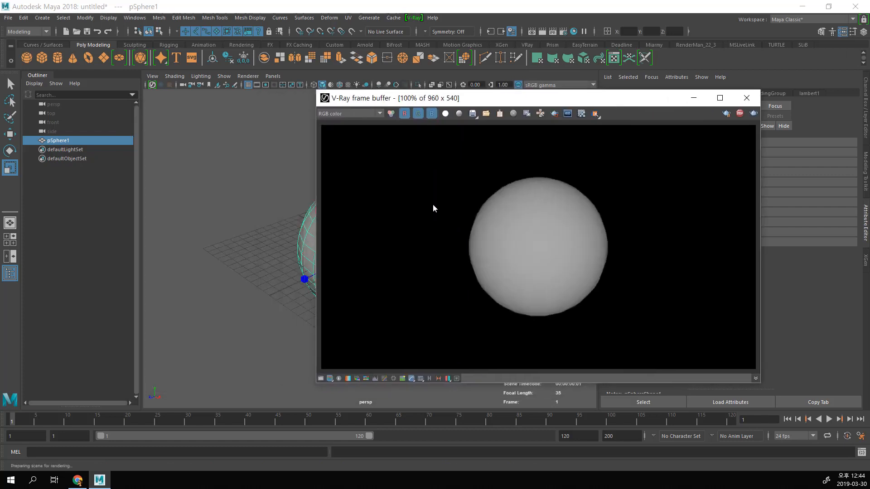
{"action": "mouse_move", "coordinate": [279, 203]}
{"action": "right_mouse_down", "text": "alt"}
{"action": "mouse_move", "coordinate": [253, 202]}
{"action": "mouse_move", "coordinate": [266, 204]}
{"action": "right_mouse_up", "text": "alt"}
{"action": "middle_click_drag", "start_coordinate": [266, 203], "coordinate": [217, 204], "text": "alt"}
{"action": "right_click_drag", "start_coordinate": [218, 204], "coordinate": [248, 238], "text": "alt"}
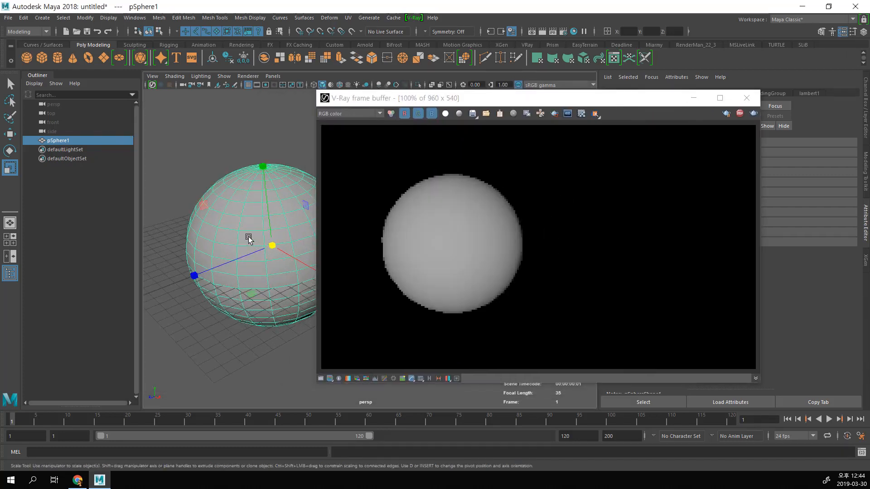
{"action": "mouse_move", "coordinate": [248, 238]}
{"action": "middle_mouse_down", "text": "alt"}
{"action": "mouse_move", "coordinate": [278, 238]}
{"action": "mouse_move", "coordinate": [259, 231]}
{"action": "middle_mouse_up", "text": "alt"}
{"action": "right_click_drag", "start_coordinate": [258, 231], "coordinate": [216, 223], "text": "alt"}
{"action": "middle_click_drag", "start_coordinate": [215, 223], "coordinate": [226, 215], "text": "alt"}
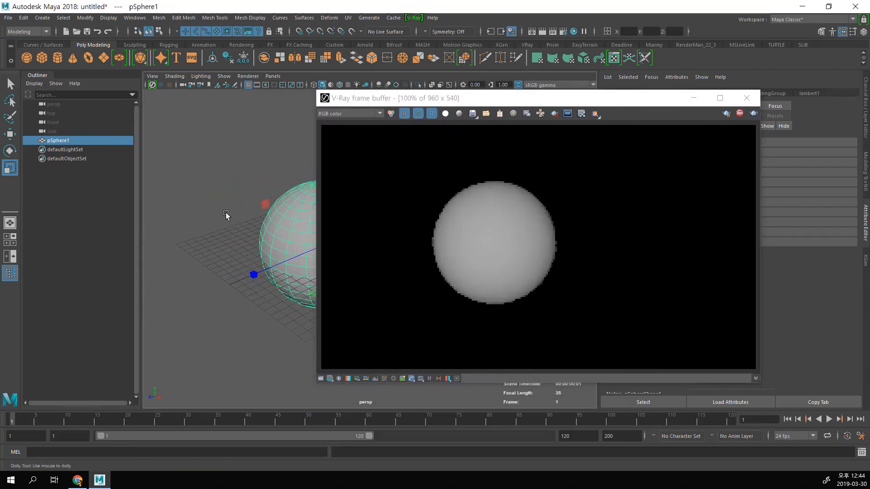
{"action": "right_click_drag", "start_coordinate": [226, 214], "coordinate": [253, 226], "text": "alt"}
{"action": "left_click_drag", "start_coordinate": [456, 106], "coordinate": [430, 112]}
{"action": "middle_click_drag", "start_coordinate": [229, 198], "coordinate": [254, 232], "text": "alt"}
{"action": "right_click_drag", "start_coordinate": [236, 240], "coordinate": [247, 252], "text": "alt"}
{"action": "middle_click_drag", "start_coordinate": [238, 244], "coordinate": [243, 229], "text": "alt"}
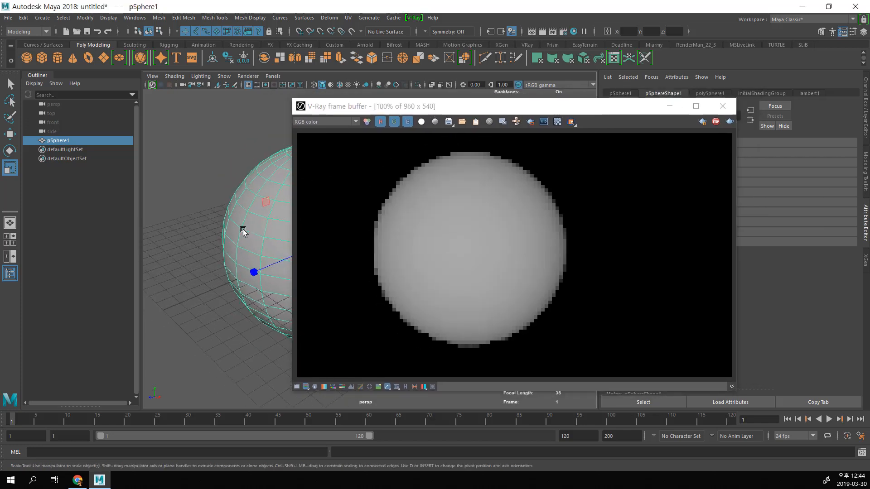
{"action": "right_click_drag", "start_coordinate": [243, 229], "coordinate": [222, 230], "text": "alt"}
{"action": "left_click_drag", "start_coordinate": [222, 230], "coordinate": [235, 209], "text": "alt"}
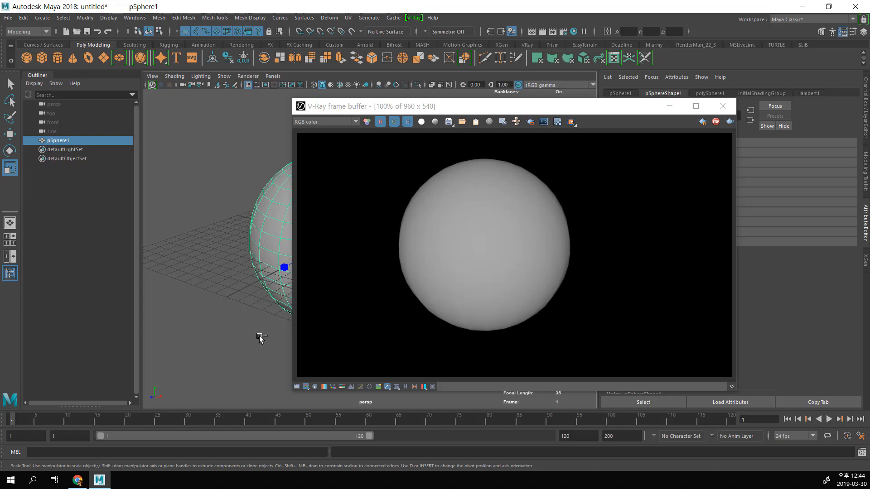
{"action": "key", "text": "ctrl+1"}
{"action": "left_click", "coordinate": [161, 390]}
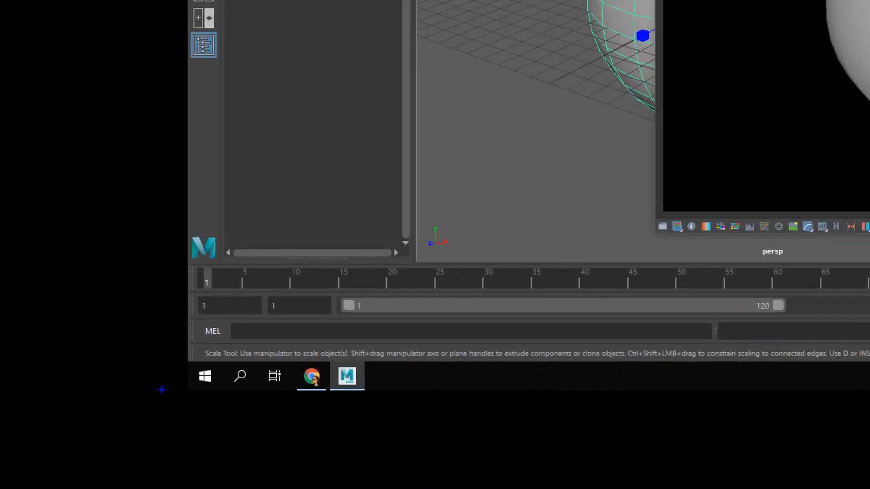
{"action": "mouse_move", "coordinate": [190, 332]}
{"action": "left_mouse_down"}
{"action": "mouse_move", "coordinate": [214, 354]}
{"action": "mouse_move", "coordinate": [631, 358]}
{"action": "mouse_move", "coordinate": [190, 325]}
{"action": "mouse_move", "coordinate": [177, 345]}
{"action": "left_mouse_up"}
{"action": "key", "text": "Escape"}
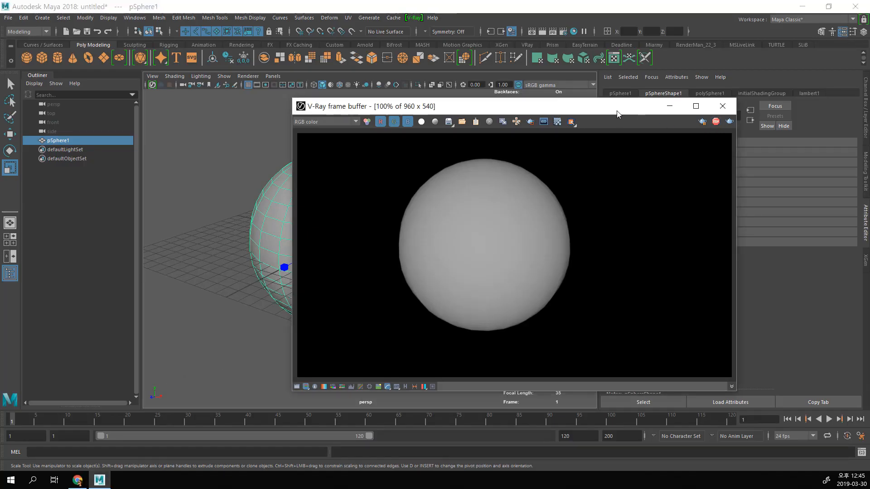
Step: Stop the interactive render, switch to the license server in Chrome, and deactivate online licensing
{"action": "left_click_drag", "start_coordinate": [618, 113], "coordinate": [520, 98]}
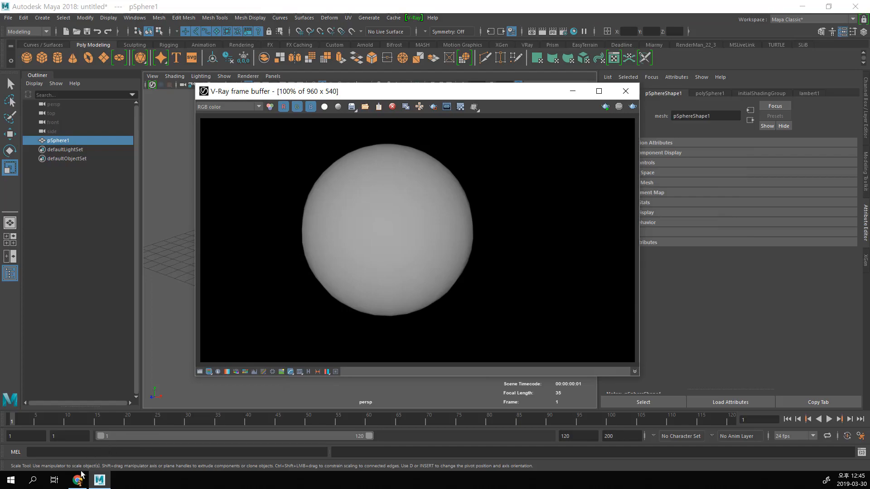
{"action": "left_click", "coordinate": [78, 481]}
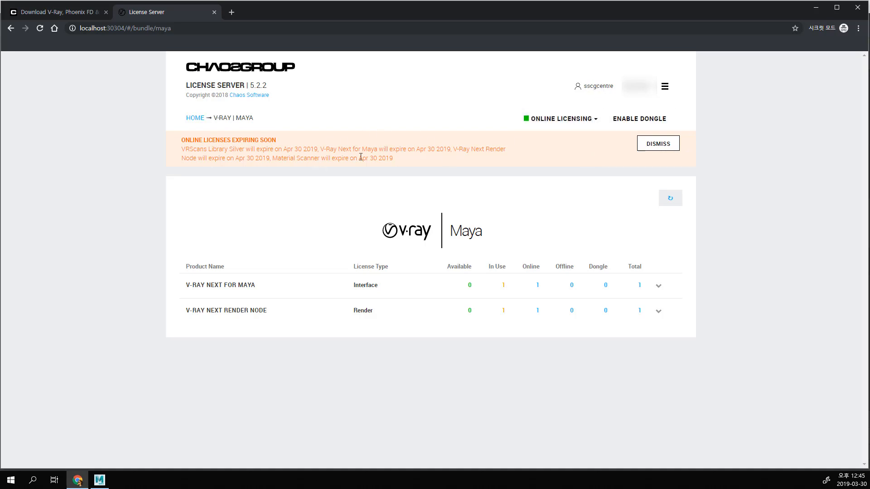
{"action": "left_click", "coordinate": [571, 119]}
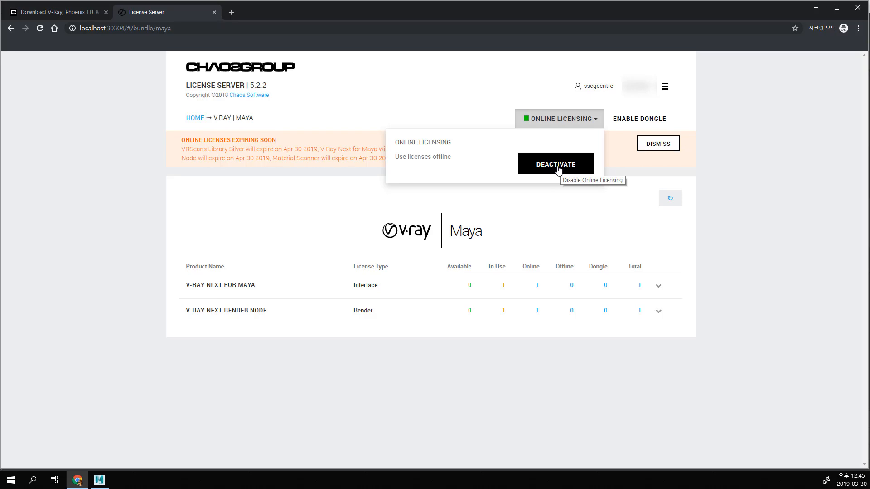
{"action": "left_click", "coordinate": [573, 169]}
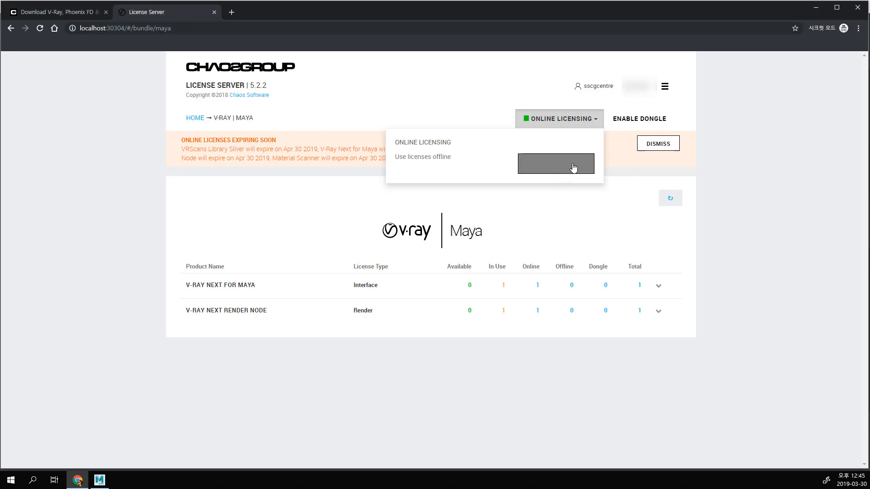
{"action": "left_click", "coordinate": [512, 220]}
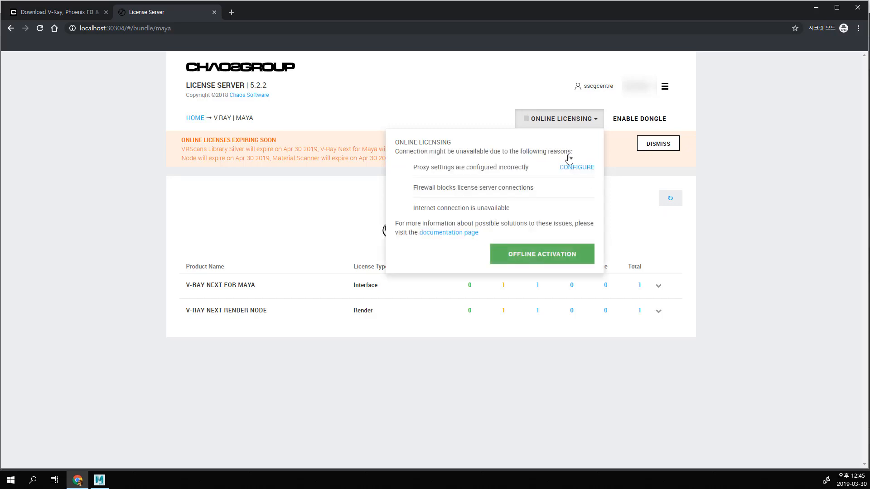
{"action": "left_click", "coordinate": [721, 179]}
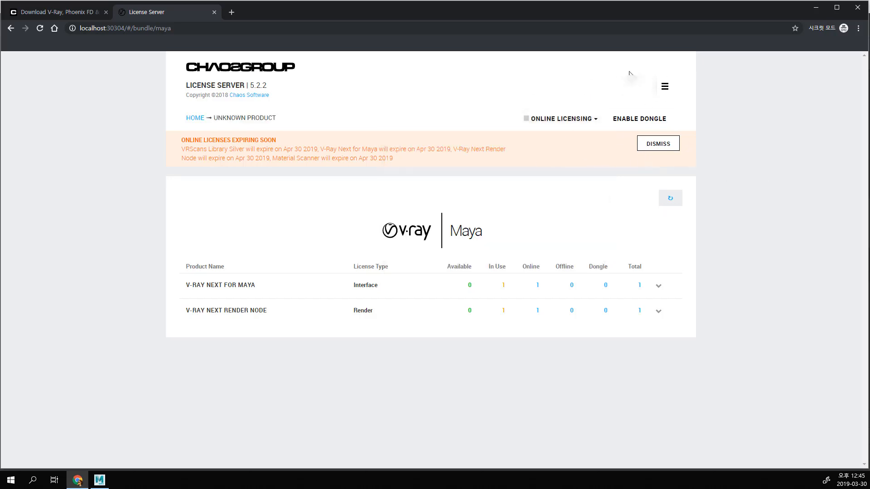
{"action": "left_click", "coordinate": [44, 30]}
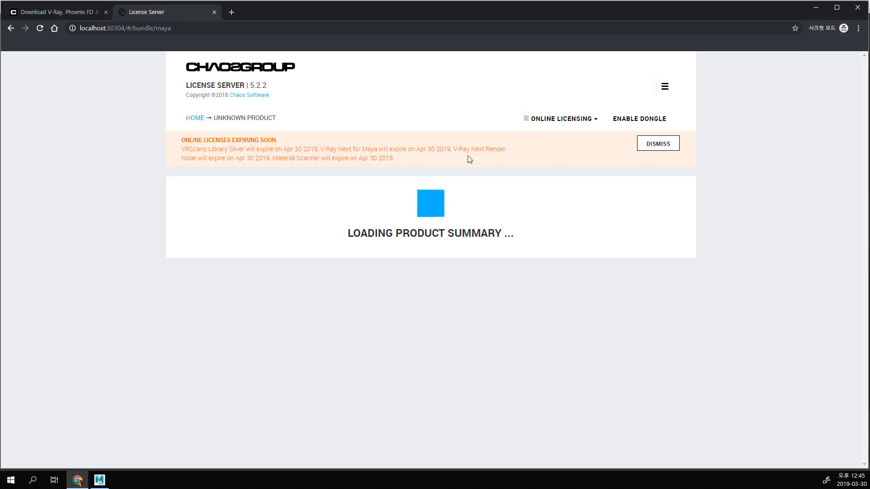
Step: Switch back to Maya, try to render the sphere with online licensing deactivated, and examine the license message
{"action": "left_click", "coordinate": [816, 7]}
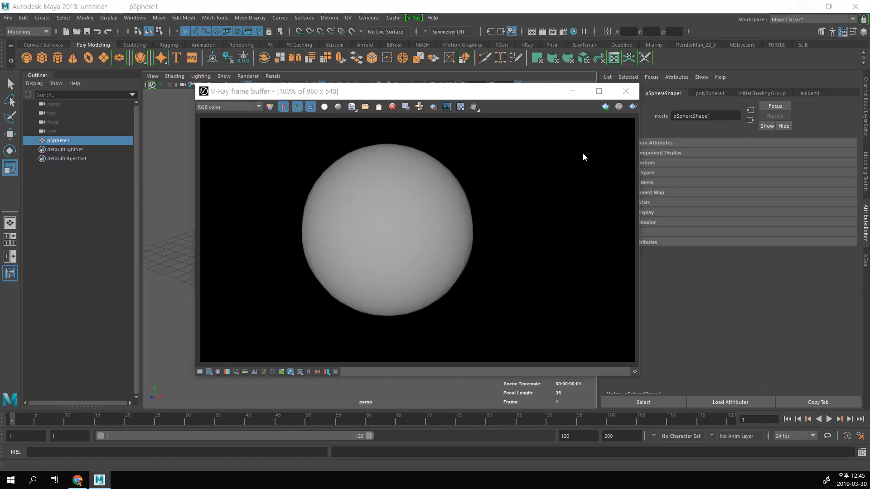
{"action": "key", "text": "ctrl+1"}
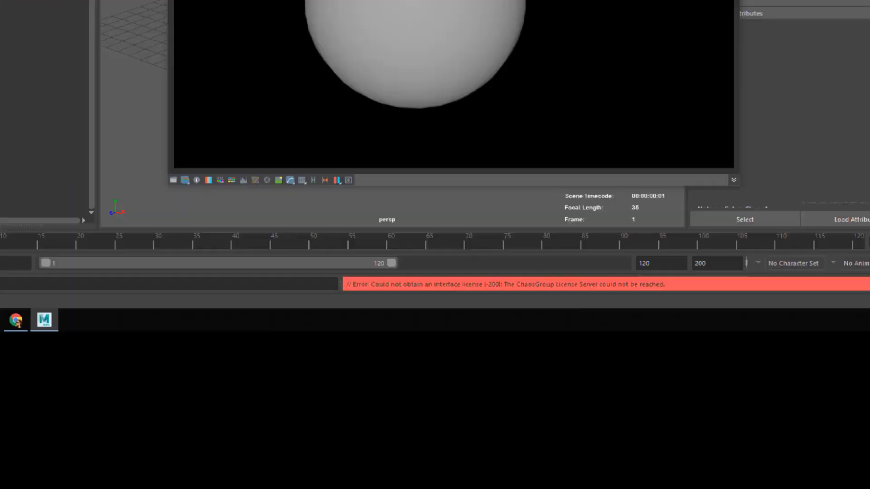
{"action": "left_click", "coordinate": [634, 398]}
{"action": "mouse_move", "coordinate": [173, 298]}
{"action": "left_mouse_down"}
{"action": "mouse_move", "coordinate": [172, 369]}
{"action": "mouse_move", "coordinate": [630, 360]}
{"action": "mouse_move", "coordinate": [523, 299]}
{"action": "mouse_move", "coordinate": [155, 317]}
{"action": "left_mouse_up"}
{"action": "mouse_move", "coordinate": [395, 341]}
{"action": "left_mouse_down"}
{"action": "mouse_move", "coordinate": [589, 345]}
{"action": "mouse_move", "coordinate": [450, 304]}
{"action": "mouse_move", "coordinate": [448, 265]}
{"action": "mouse_move", "coordinate": [489, 345]}
{"action": "left_mouse_up"}
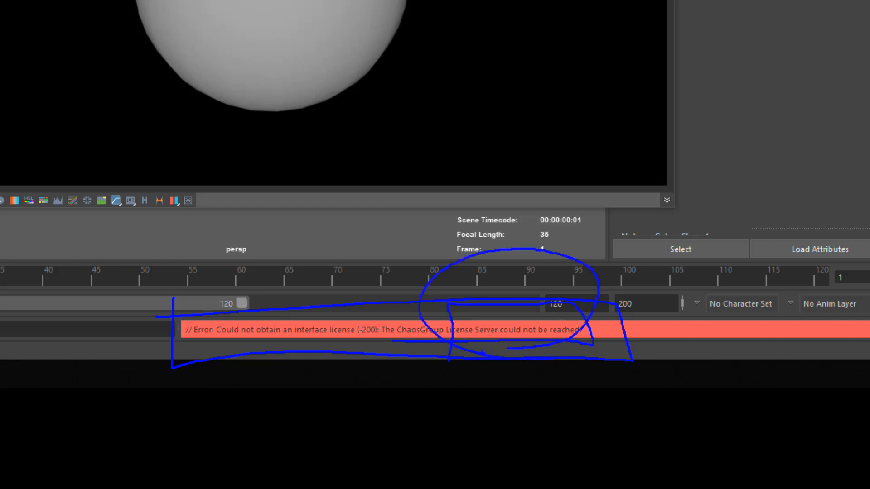
Step: Switch to the license server in Chrome, enable online licensing by signing in with the account username and password, and open the V-Ray Maya licenses
{"action": "key", "text": "Escape"}
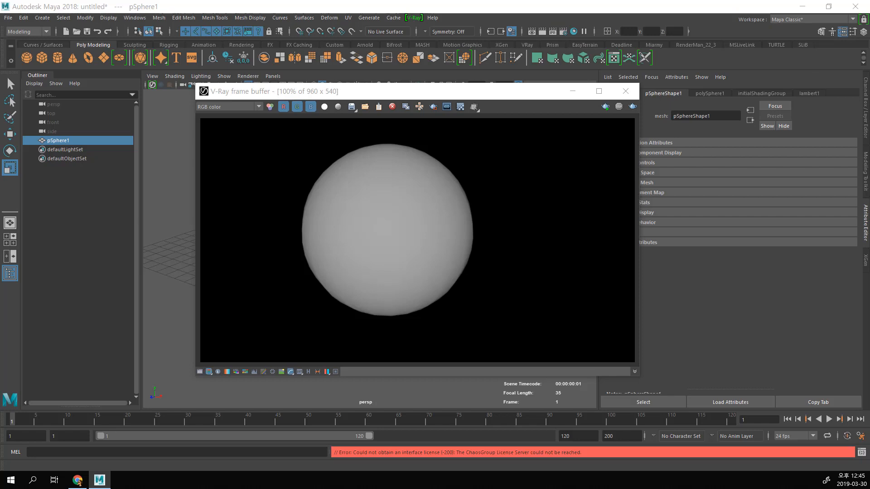
{"action": "left_click", "coordinate": [77, 480]}
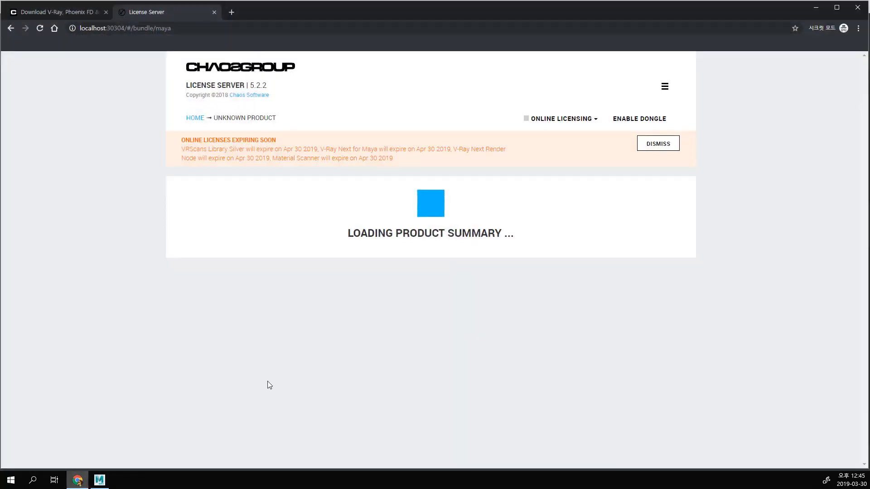
{"action": "left_click", "coordinate": [553, 122]}
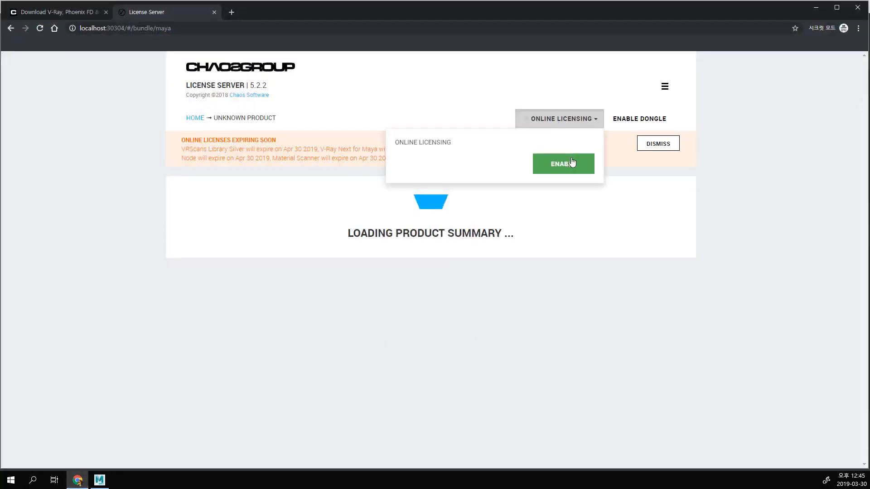
{"action": "left_click", "coordinate": [572, 163]}
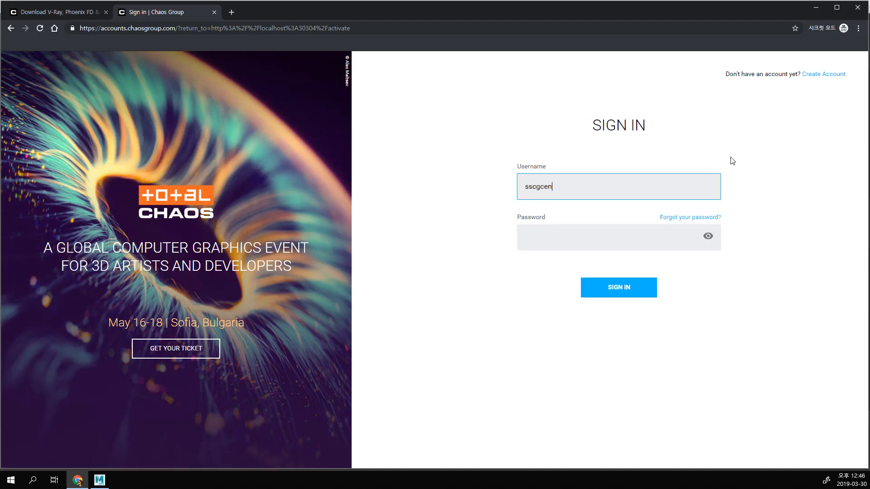
{"action": "type", "text": "e"}
{"action": "key", "text": "Tab"}
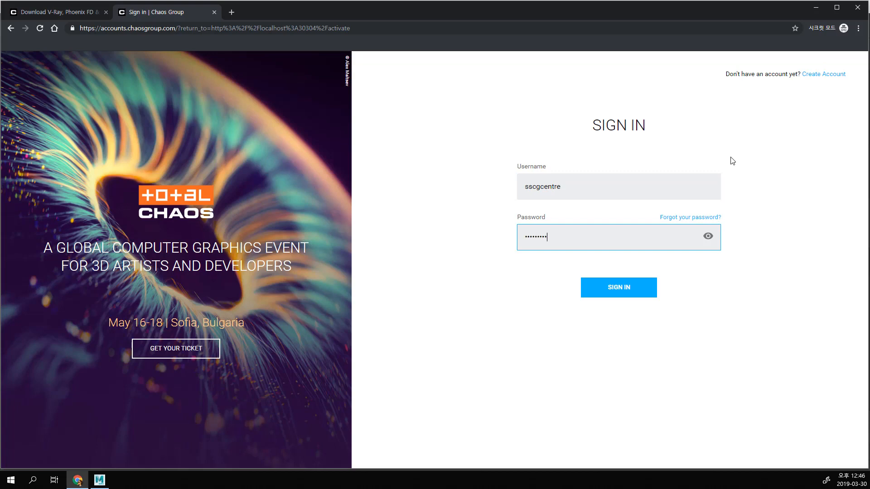
{"action": "key", "text": "Return"}
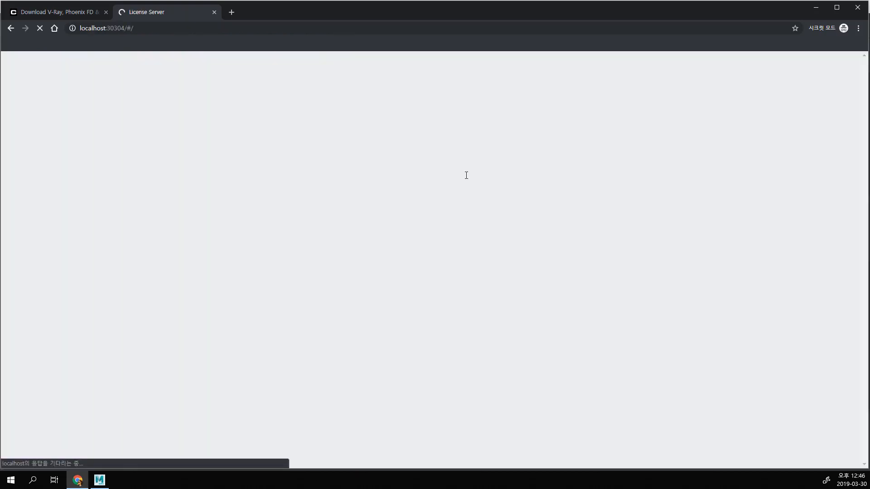
{"action": "left_click", "coordinate": [521, 218]}
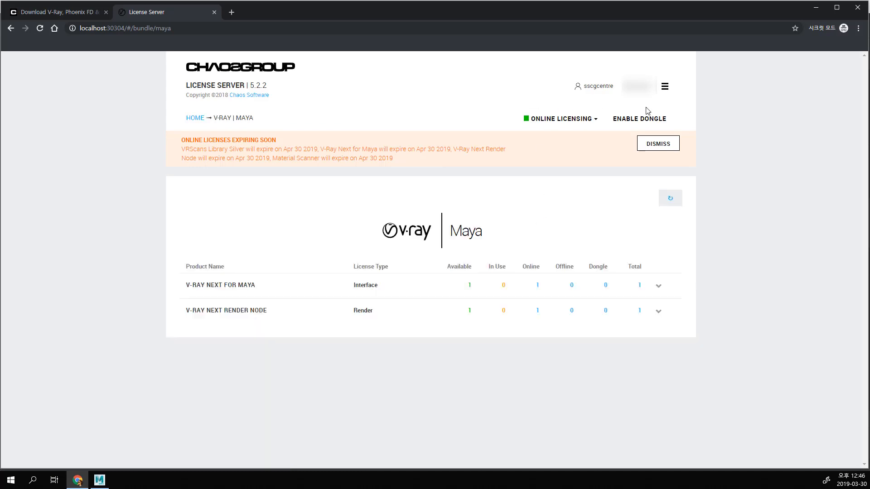
Step: Return to Maya, deselect the sphere, reframe the perspective view, and render the sphere with V-Ray
{"action": "left_click", "coordinate": [816, 8]}
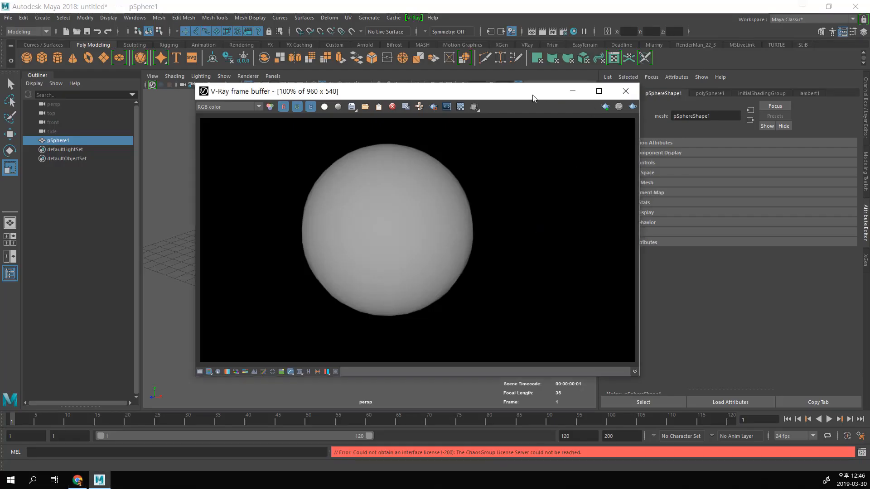
{"action": "left_click_drag", "start_coordinate": [532, 98], "coordinate": [671, 78]}
{"action": "left_click", "coordinate": [761, 71]}
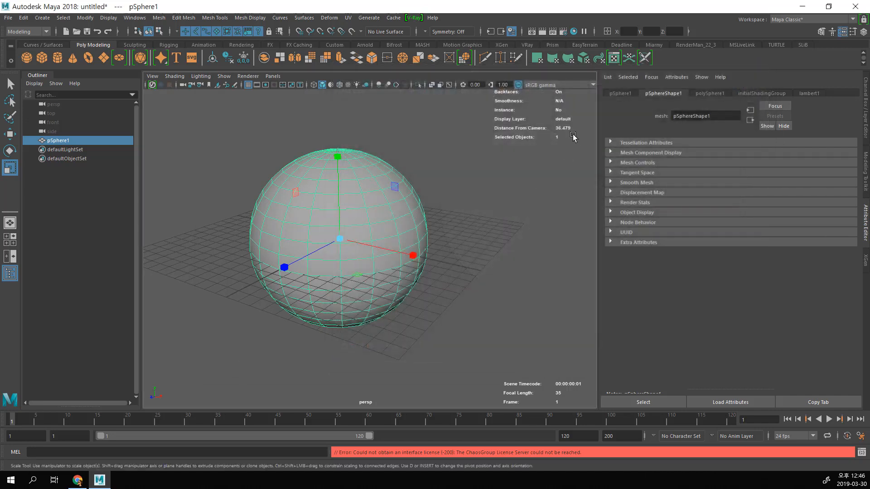
{"action": "left_click", "coordinate": [500, 198]}
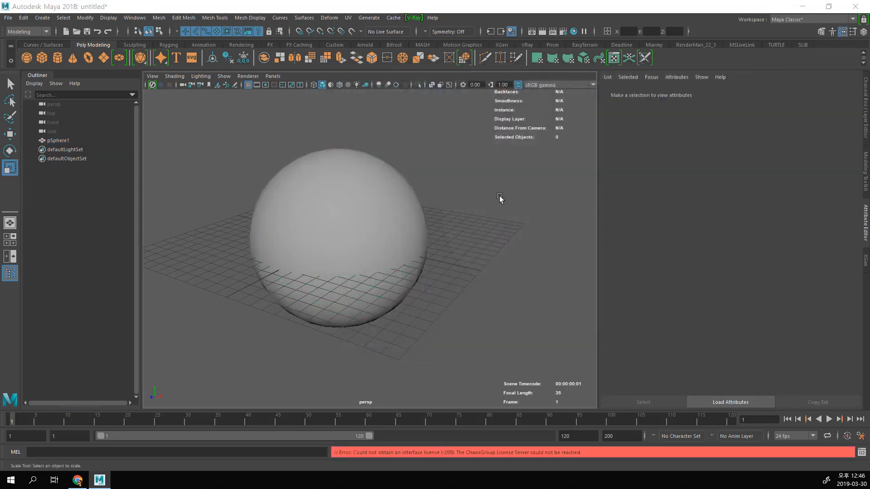
{"action": "left_click_drag", "start_coordinate": [479, 211], "coordinate": [442, 228], "text": "alt"}
{"action": "middle_click_drag", "start_coordinate": [442, 227], "coordinate": [468, 251], "text": "alt"}
{"action": "scroll", "coordinate": [448, 230], "scroll_direction": "up", "scroll_amount": 2}
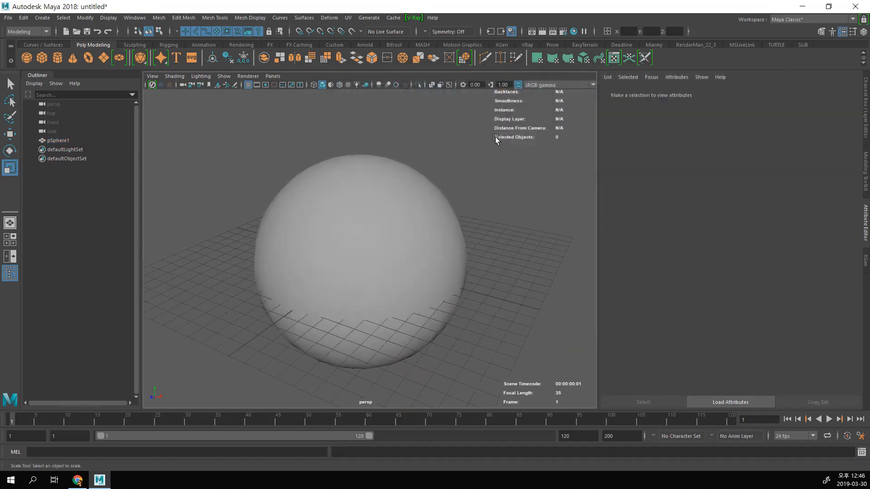
{"action": "left_click", "coordinate": [552, 31]}
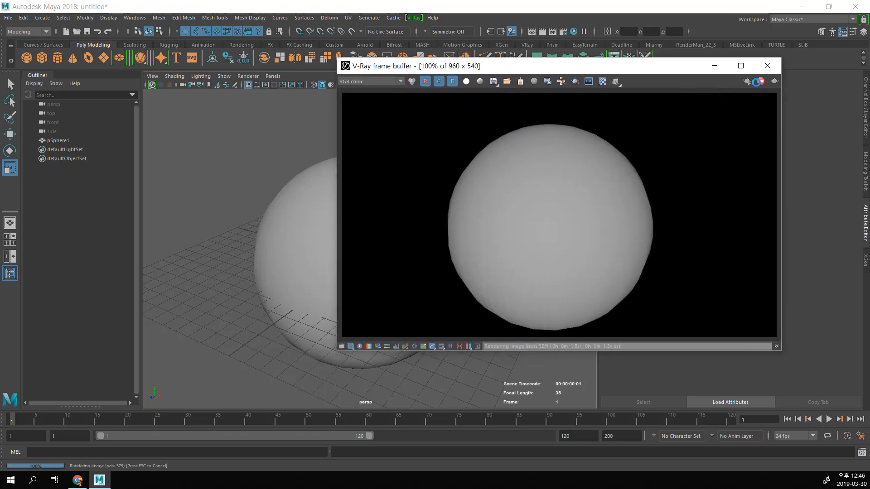
{"action": "left_click_drag", "start_coordinate": [663, 70], "coordinate": [746, 112]}
{"action": "mouse_move", "coordinate": [319, 215]}
{"action": "right_mouse_down", "text": "alt"}
{"action": "mouse_move", "coordinate": [282, 209]}
{"action": "mouse_move", "coordinate": [305, 220]}
{"action": "right_mouse_up", "text": "alt"}
{"action": "middle_click_drag", "start_coordinate": [293, 237], "coordinate": [314, 219], "text": "alt"}
{"action": "mouse_move", "coordinate": [326, 218]}
{"action": "right_mouse_down", "text": "alt"}
{"action": "mouse_move", "coordinate": [301, 213]}
{"action": "mouse_move", "coordinate": [342, 217]}
{"action": "right_mouse_up", "text": "alt"}
{"action": "left_click_drag", "start_coordinate": [766, 108], "coordinate": [539, 102]}
Step: Run an interactive V-Ray render while orbiting and zooming the perspective view to check its updates, and stop the render
{"action": "left_click", "coordinate": [602, 117]}
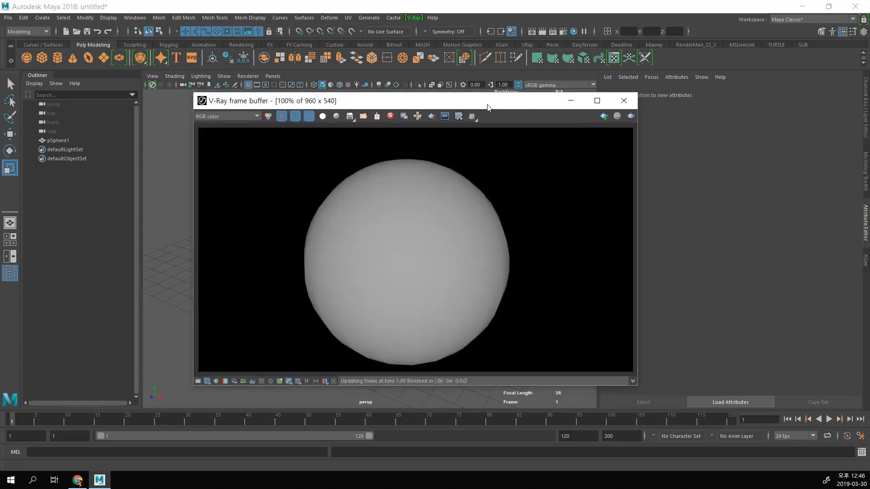
{"action": "left_click_drag", "start_coordinate": [487, 105], "coordinate": [656, 108]}
{"action": "right_click_drag", "start_coordinate": [313, 199], "coordinate": [277, 189], "text": "alt"}
{"action": "middle_click_drag", "start_coordinate": [279, 192], "coordinate": [206, 171], "text": "alt"}
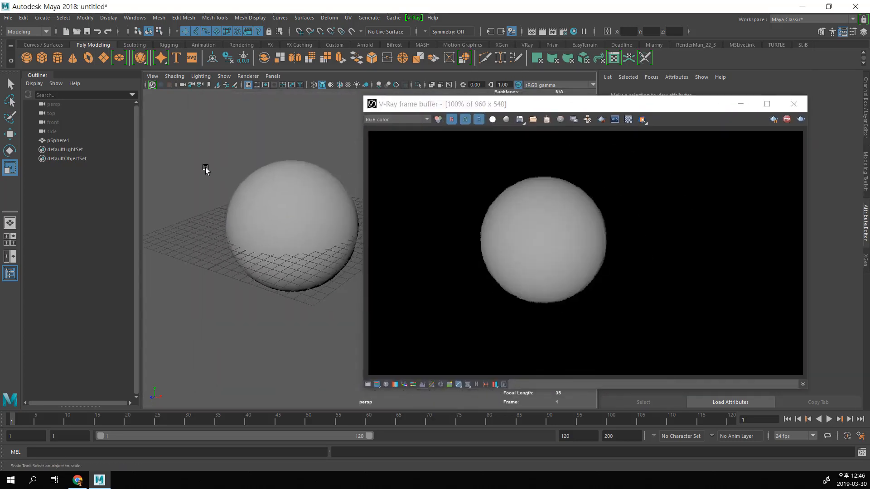
{"action": "right_click_drag", "start_coordinate": [205, 171], "coordinate": [270, 213], "text": "alt"}
{"action": "middle_click_drag", "start_coordinate": [222, 205], "coordinate": [270, 223], "text": "alt"}
{"action": "right_click_drag", "start_coordinate": [271, 224], "coordinate": [292, 229], "text": "alt"}
{"action": "middle_click_drag", "start_coordinate": [278, 230], "coordinate": [316, 255], "text": "alt"}
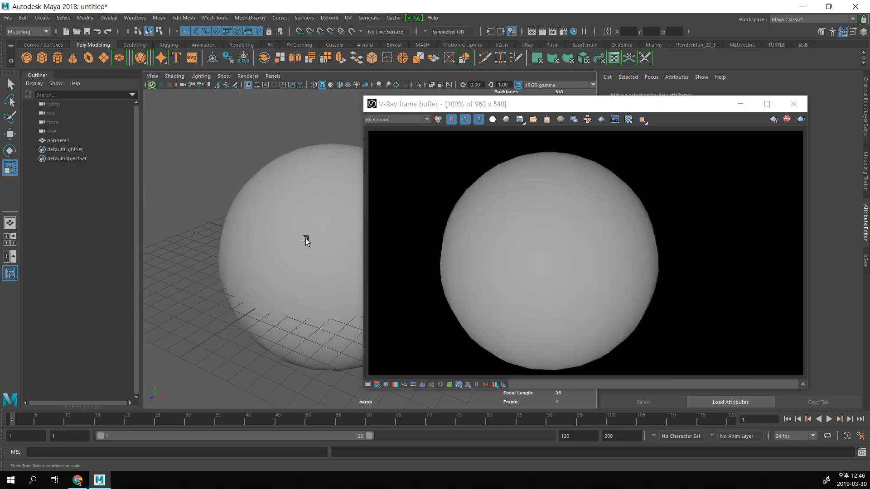
{"action": "left_click", "coordinate": [787, 120]}
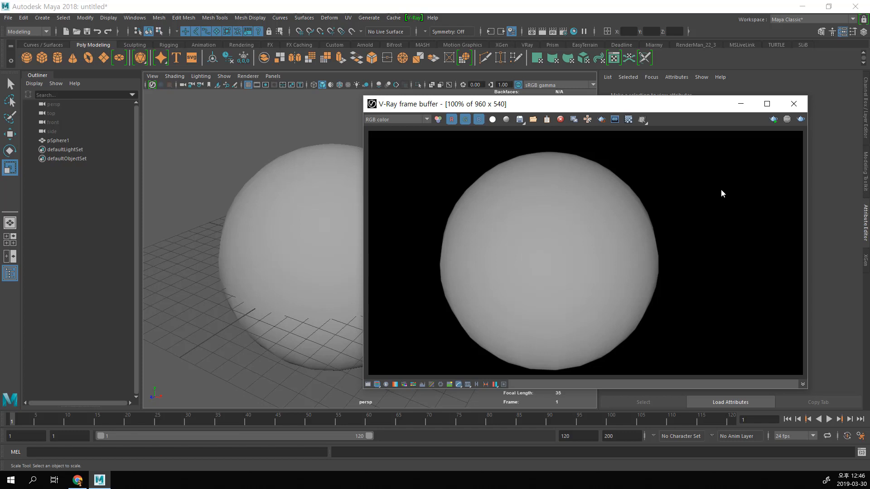
Step: Switch to the license server in Chrome, enable dongle licensing, and review the dongle licensing options
{"action": "left_click", "coordinate": [77, 480]}
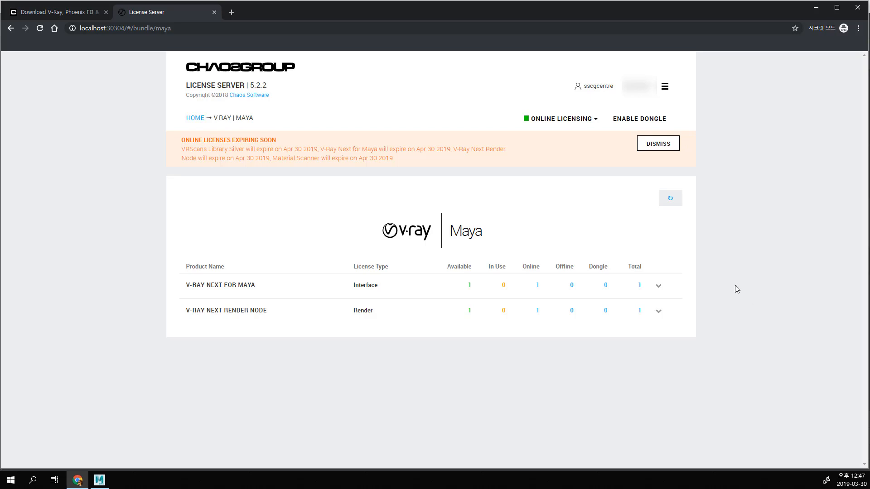
{"action": "left_click", "coordinate": [560, 119]}
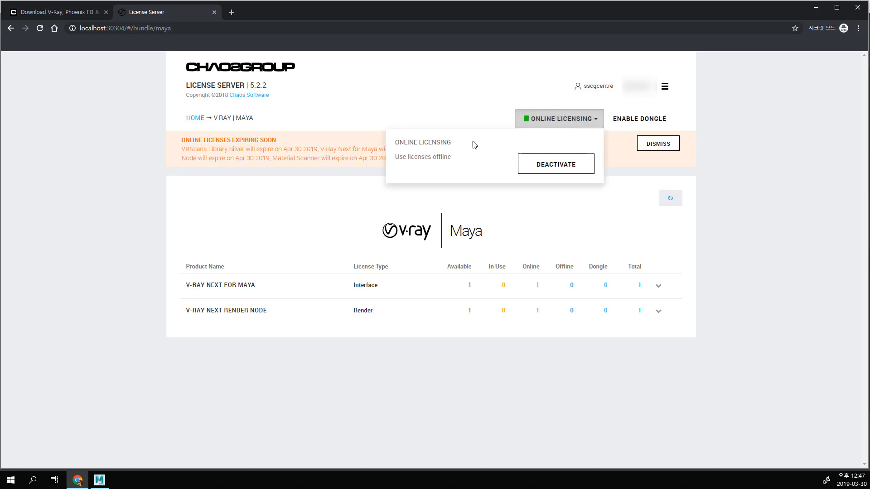
{"action": "left_click", "coordinate": [655, 119]}
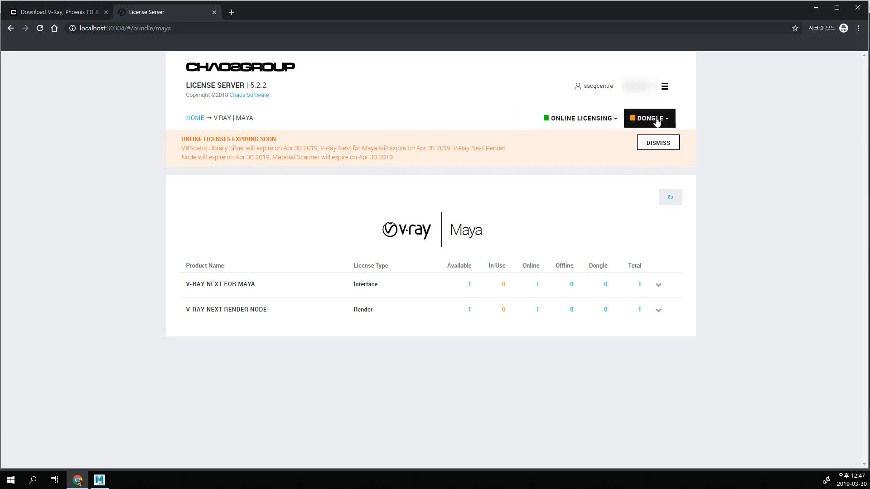
{"action": "left_click", "coordinate": [658, 121]}
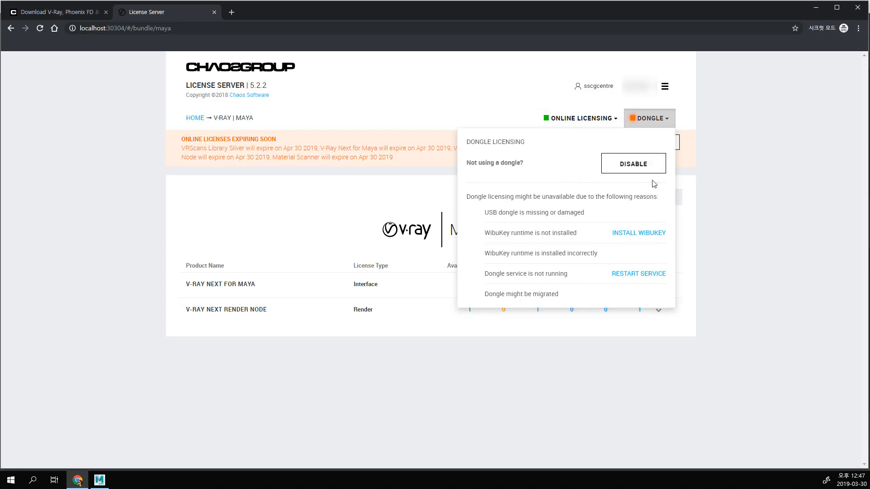
{"action": "left_click", "coordinate": [773, 174]}
Step: Start borrowing licenses for offline use, set one machine each for V-Ray Render Node Next and V-Ray Maya Next, and preview the licenses
{"action": "left_click", "coordinate": [610, 119]}
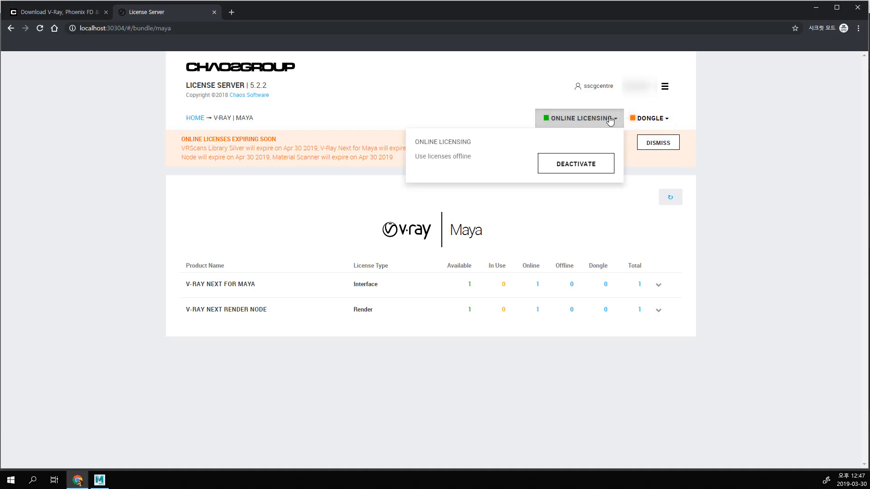
{"action": "left_click", "coordinate": [444, 159]}
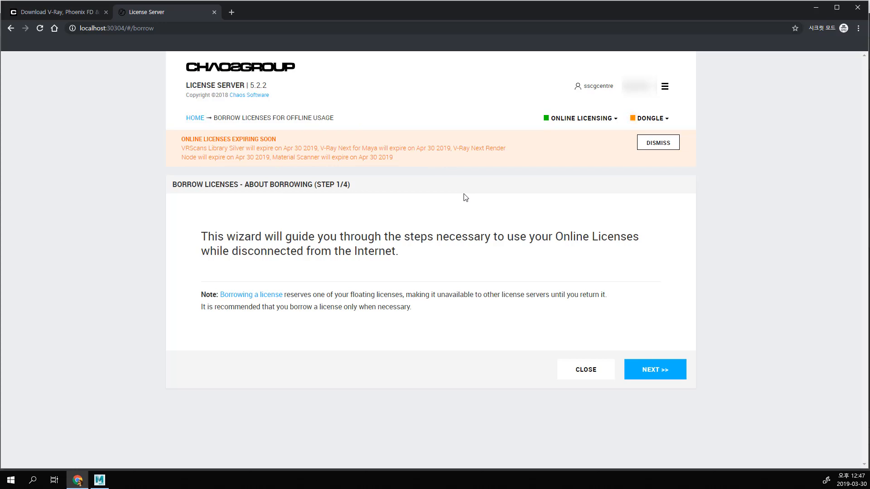
{"action": "left_click", "coordinate": [673, 374]}
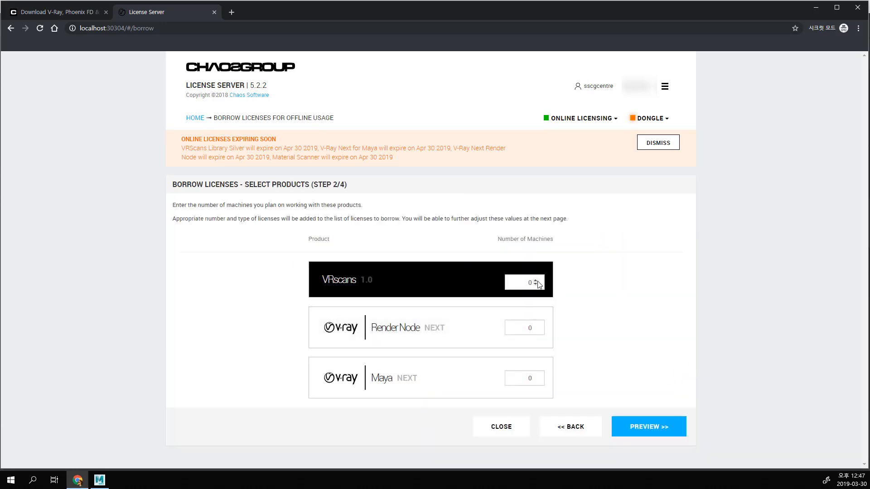
{"action": "left_click", "coordinate": [535, 325]}
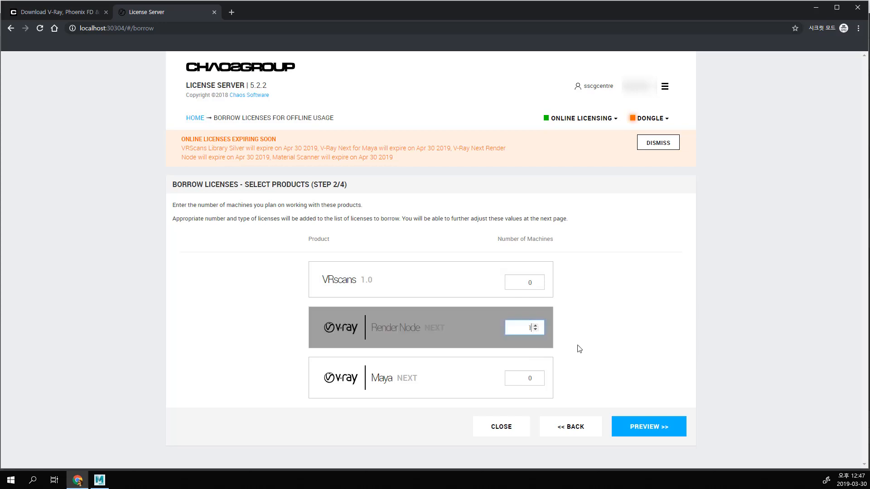
{"action": "left_click", "coordinate": [535, 375]}
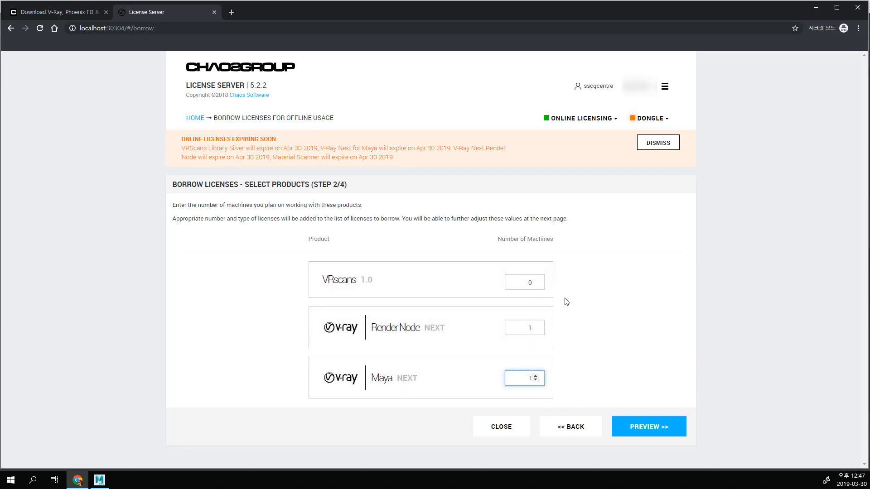
{"action": "left_click", "coordinate": [662, 430]}
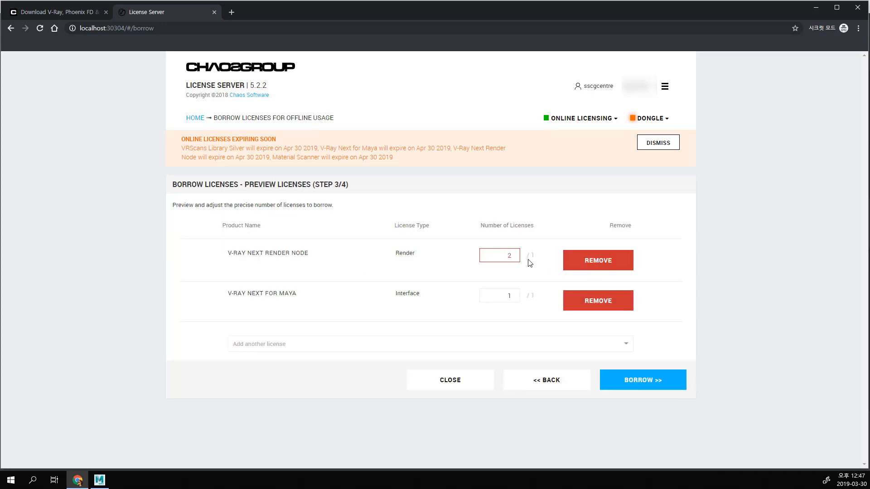
Step: Set the number of V-Ray Next Render Node licenses to 1 and borrow the listed licenses
{"action": "double_click", "coordinate": [512, 257]}
{"action": "left_click", "coordinate": [514, 258]}
{"action": "left_click", "coordinate": [657, 389]}
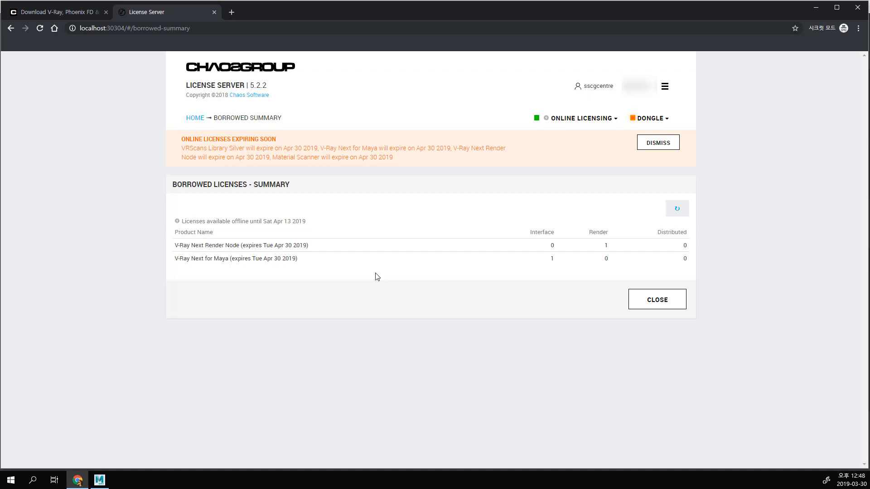
Step: Open the online licensing details and examine how long the borrowed licenses stay available offline
{"action": "left_click", "coordinate": [605, 123]}
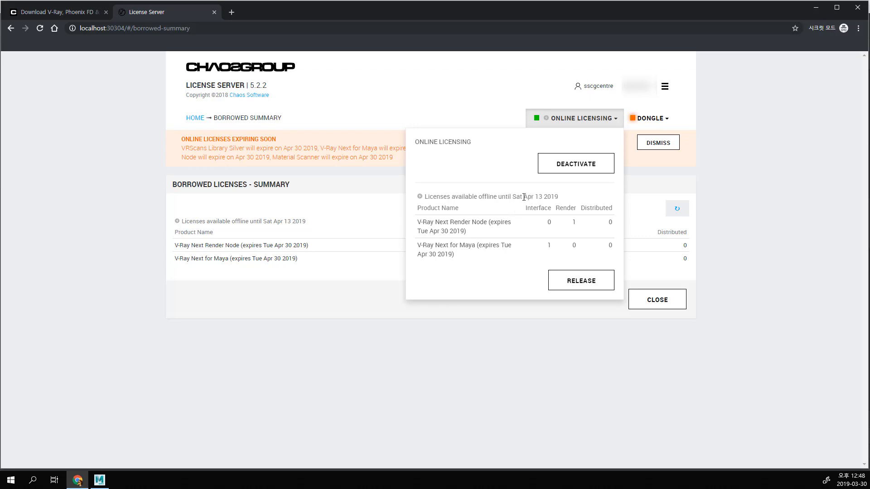
{"action": "left_click_drag", "start_coordinate": [524, 197], "coordinate": [543, 197]}
{"action": "left_click", "coordinate": [586, 280]}
{"action": "left_click_drag", "start_coordinate": [565, 199], "coordinate": [426, 203]}
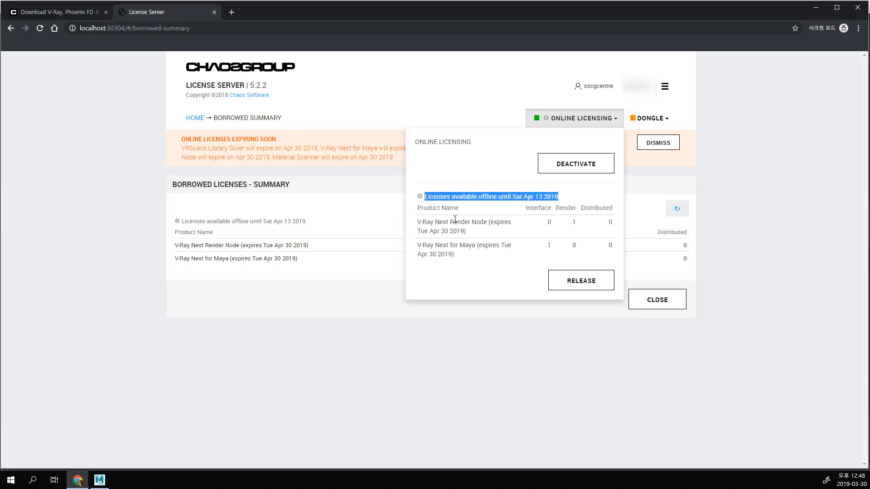
Step: Release the borrowed licenses, confirm the release, and check the online licensing options again
{"action": "left_click", "coordinate": [581, 284]}
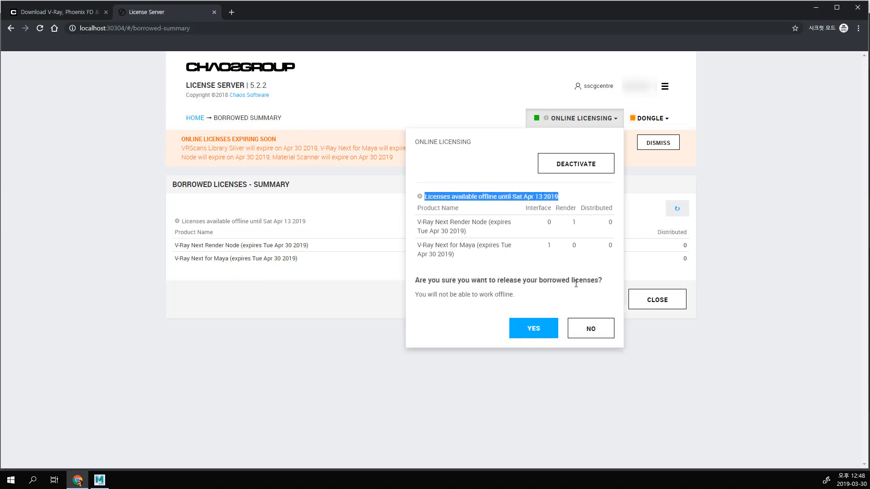
{"action": "left_click", "coordinate": [542, 328]}
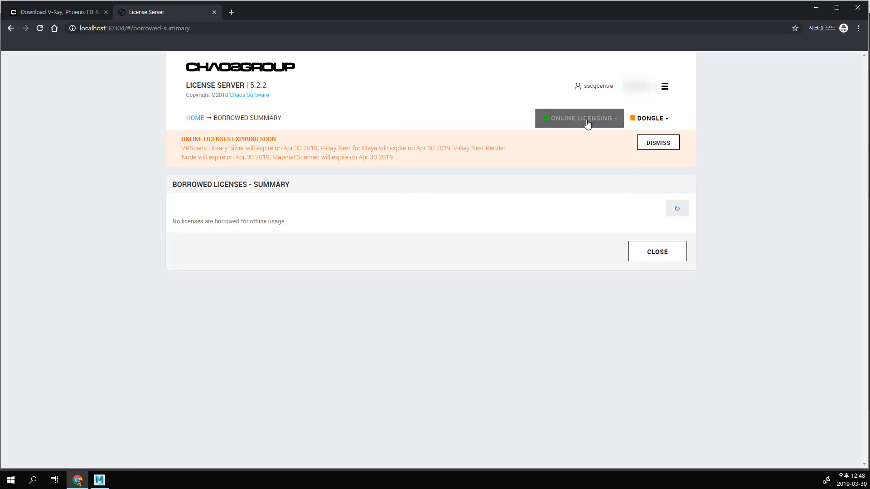
{"action": "left_click", "coordinate": [588, 124]}
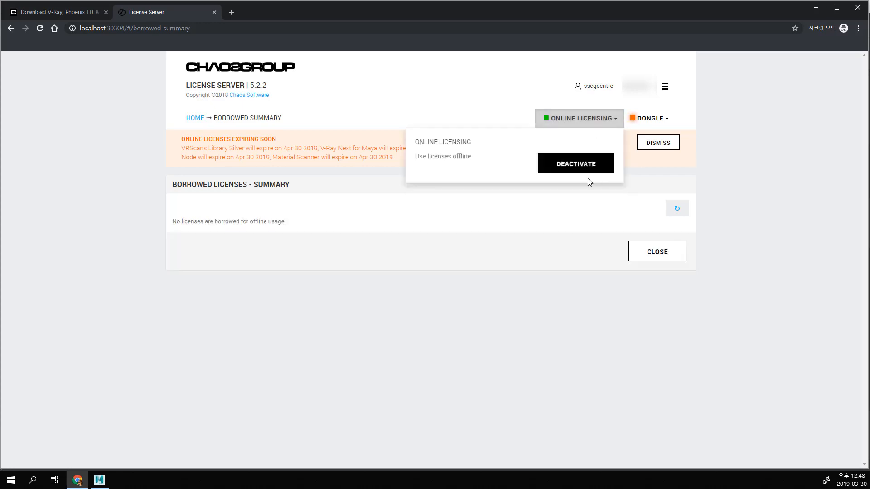
{"action": "left_click", "coordinate": [578, 225]}
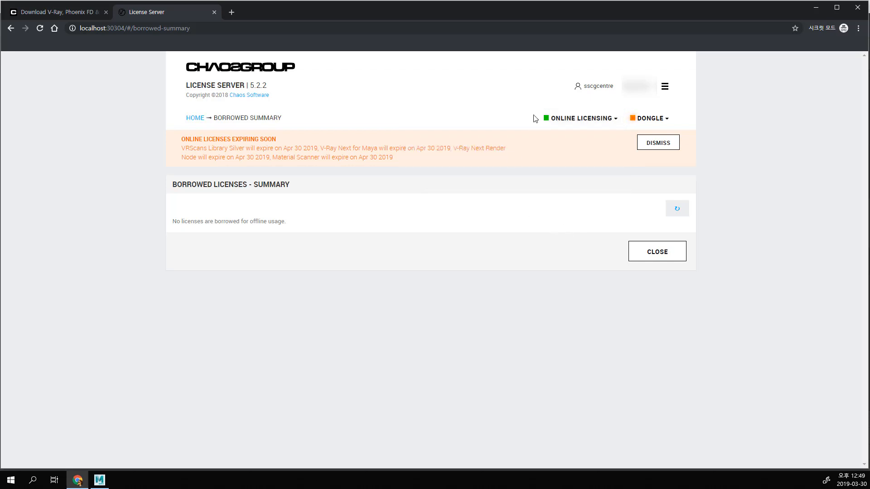
Step: Switch to Maya, close the V-Ray frame buffer and start a new empty scene in place of the sphere scene
{"action": "left_click", "coordinate": [814, 10]}
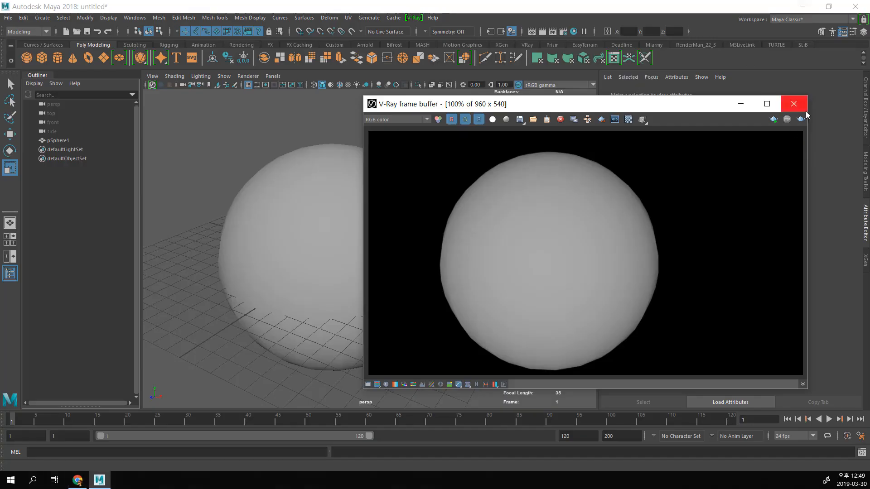
{"action": "left_click", "coordinate": [795, 101]}
{"action": "left_click", "coordinate": [6, 18]}
{"action": "left_click", "coordinate": [7, 18]}
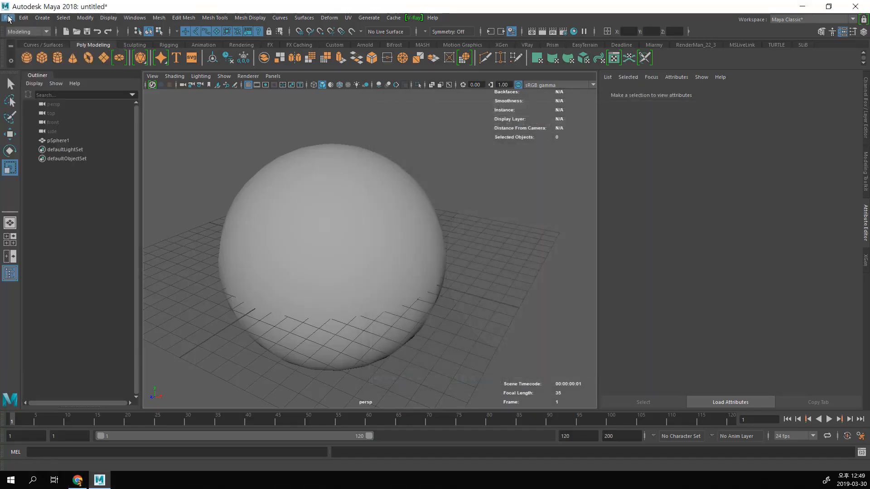
{"action": "left_click", "coordinate": [9, 18]}
{"action": "left_click", "coordinate": [20, 35]}
{"action": "left_click", "coordinate": [426, 244]}
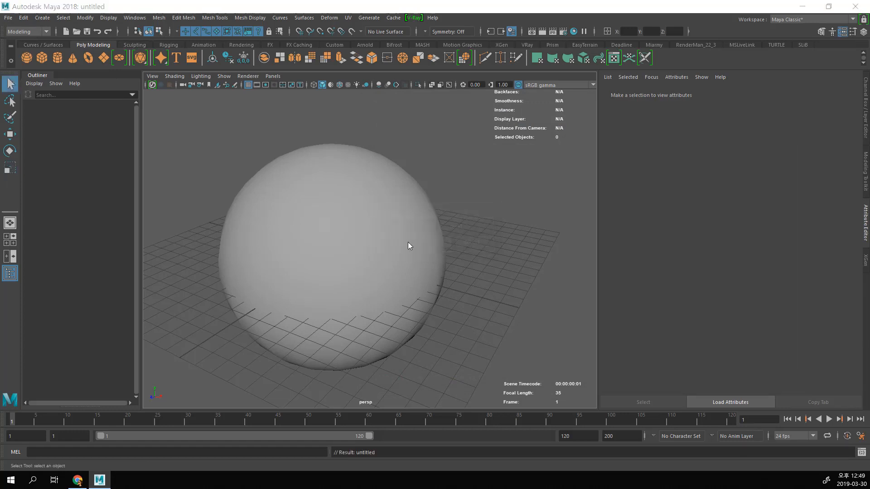
Step: Show the VRay shelf and float the V-Ray command list as a separate window over the perspective view
{"action": "left_click", "coordinate": [527, 45]}
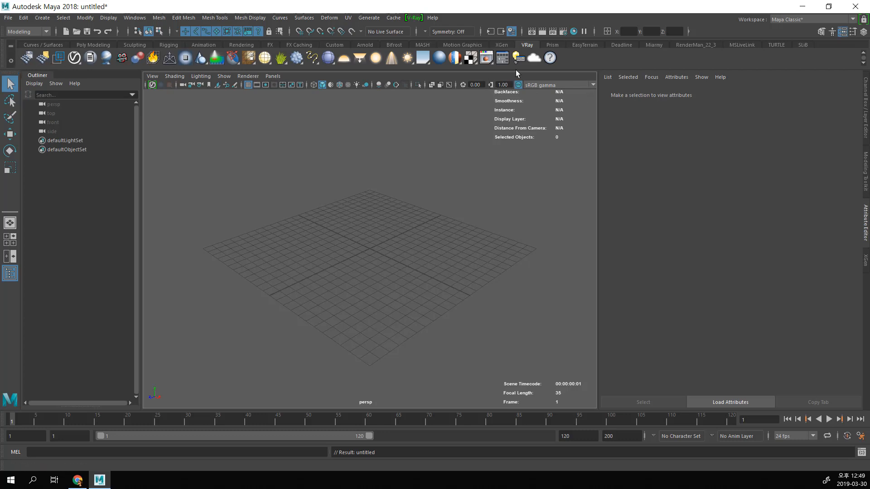
{"action": "left_click", "coordinate": [411, 21]}
{"action": "left_click", "coordinate": [418, 22]}
{"action": "left_click_drag", "start_coordinate": [438, 25], "coordinate": [471, 104]}
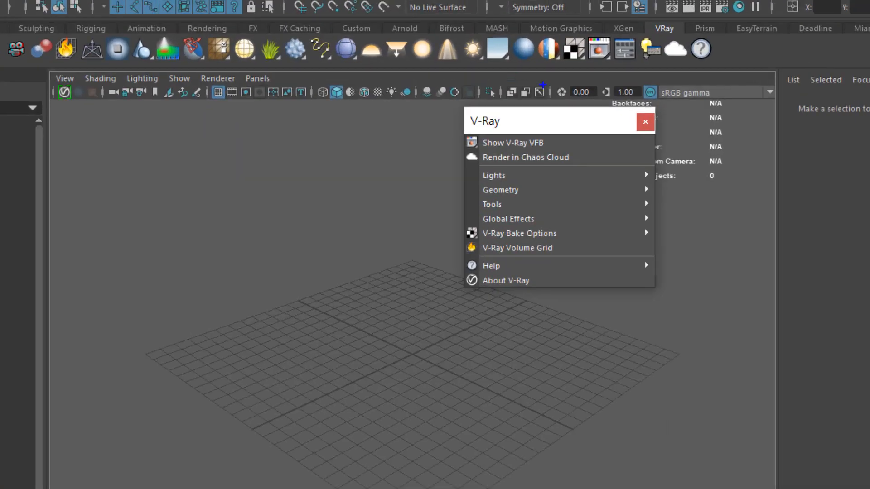
{"action": "mouse_move", "coordinate": [16, 70]}
{"action": "left_mouse_down"}
{"action": "mouse_move", "coordinate": [745, 81]}
{"action": "mouse_move", "coordinate": [309, 34]}
{"action": "left_mouse_up"}
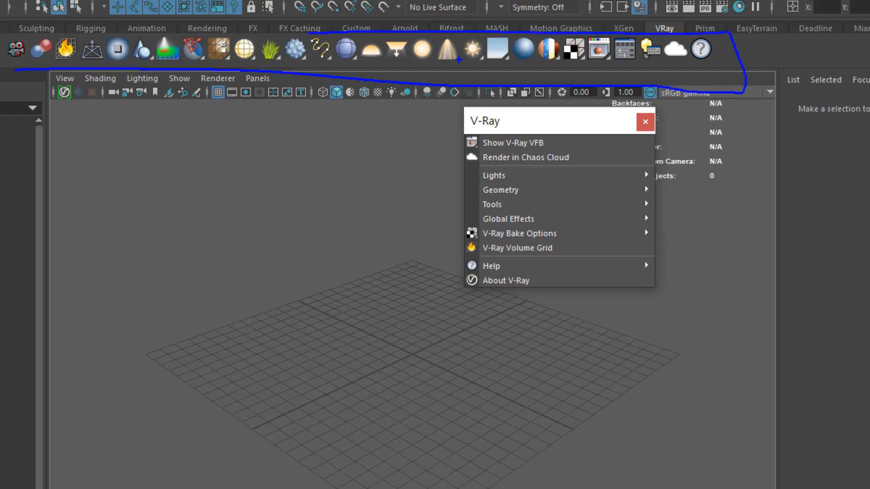
{"action": "mouse_move", "coordinate": [493, 65]}
{"action": "left_mouse_down"}
{"action": "mouse_move", "coordinate": [490, 96]}
{"action": "mouse_move", "coordinate": [511, 97]}
{"action": "mouse_move", "coordinate": [487, 82]}
{"action": "mouse_move", "coordinate": [499, 98]}
{"action": "left_mouse_up"}
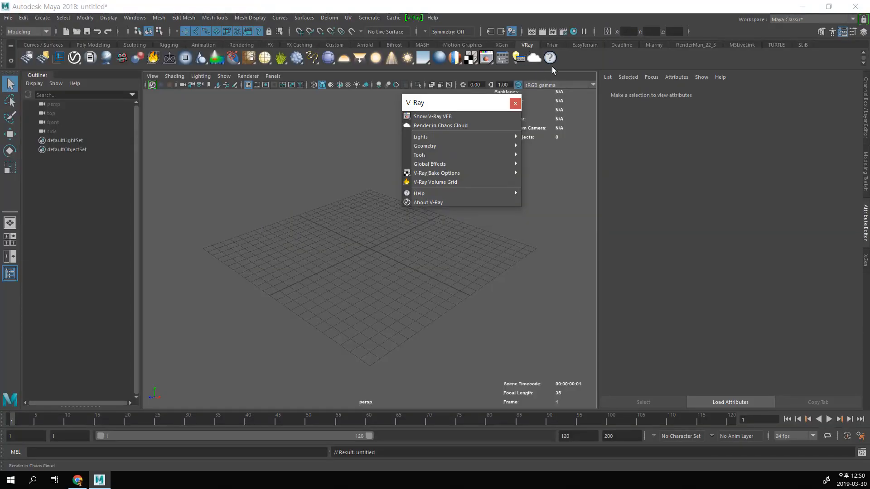
{"action": "left_click_drag", "start_coordinate": [477, 100], "coordinate": [518, 83]}
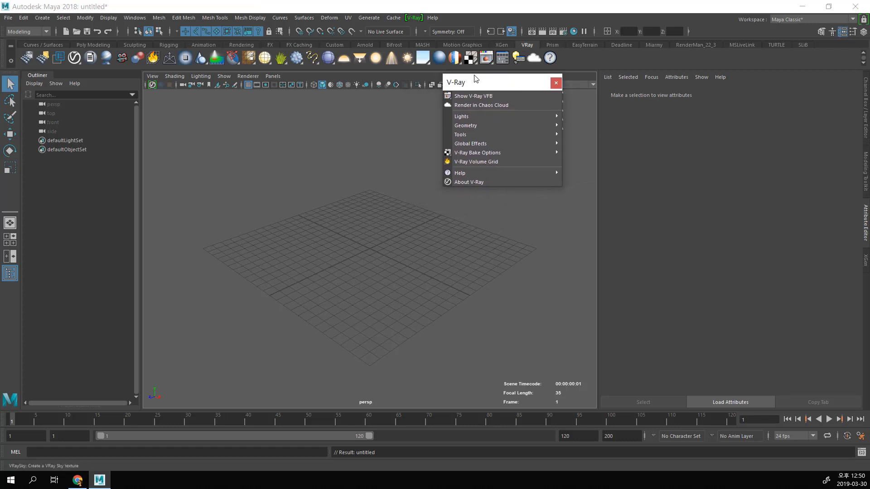
{"action": "mouse_move", "coordinate": [534, 115]}
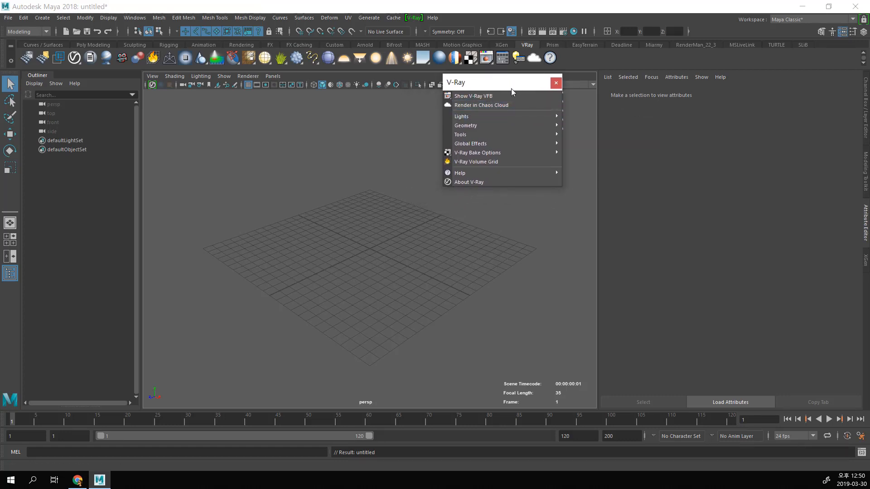
{"action": "left_click_drag", "start_coordinate": [511, 88], "coordinate": [509, 94]}
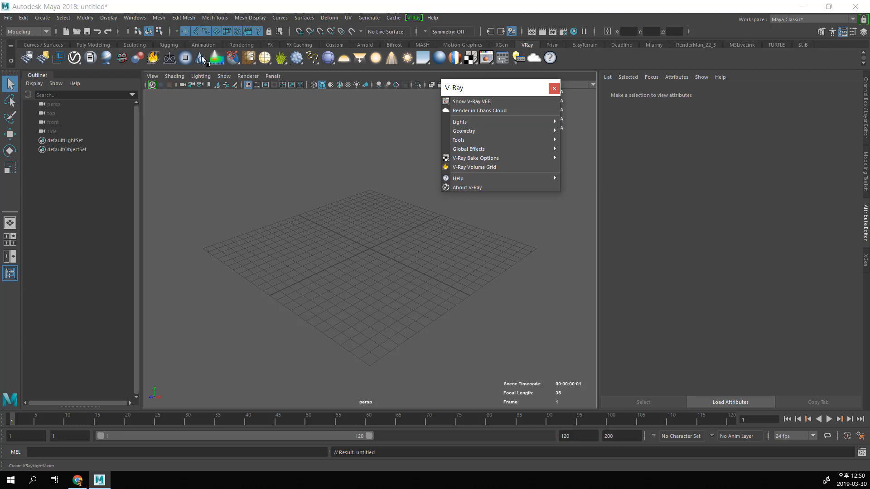
Step: Float the list of creatable lights as its own window and place it beside the floating V-Ray command list
{"action": "left_click", "coordinate": [43, 18]}
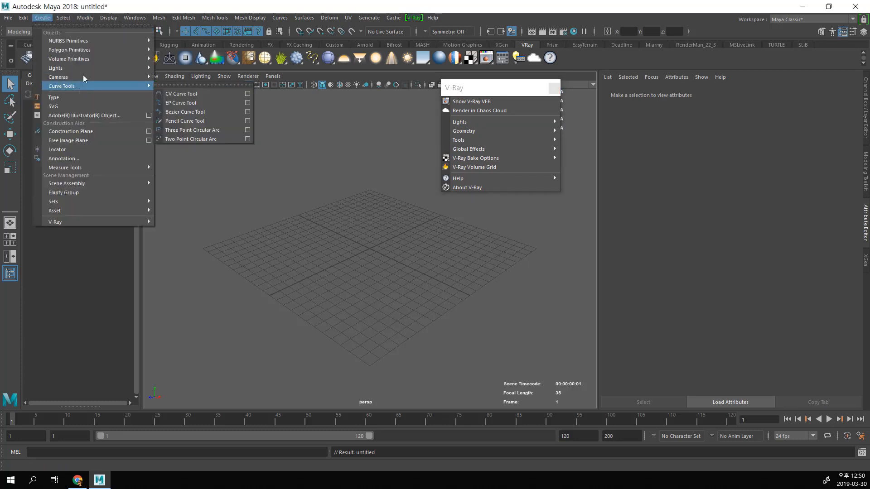
{"action": "mouse_move", "coordinate": [85, 68]}
{"action": "left_click", "coordinate": [164, 70]}
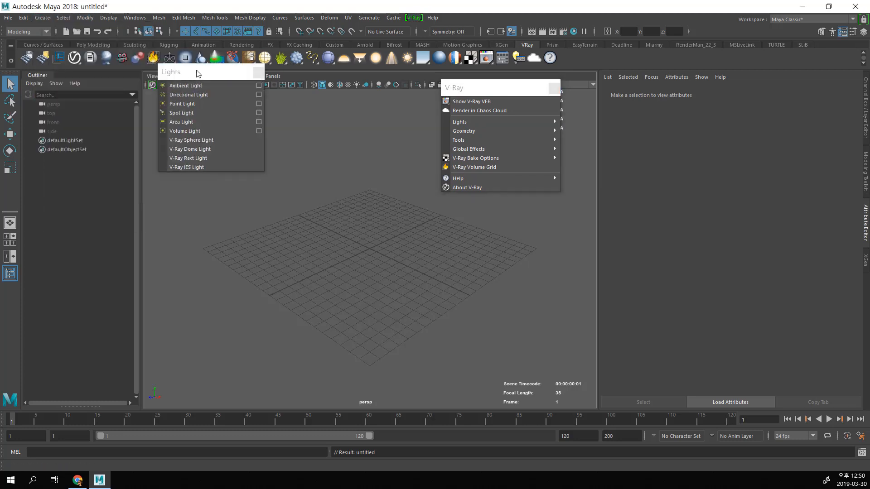
{"action": "left_click_drag", "start_coordinate": [198, 72], "coordinate": [366, 91]}
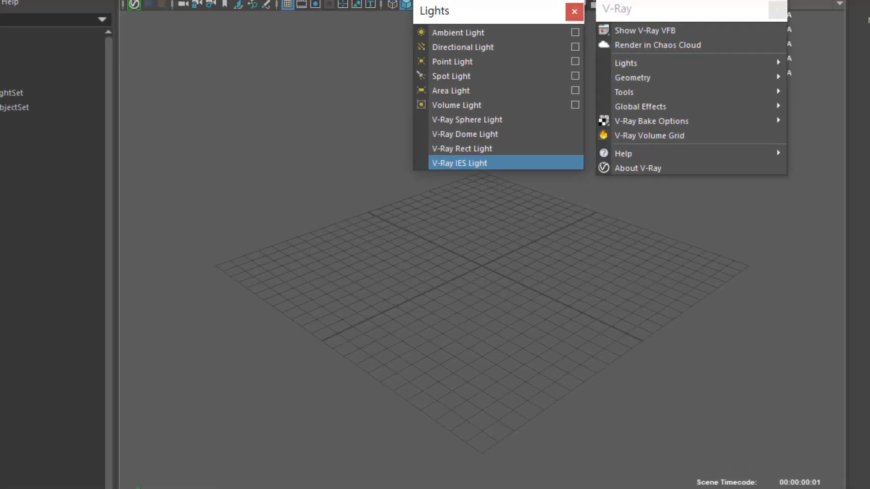
Step: Examine the V-Ray Sphere, Dome, Rect and IES lights in comparison with the standard Maya lights
{"action": "left_click", "coordinate": [471, 105]}
{"action": "mouse_move", "coordinate": [417, 109]}
{"action": "left_mouse_down"}
{"action": "mouse_move", "coordinate": [419, 147]}
{"action": "mouse_move", "coordinate": [549, 180]}
{"action": "mouse_move", "coordinate": [485, 95]}
{"action": "mouse_move", "coordinate": [406, 115]}
{"action": "left_mouse_up"}
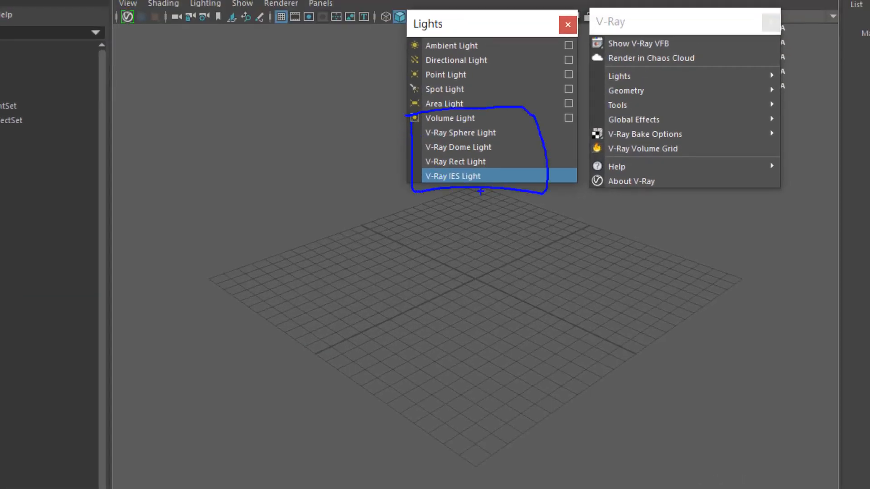
{"action": "mouse_move", "coordinate": [476, 192]}
{"action": "left_mouse_down"}
{"action": "mouse_move", "coordinate": [525, 144]}
{"action": "mouse_move", "coordinate": [479, 185]}
{"action": "left_mouse_up"}
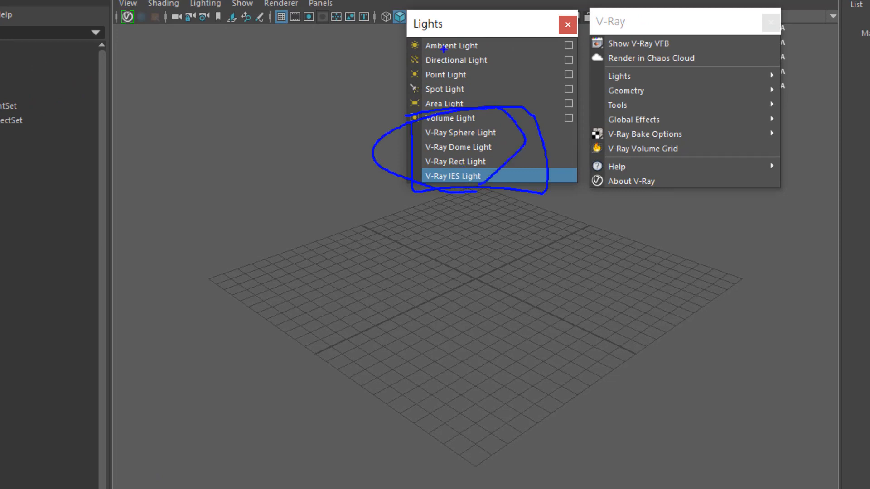
{"action": "left_click_drag", "start_coordinate": [422, 52], "coordinate": [486, 52]}
{"action": "mouse_move", "coordinate": [426, 71]}
{"action": "left_mouse_down"}
{"action": "mouse_move", "coordinate": [488, 66]}
{"action": "mouse_move", "coordinate": [467, 75]}
{"action": "left_mouse_up"}
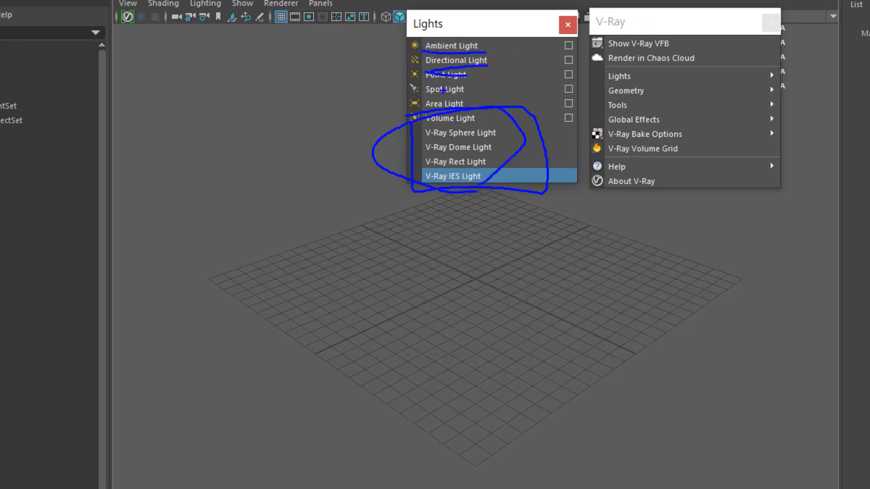
{"action": "mouse_move", "coordinate": [409, 96]}
{"action": "left_mouse_down"}
{"action": "mouse_move", "coordinate": [451, 96]}
{"action": "mouse_move", "coordinate": [396, 110]}
{"action": "mouse_move", "coordinate": [493, 127]}
{"action": "mouse_move", "coordinate": [394, 108]}
{"action": "left_mouse_up"}
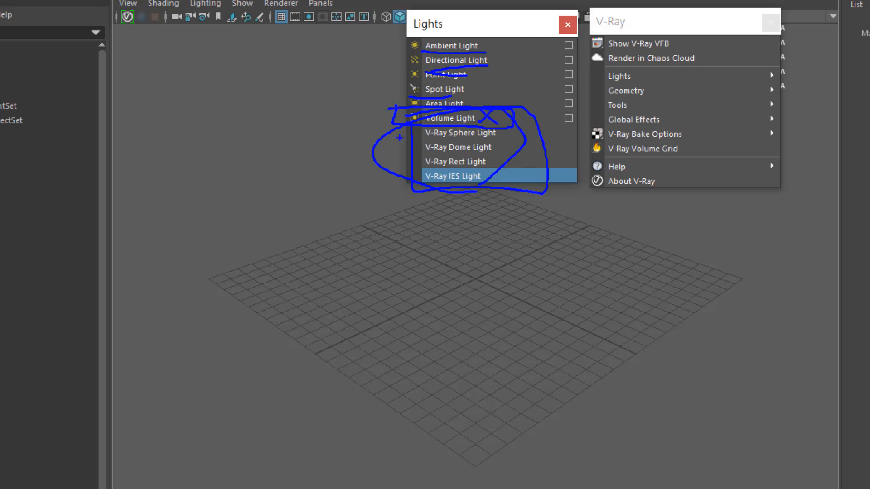
{"action": "mouse_move", "coordinate": [413, 127]}
{"action": "left_mouse_down"}
{"action": "mouse_move", "coordinate": [409, 179]}
{"action": "mouse_move", "coordinate": [514, 192]}
{"action": "left_mouse_up"}
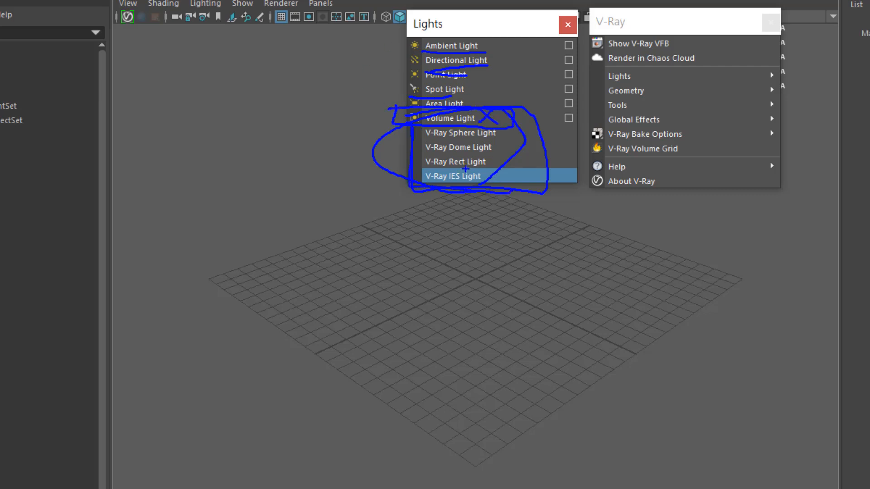
{"action": "mouse_move", "coordinate": [396, 108]}
{"action": "left_mouse_down"}
{"action": "mouse_move", "coordinate": [426, 153]}
{"action": "mouse_move", "coordinate": [415, 161]}
{"action": "mouse_move", "coordinate": [493, 173]}
{"action": "mouse_move", "coordinate": [423, 150]}
{"action": "mouse_move", "coordinate": [493, 168]}
{"action": "mouse_move", "coordinate": [432, 148]}
{"action": "left_mouse_up"}
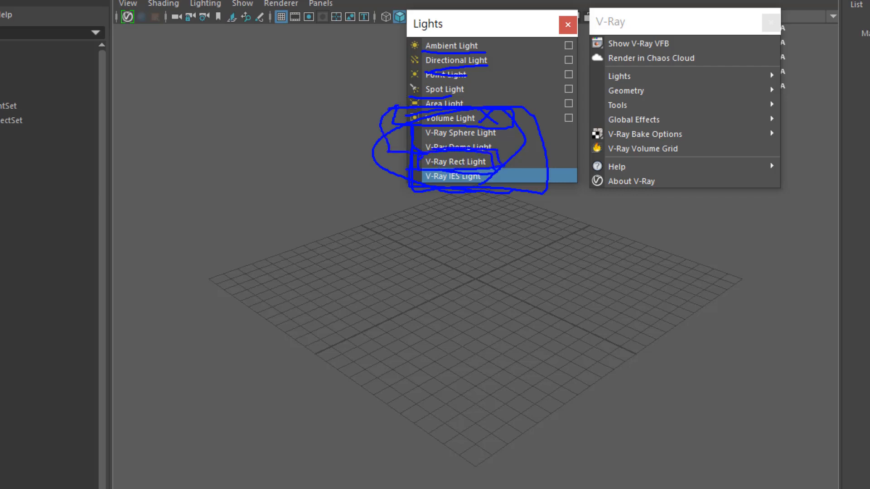
{"action": "mouse_move", "coordinate": [398, 78]}
{"action": "left_mouse_down"}
{"action": "mouse_move", "coordinate": [402, 98]}
{"action": "mouse_move", "coordinate": [489, 79]}
{"action": "mouse_move", "coordinate": [404, 89]}
{"action": "mouse_move", "coordinate": [388, 148]}
{"action": "mouse_move", "coordinate": [382, 133]}
{"action": "left_mouse_up"}
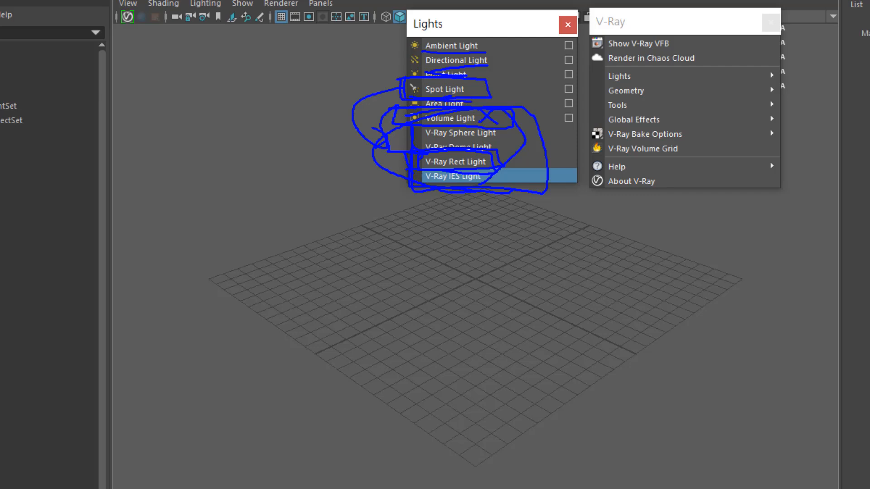
{"action": "mouse_move", "coordinate": [482, 81]}
{"action": "left_mouse_down"}
{"action": "mouse_move", "coordinate": [405, 80]}
{"action": "mouse_move", "coordinate": [372, 168]}
{"action": "mouse_move", "coordinate": [376, 194]}
{"action": "left_mouse_up"}
{"action": "key", "text": "Escape"}
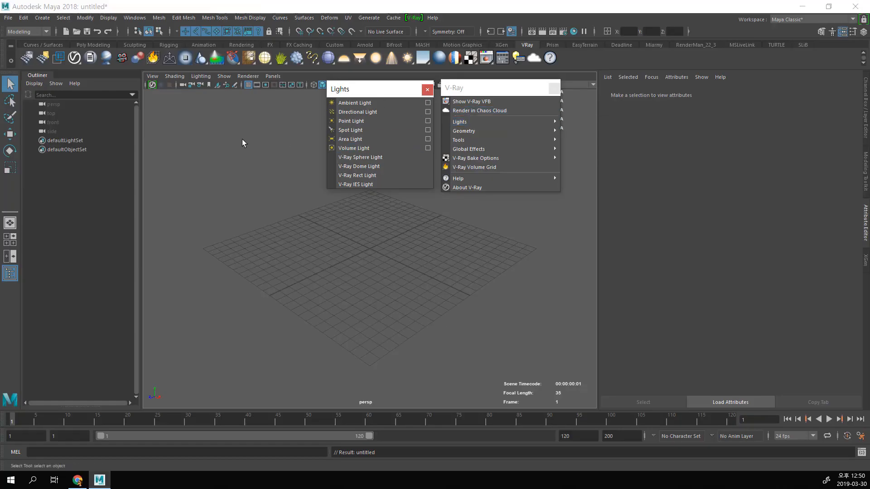
Step: Float the list of V-Ray object creation commands as a separate window beside the Lights list
{"action": "left_click_drag", "start_coordinate": [465, 88], "coordinate": [466, 86]}
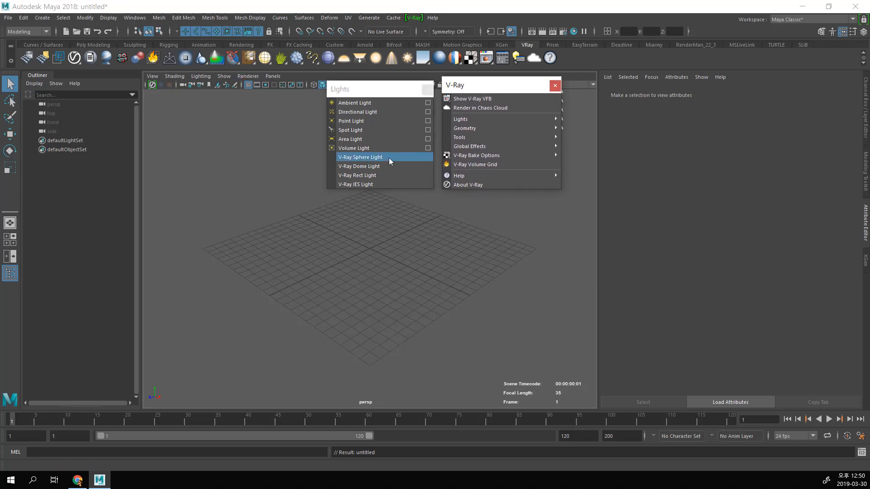
{"action": "left_click", "coordinate": [42, 17]}
{"action": "mouse_move", "coordinate": [103, 220]}
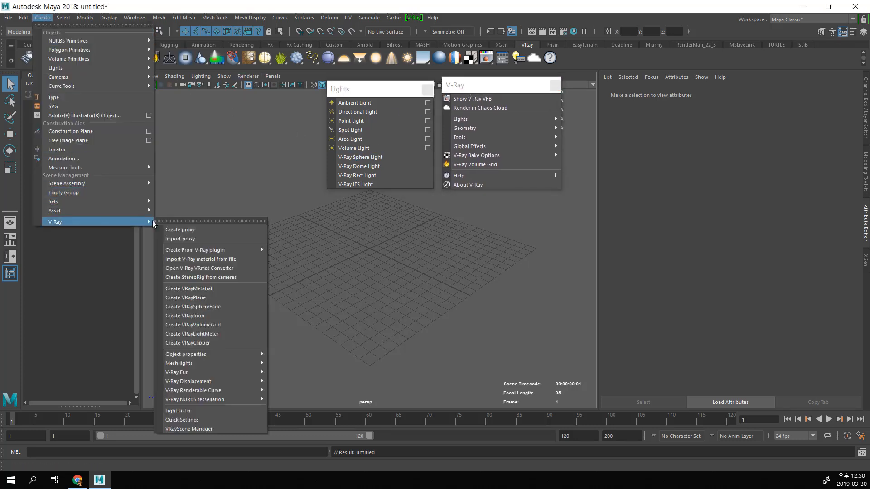
{"action": "left_click", "coordinate": [182, 222]}
{"action": "left_click_drag", "start_coordinate": [198, 229], "coordinate": [227, 90]}
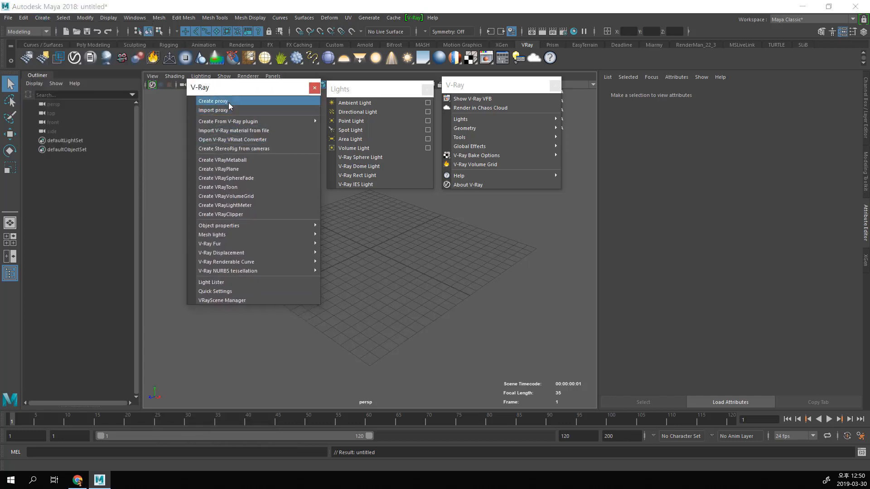
Step: Examine the BRDF material plugins available under Create From V-Ray plugin, and close the plugin windows without creating a node
{"action": "mouse_move", "coordinate": [239, 122]}
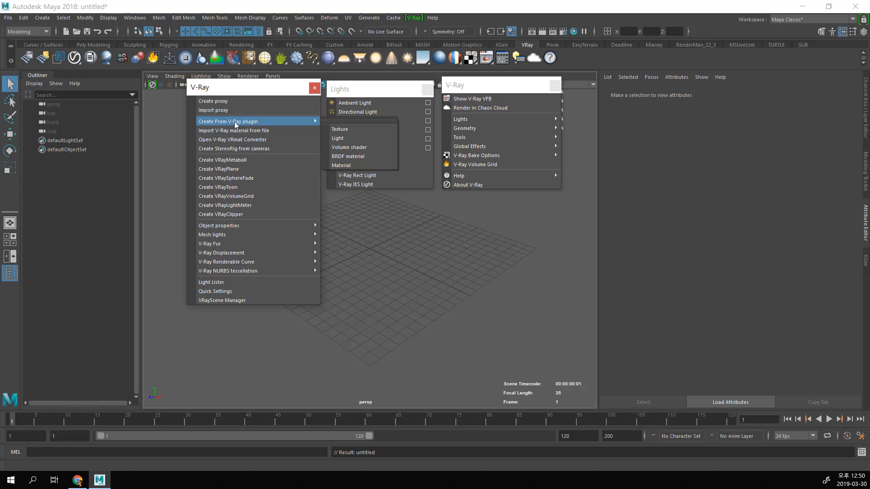
{"action": "left_click", "coordinate": [348, 121]}
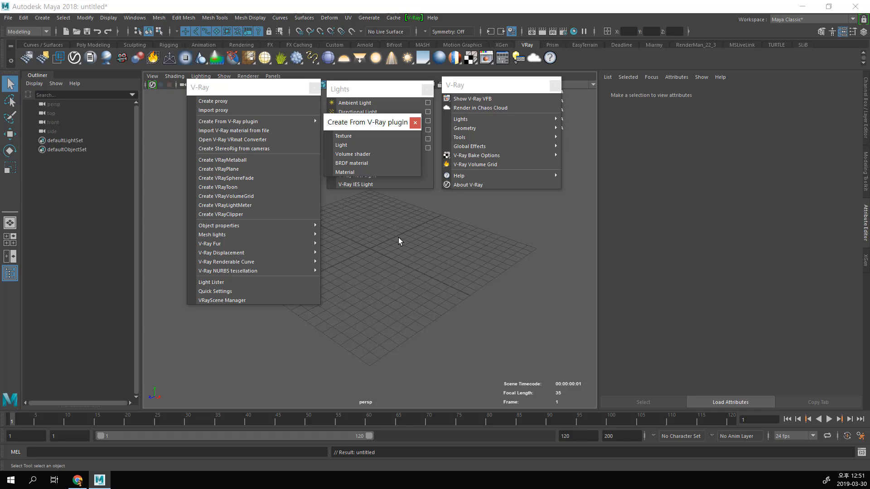
{"action": "left_click", "coordinate": [356, 163]}
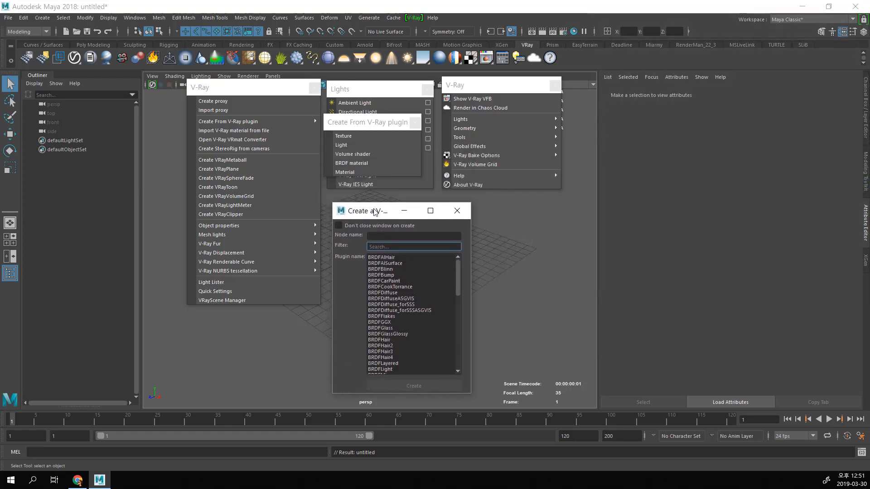
{"action": "scroll", "coordinate": [415, 302], "scroll_direction": "up", "scroll_amount": 5}
{"action": "left_click", "coordinate": [456, 214]}
{"action": "left_click_drag", "start_coordinate": [357, 122], "coordinate": [362, 218]}
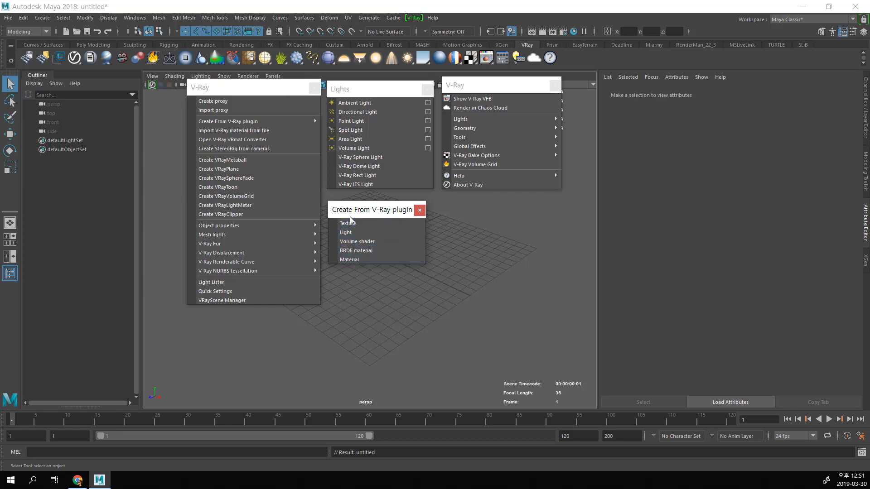
{"action": "mouse_move", "coordinate": [369, 208]}
{"action": "left_mouse_down"}
{"action": "mouse_move", "coordinate": [365, 216]}
{"action": "mouse_move", "coordinate": [370, 209]}
{"action": "left_mouse_up"}
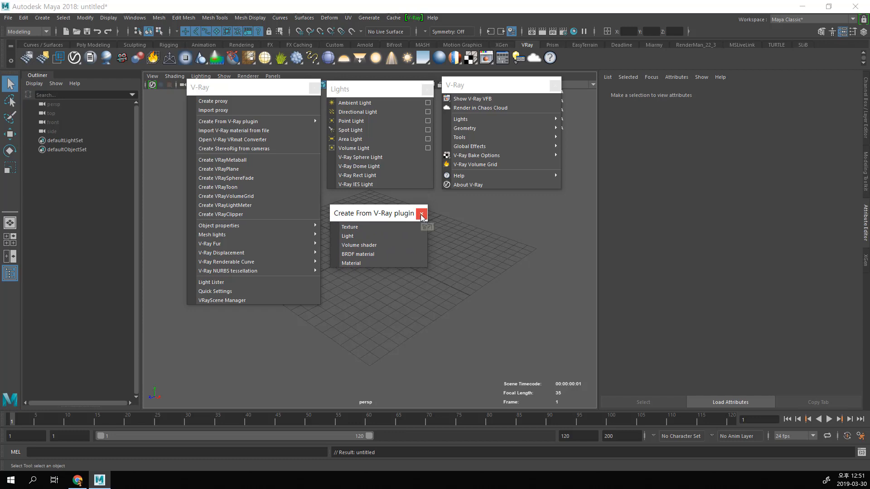
{"action": "left_click", "coordinate": [422, 215]}
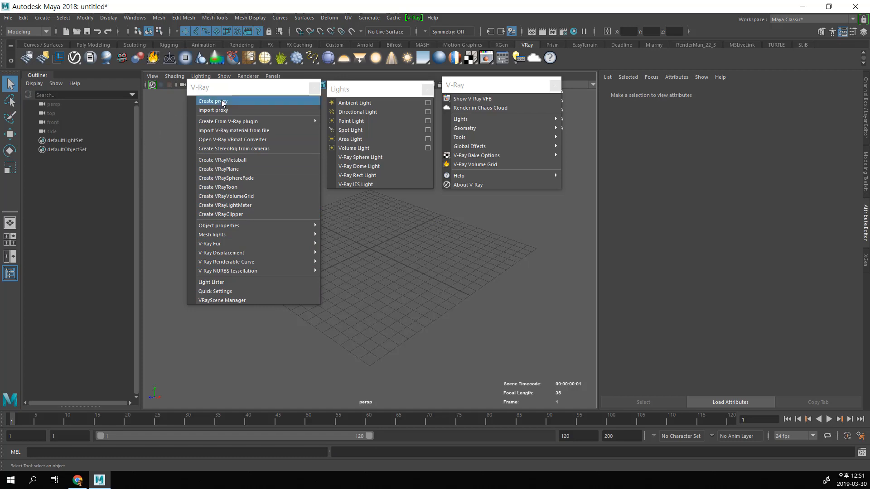
Step: Float the list of Rendering Editors as a separate window over the V-Ray command lists
{"action": "left_click", "coordinate": [35, 32]}
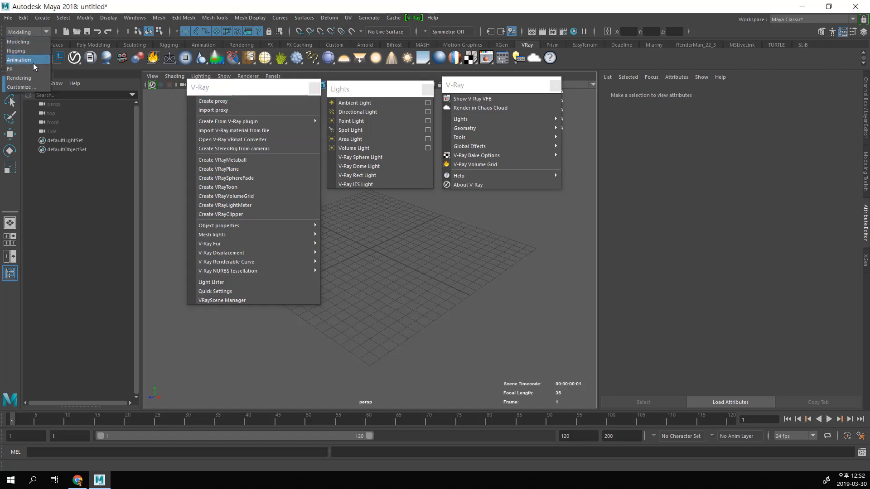
{"action": "left_click", "coordinate": [135, 17]}
{"action": "mouse_move", "coordinate": [158, 62]}
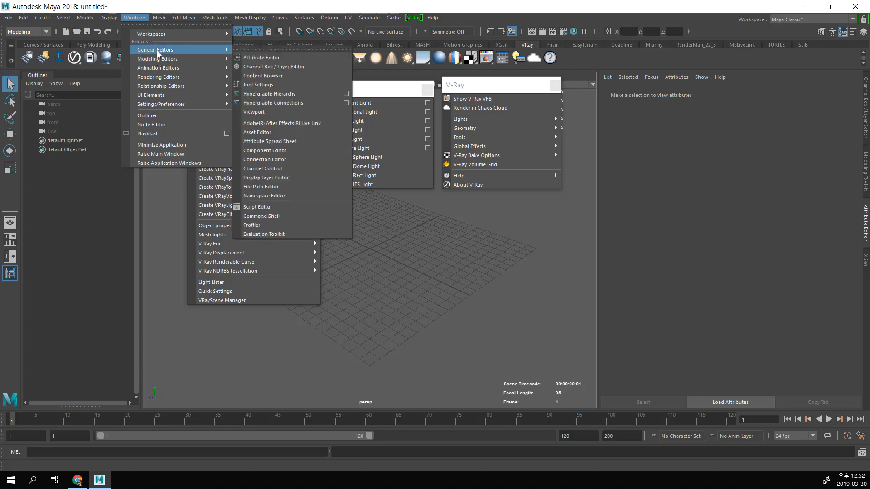
{"action": "mouse_move", "coordinate": [175, 80]}
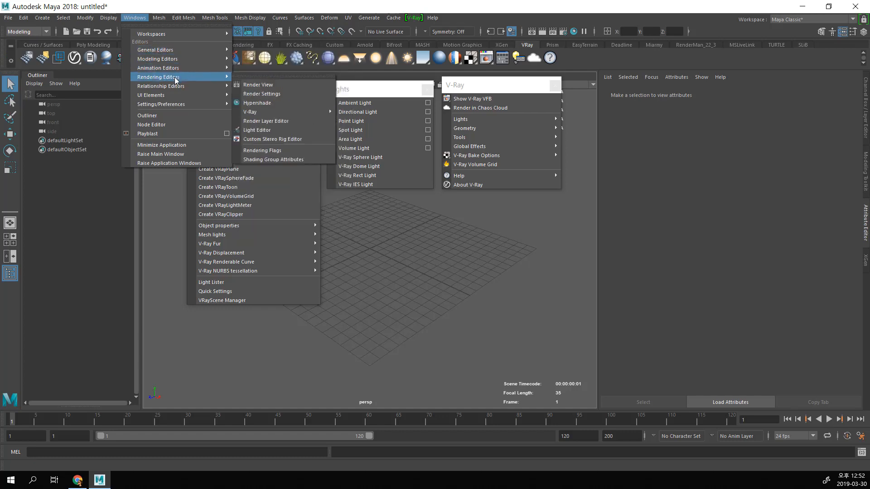
{"action": "left_click", "coordinate": [235, 77]}
Step: Examine the V-Ray Render Swatches option under Rendering Editors in its own floating window, and close both windows
{"action": "mouse_move", "coordinate": [280, 122]}
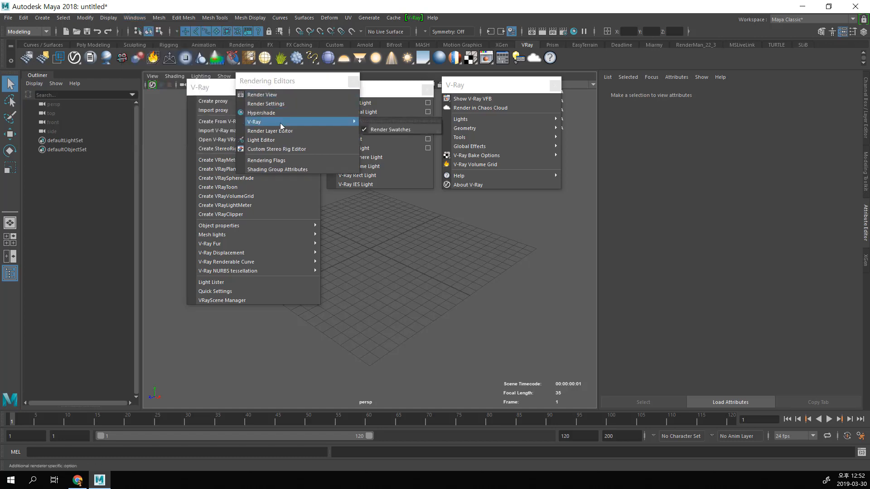
{"action": "left_click", "coordinate": [374, 120]}
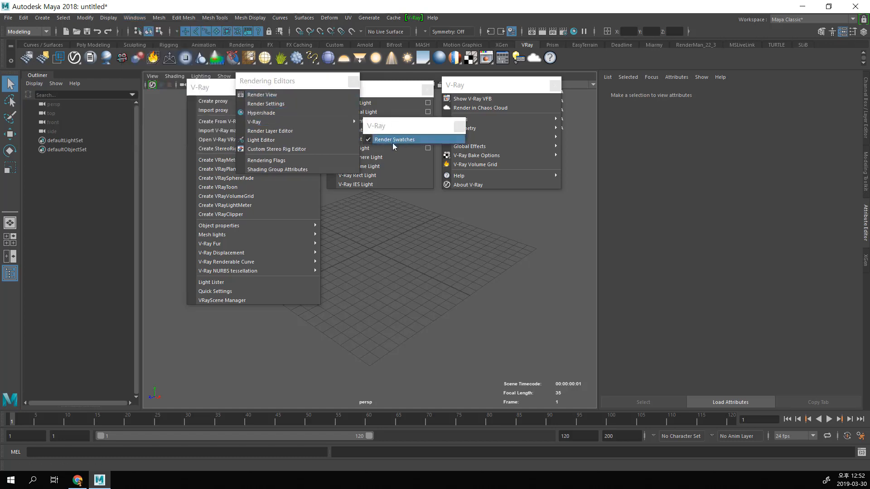
{"action": "left_click_drag", "start_coordinate": [400, 131], "coordinate": [405, 132]}
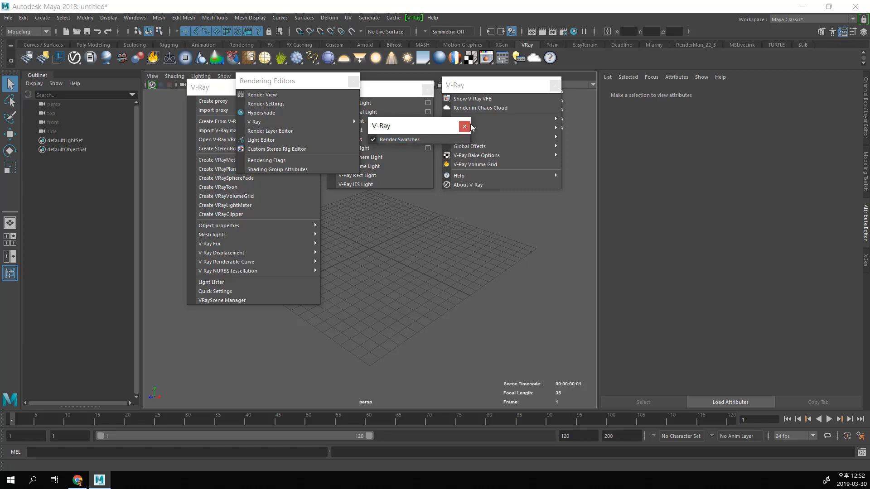
{"action": "left_click", "coordinate": [464, 126]}
{"action": "left_click", "coordinate": [352, 82]}
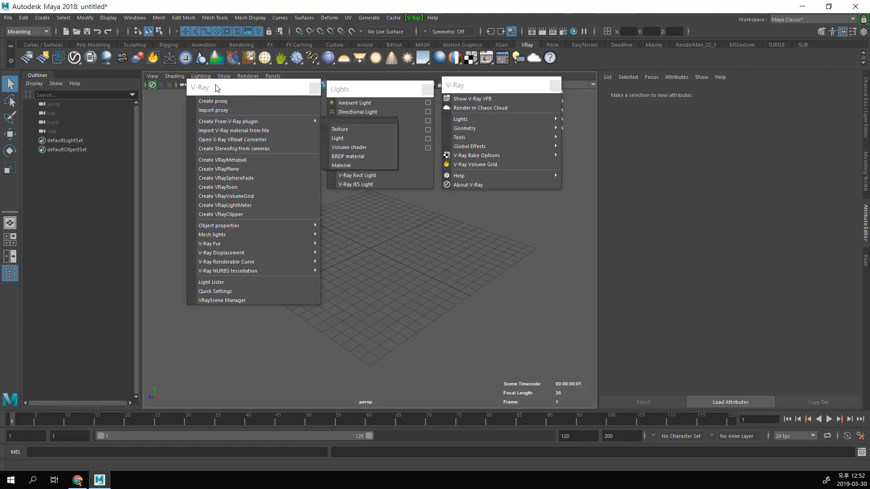
Step: Switch to the Rendering menu set and float the Lighting/Shading commands beside the V-Ray object creation list
{"action": "left_click", "coordinate": [37, 32]}
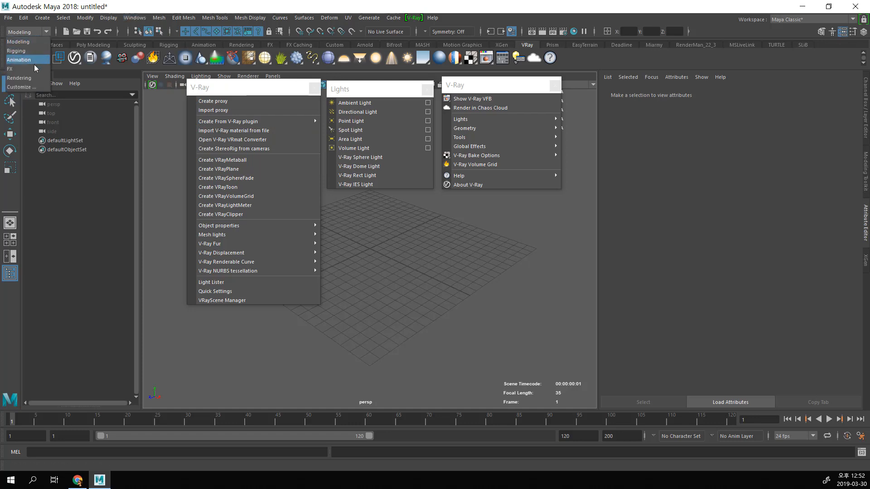
{"action": "left_click", "coordinate": [36, 75]}
{"action": "left_click", "coordinate": [175, 18]}
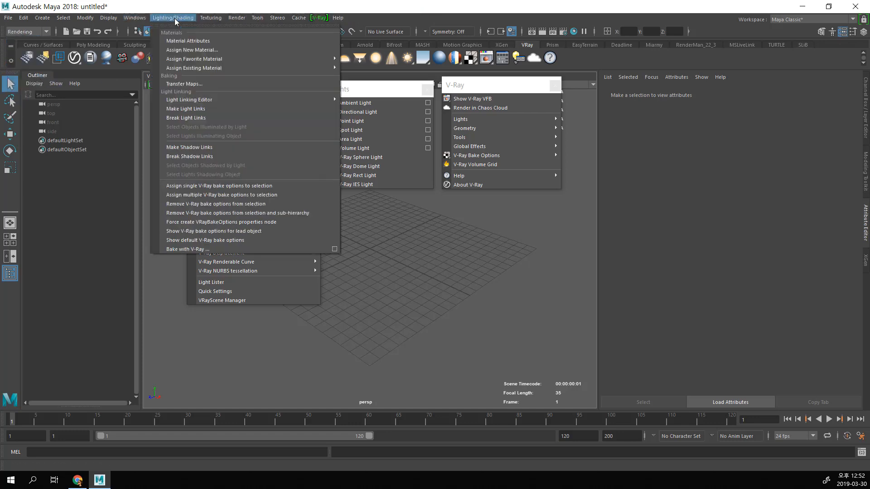
{"action": "left_click", "coordinate": [177, 26]}
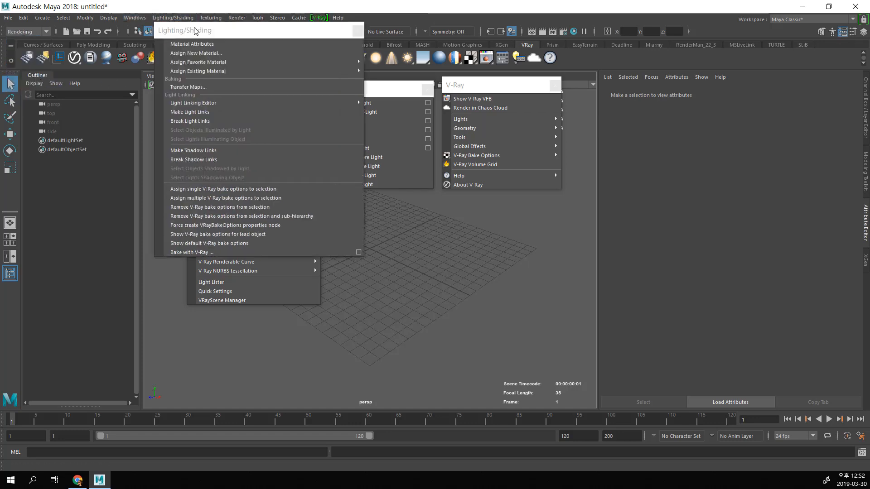
{"action": "left_click_drag", "start_coordinate": [394, 165], "coordinate": [361, 81]}
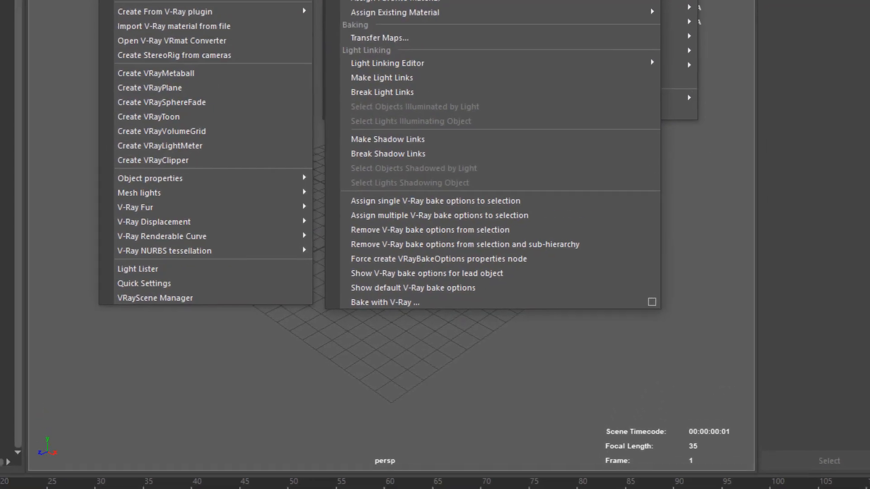
Step: Examine the V-Ray bake commands, from assigning single bake options to Bake with V-Ray, and close the Lighting/Shading window
{"action": "mouse_move", "coordinate": [330, 187]}
{"action": "left_mouse_down"}
{"action": "mouse_move", "coordinate": [349, 340]}
{"action": "mouse_move", "coordinate": [607, 186]}
{"action": "mouse_move", "coordinate": [282, 189]}
{"action": "left_mouse_up"}
{"action": "left_click_drag", "start_coordinate": [530, 202], "coordinate": [557, 201]}
{"action": "left_click_drag", "start_coordinate": [571, 202], "coordinate": [560, 209]}
{"action": "left_click_drag", "start_coordinate": [534, 191], "coordinate": [549, 198]}
{"action": "mouse_move", "coordinate": [577, 279]}
{"action": "left_mouse_down"}
{"action": "mouse_move", "coordinate": [312, 268]}
{"action": "mouse_move", "coordinate": [428, 333]}
{"action": "left_mouse_up"}
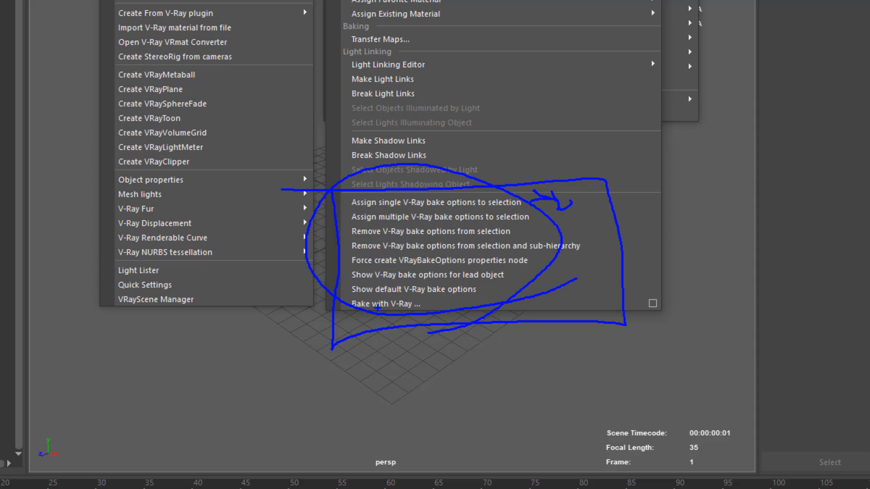
{"action": "key", "text": "Escape"}
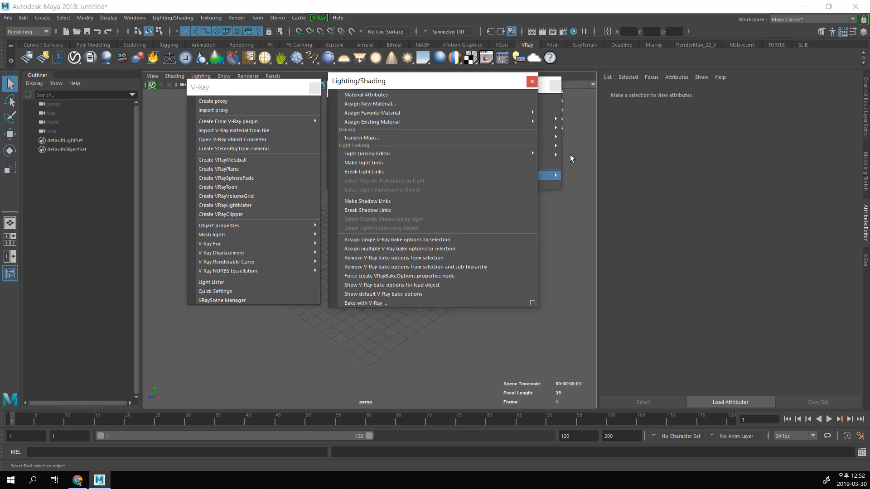
{"action": "left_click", "coordinate": [534, 84]}
{"action": "mouse_move", "coordinate": [533, 121]}
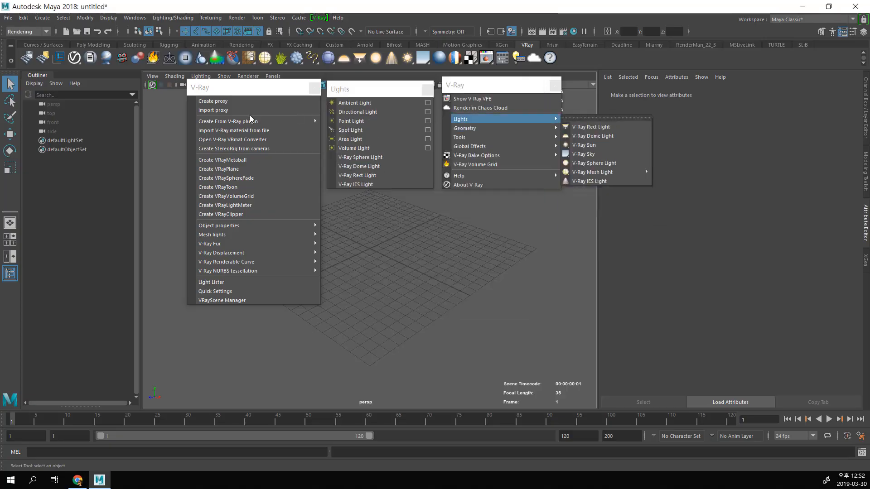
Step: Look through the remaining Rendering command sets, from Texturing through Cache to V-Ray
{"action": "left_click", "coordinate": [214, 20]}
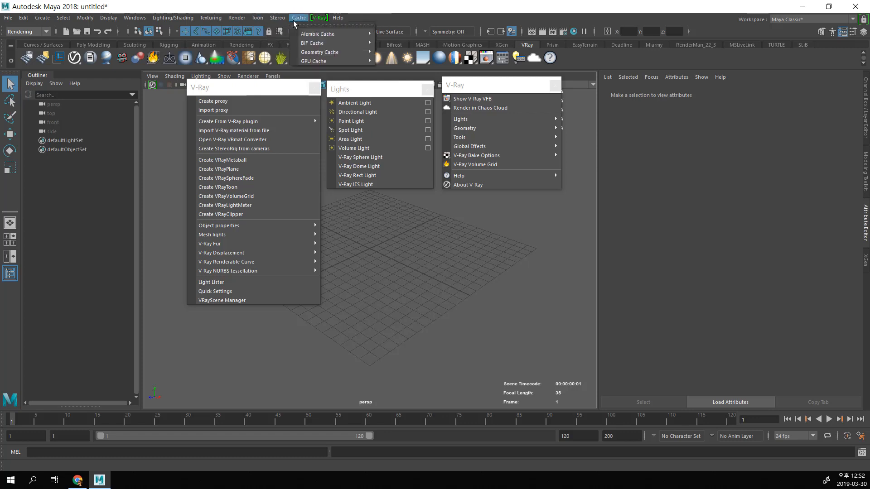
{"action": "mouse_move", "coordinate": [317, 19]}
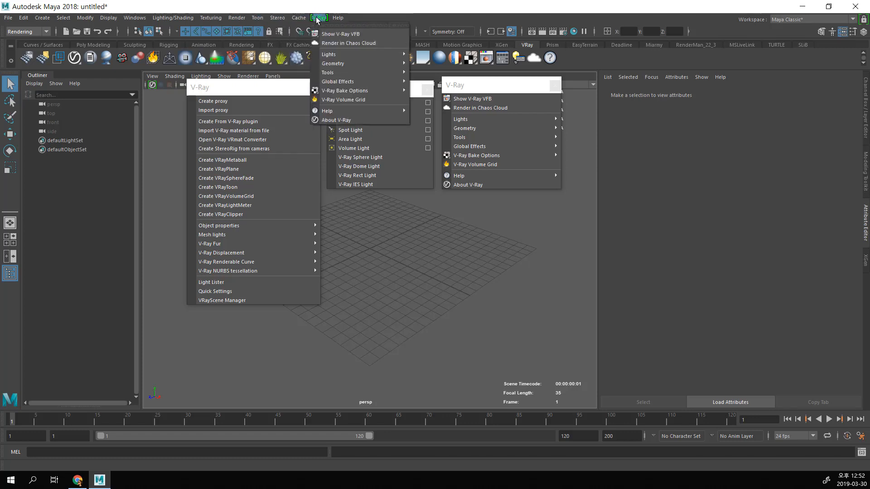
{"action": "left_click", "coordinate": [317, 14]}
Step: Rearrange the floating V-Ray creation, Lights and V-Ray command windows side by side, lower over the perspective view
{"action": "left_click_drag", "start_coordinate": [258, 92], "coordinate": [221, 112]}
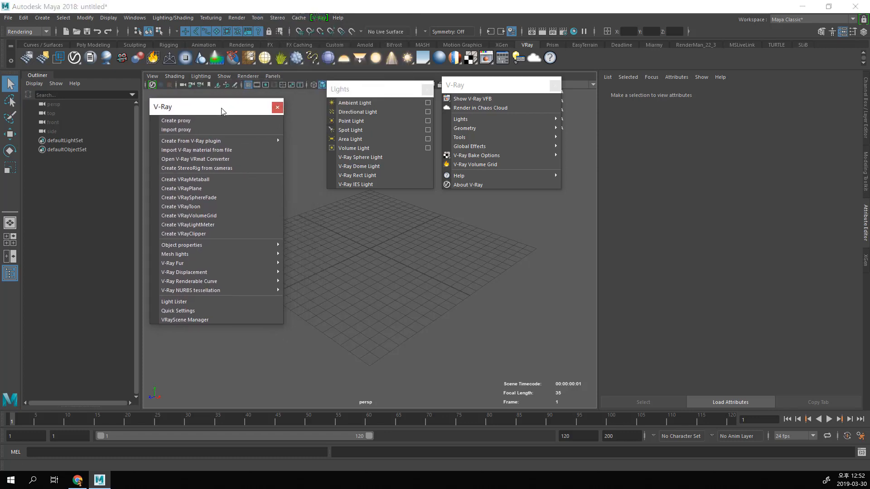
{"action": "left_click_drag", "start_coordinate": [354, 94], "coordinate": [316, 111]}
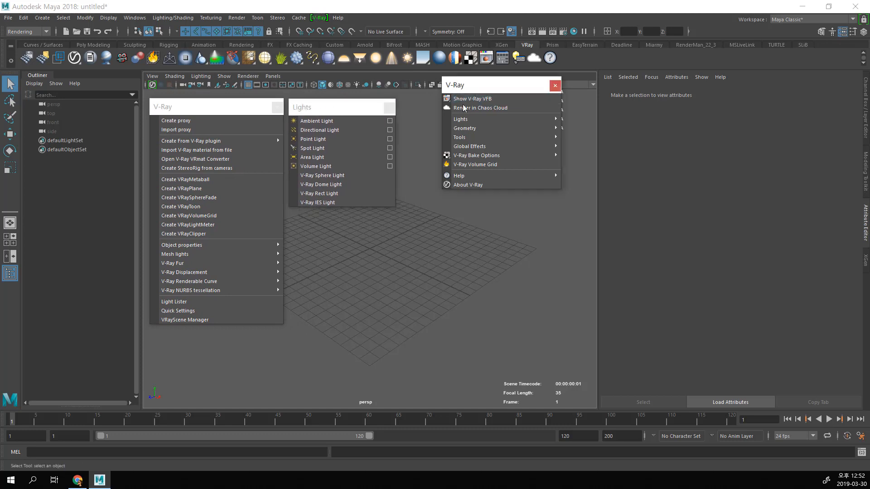
{"action": "left_click_drag", "start_coordinate": [473, 92], "coordinate": [433, 113]}
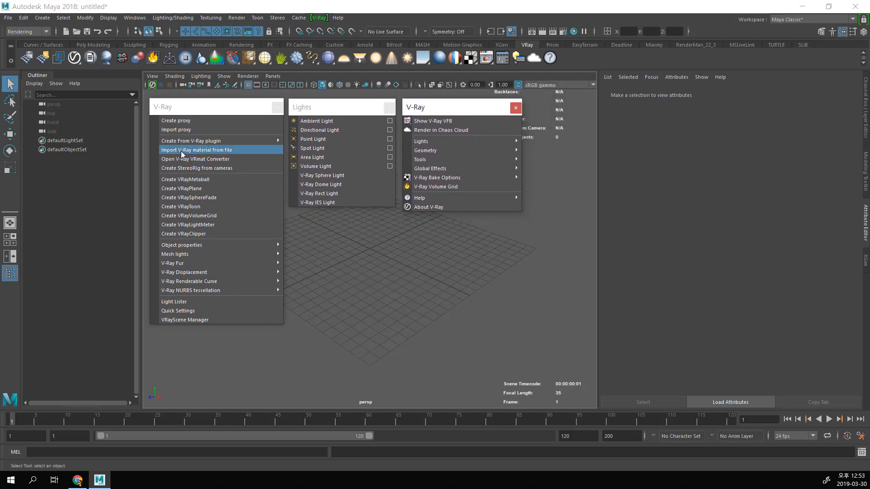
Step: Create a standard Maya camera in the scene
{"action": "left_click", "coordinate": [42, 17]}
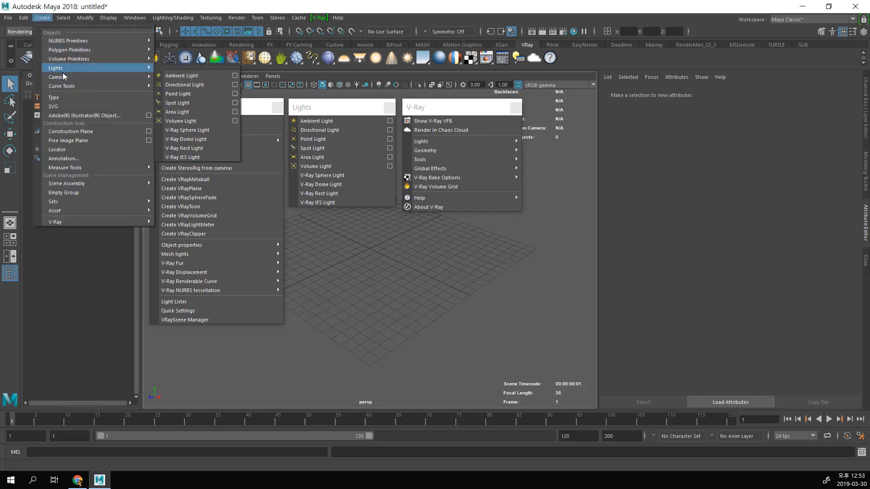
{"action": "mouse_move", "coordinate": [68, 77]}
{"action": "left_click", "coordinate": [198, 84]}
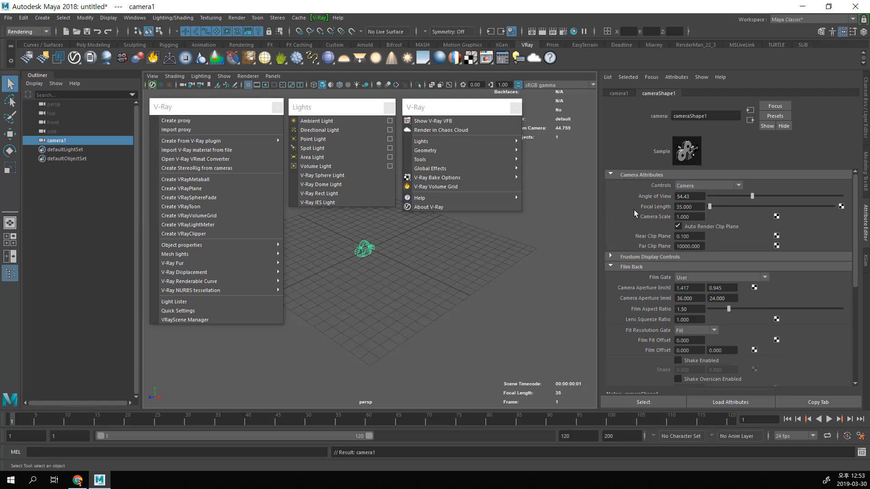
Step: Review the new camera's attribute sections and list the V-Ray attributes that can be added to it
{"action": "scroll", "coordinate": [634, 213], "scroll_direction": "down", "scroll_amount": 6}
{"action": "scroll", "coordinate": [665, 344], "scroll_direction": "up", "scroll_amount": 6}
{"action": "scroll", "coordinate": [654, 322], "scroll_direction": "down", "scroll_amount": 5}
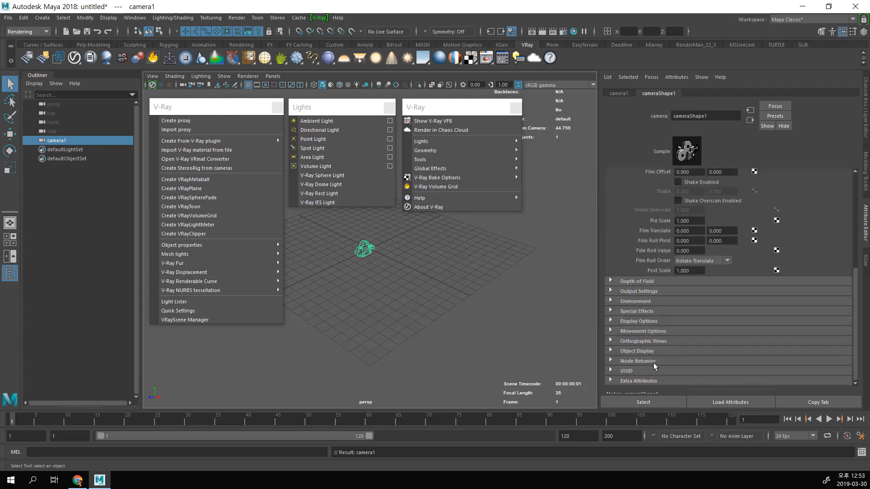
{"action": "left_click", "coordinate": [674, 78]}
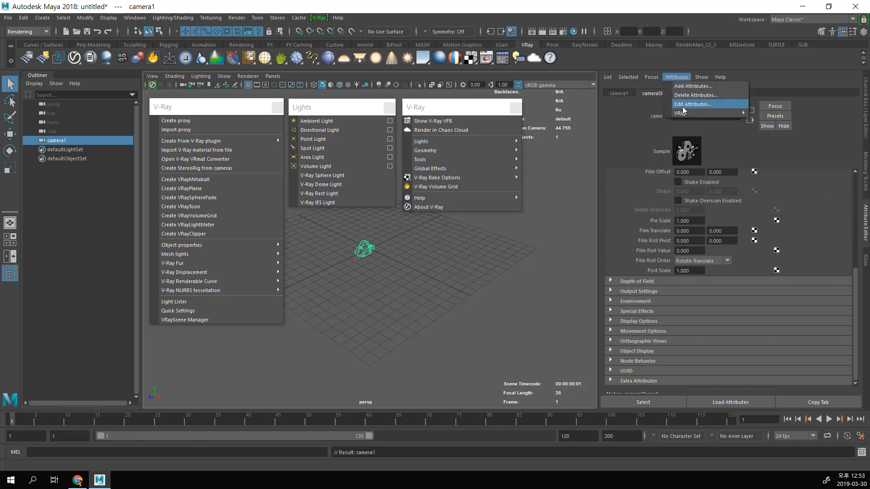
{"action": "mouse_move", "coordinate": [683, 113]}
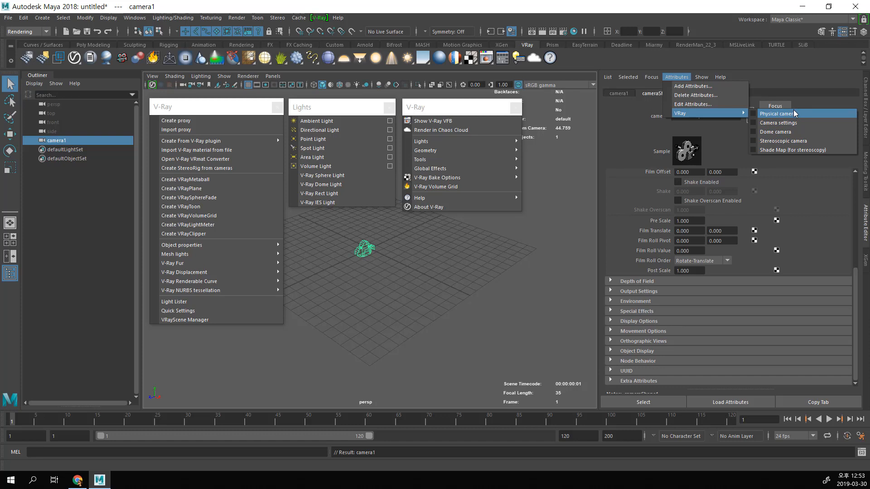
Step: Add the V-Ray Physical camera attributes to the camera and switch Treat as VRay Physical camera off and back on
{"action": "left_click", "coordinate": [764, 117]}
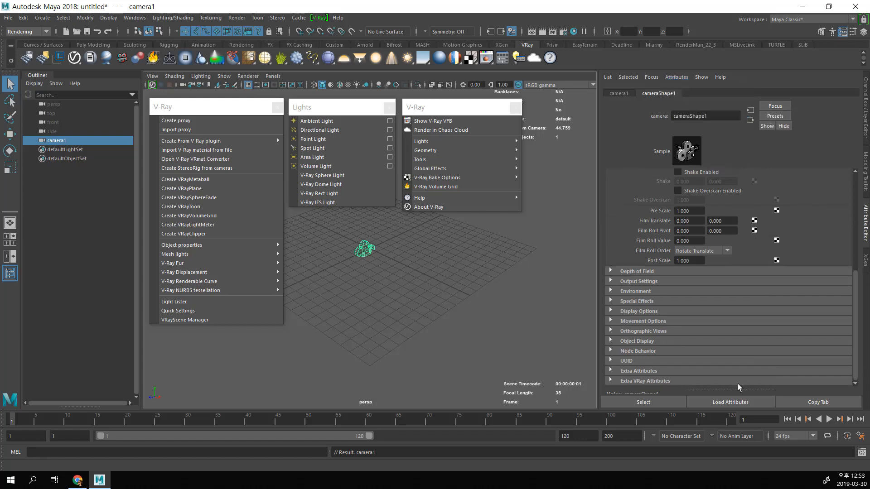
{"action": "left_click", "coordinate": [728, 378]}
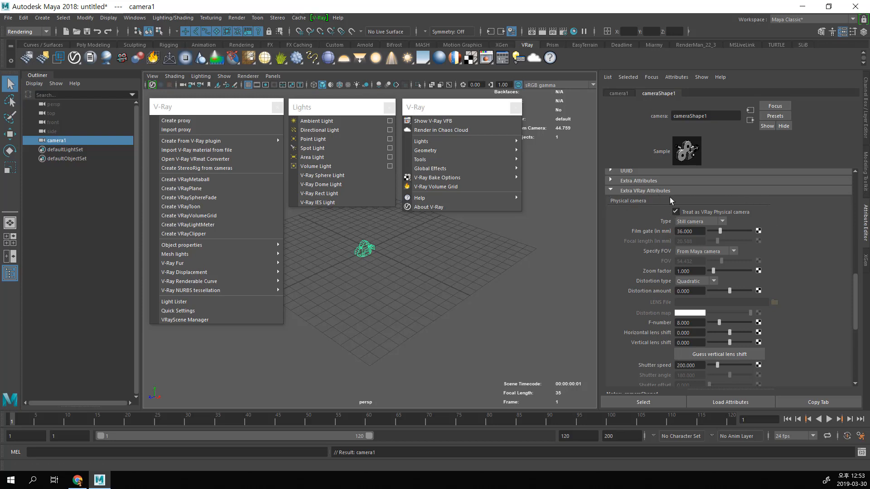
{"action": "left_click", "coordinate": [676, 211]}
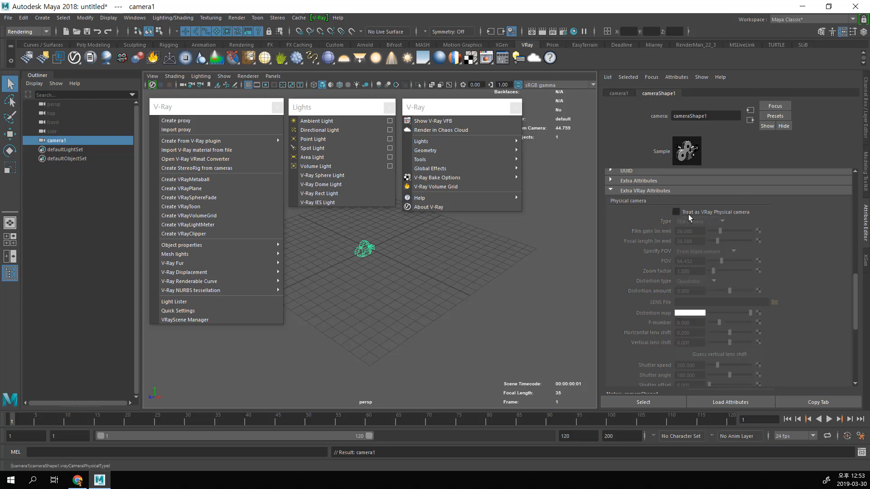
{"action": "left_click", "coordinate": [676, 211]}
Step: Review the camera's physical camera settings, comparing them with Treat as VRay Physical camera disabled and enabled
{"action": "scroll", "coordinate": [635, 240], "scroll_direction": "up", "scroll_amount": 2}
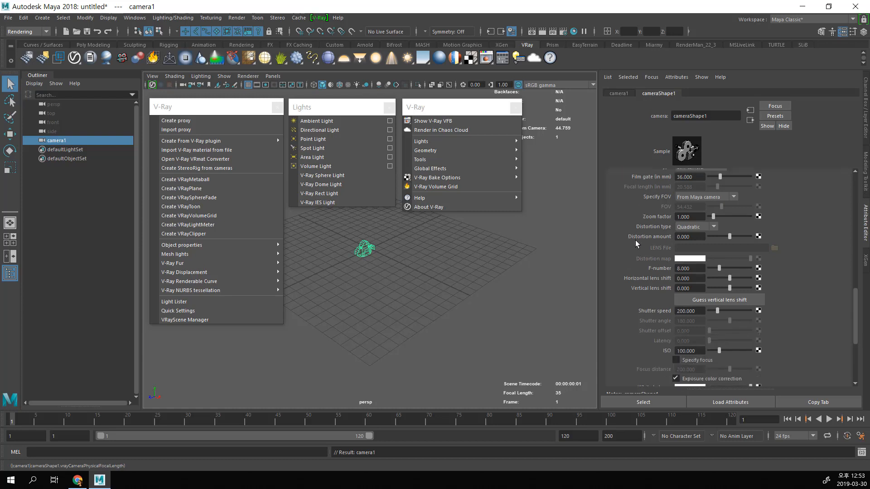
{"action": "scroll", "coordinate": [625, 352], "scroll_direction": "down", "scroll_amount": 4}
{"action": "scroll", "coordinate": [731, 324], "scroll_direction": "up", "scroll_amount": 5}
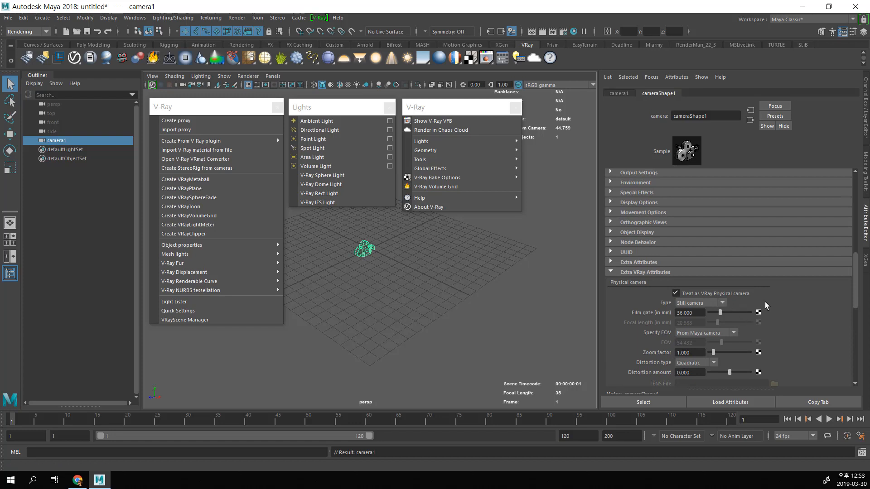
{"action": "left_click", "coordinate": [675, 293]}
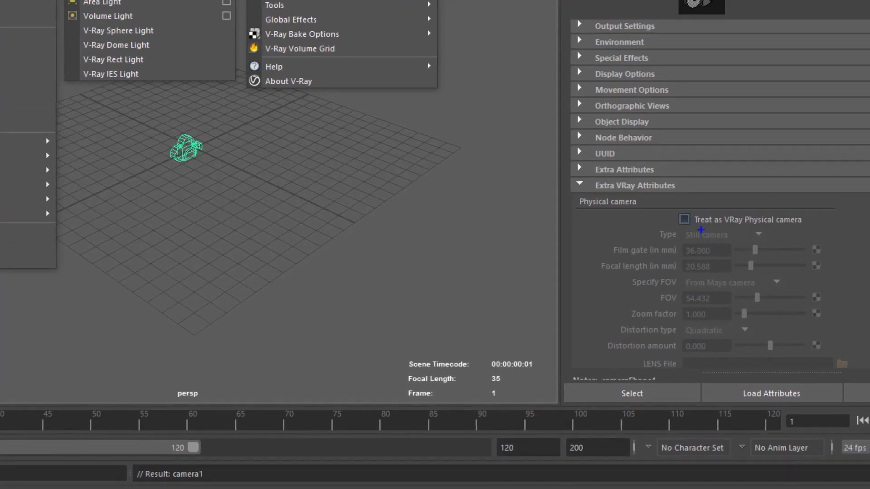
{"action": "left_click", "coordinate": [675, 294]}
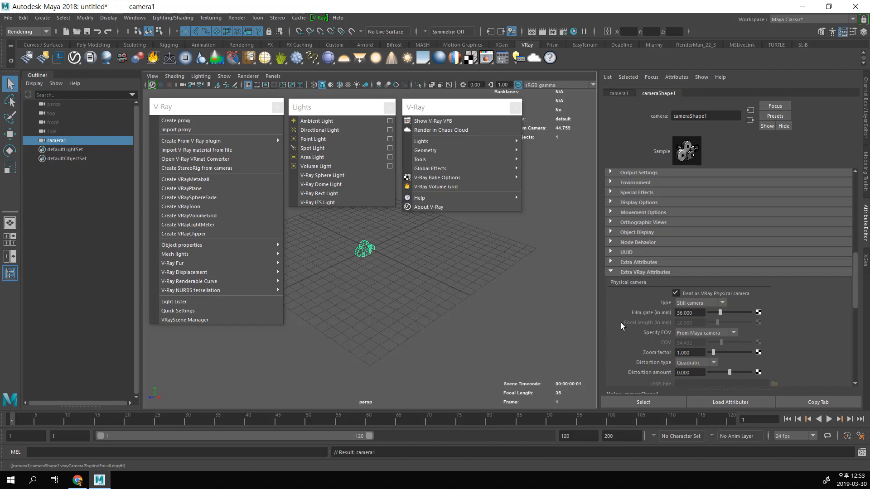
{"action": "scroll", "coordinate": [620, 321], "scroll_direction": "down", "scroll_amount": 3}
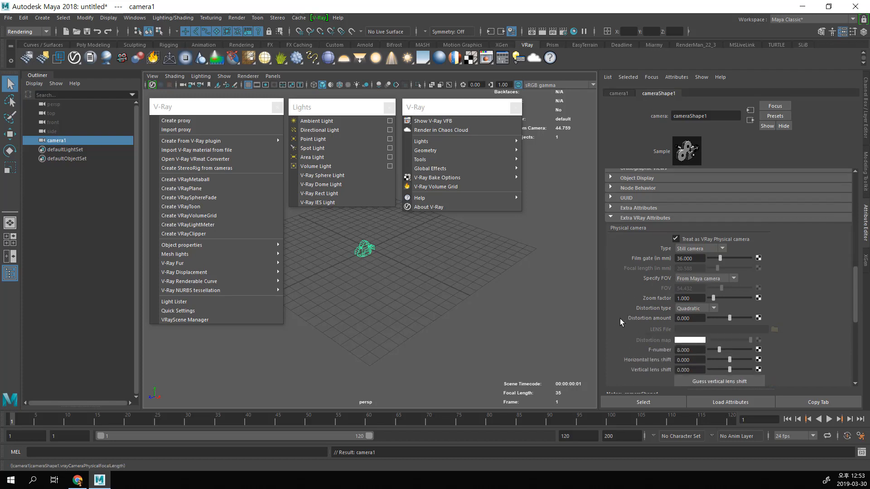
{"action": "left_click", "coordinate": [677, 78]}
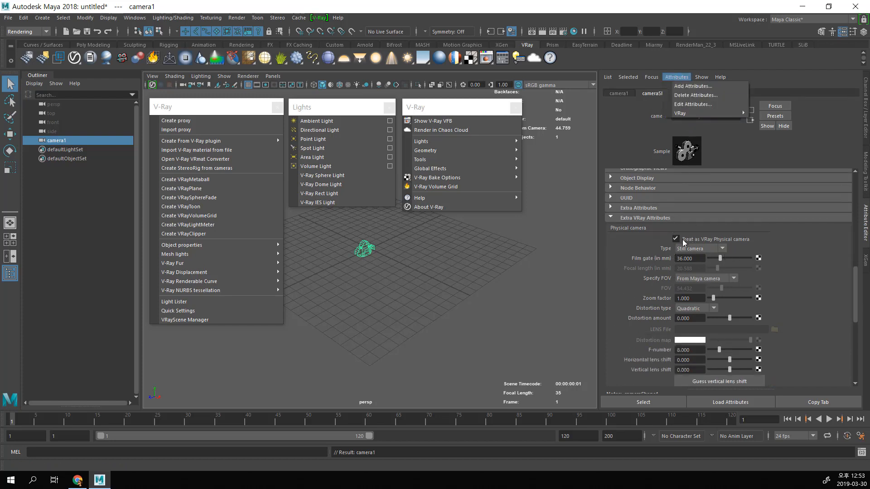
{"action": "left_click", "coordinate": [540, 270]}
{"action": "left_click", "coordinate": [370, 254]}
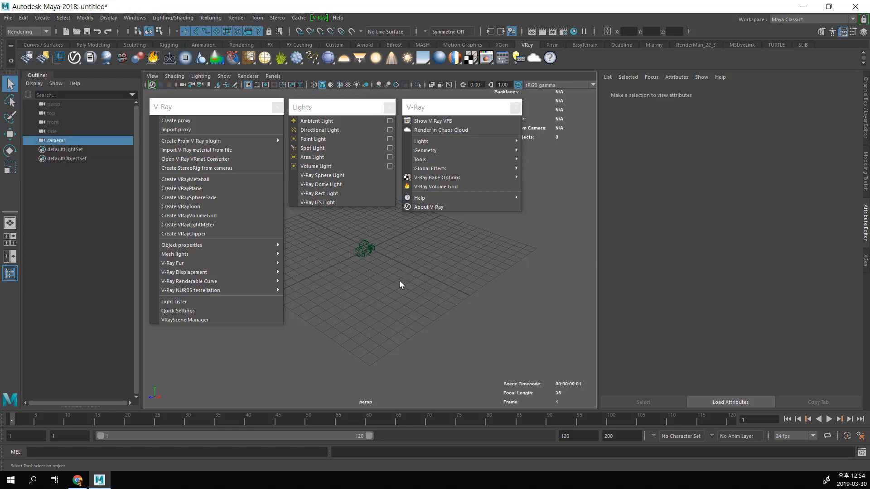
{"action": "left_click", "coordinate": [676, 77]}
{"action": "mouse_move", "coordinate": [682, 116]}
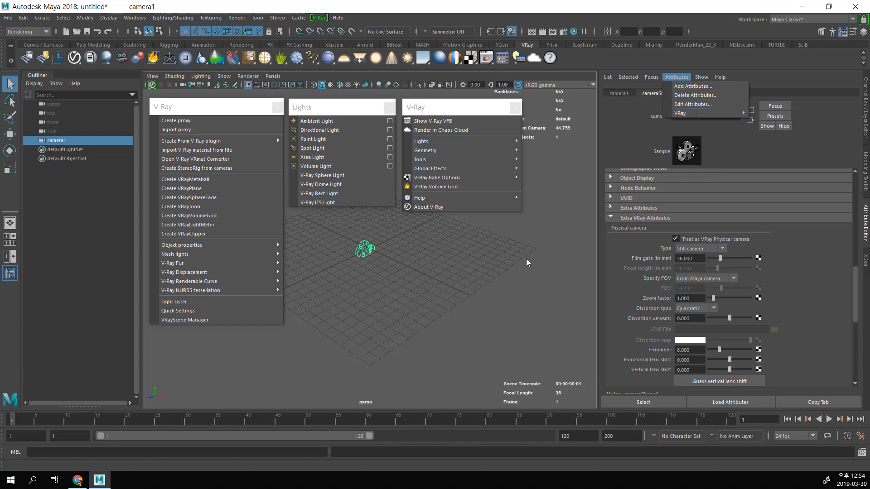
{"action": "left_click", "coordinate": [486, 265]}
Step: Delete the camera and create a polygon sphere in its place
{"action": "left_click", "coordinate": [364, 243]}
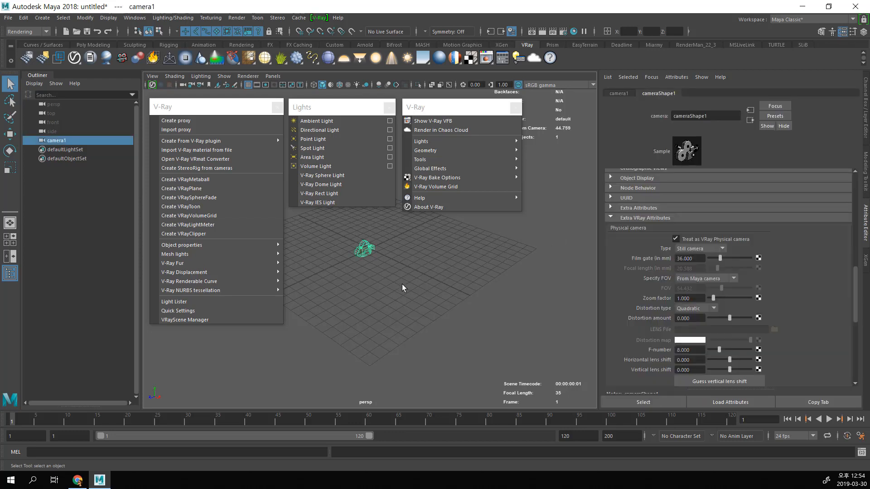
{"action": "key", "text": "Delete"}
{"action": "left_click", "coordinate": [93, 45]}
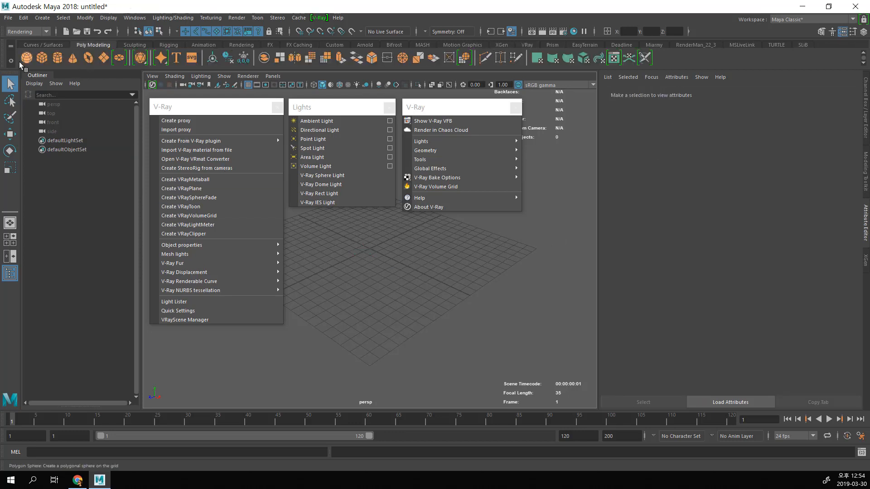
{"action": "left_click", "coordinate": [26, 58]}
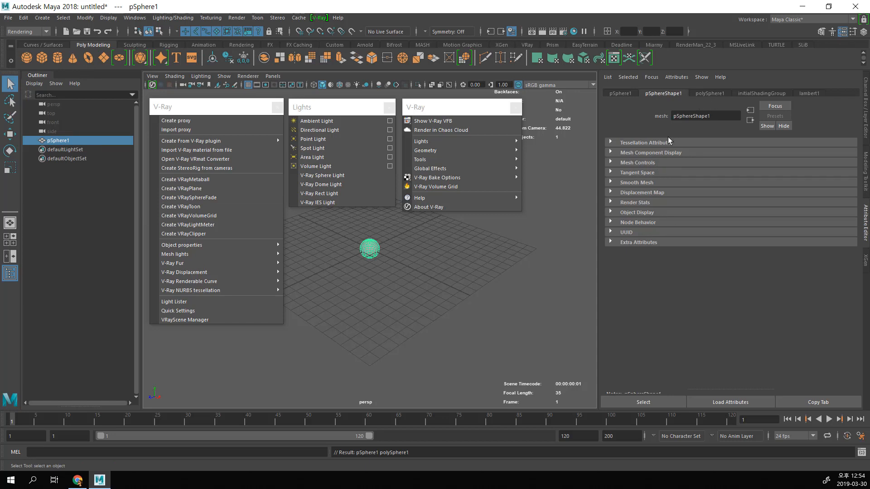
Step: Add the V-Ray Subdivision, Subdivision and Displacement Quality, and Displacement control attributes to the sphere's shape and expand the extra V-Ray attributes
{"action": "left_click", "coordinate": [675, 78]}
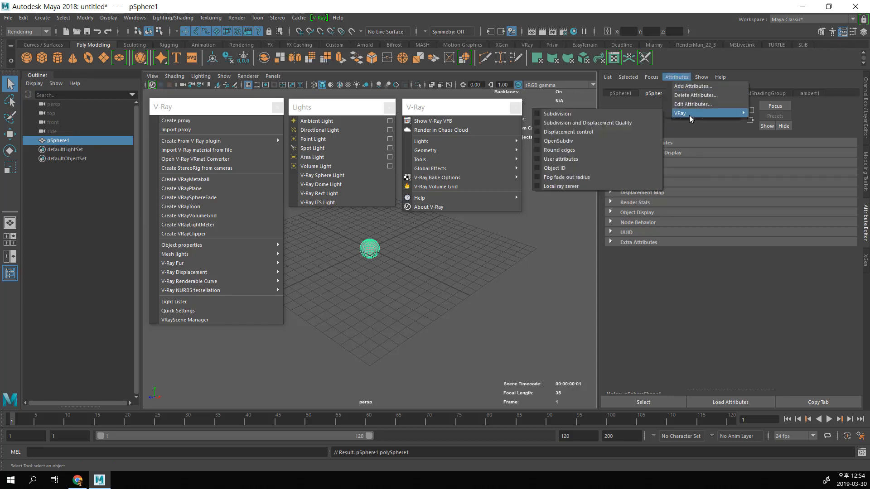
{"action": "left_click", "coordinate": [564, 114]}
{"action": "left_click", "coordinate": [676, 78]}
{"action": "mouse_move", "coordinate": [686, 114]}
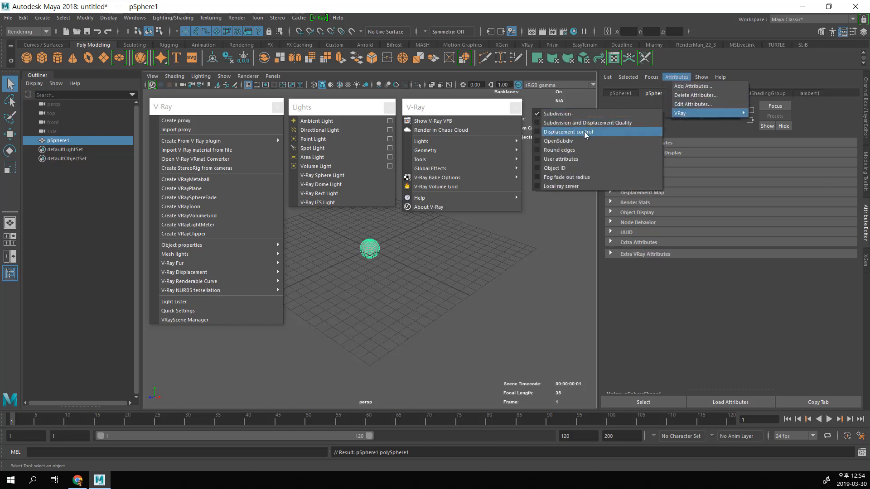
{"action": "left_click", "coordinate": [584, 123]}
{"action": "left_click", "coordinate": [675, 78]}
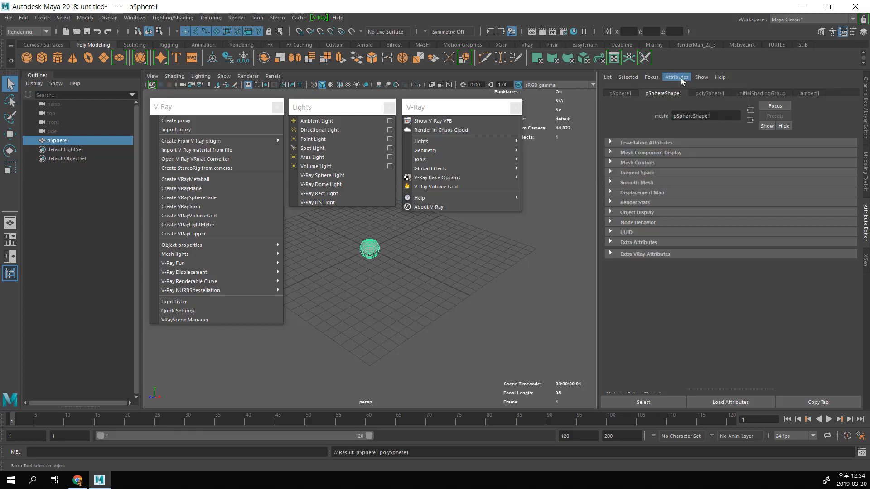
{"action": "mouse_move", "coordinate": [686, 113]}
{"action": "left_click", "coordinate": [604, 132]}
{"action": "left_click", "coordinate": [665, 254]}
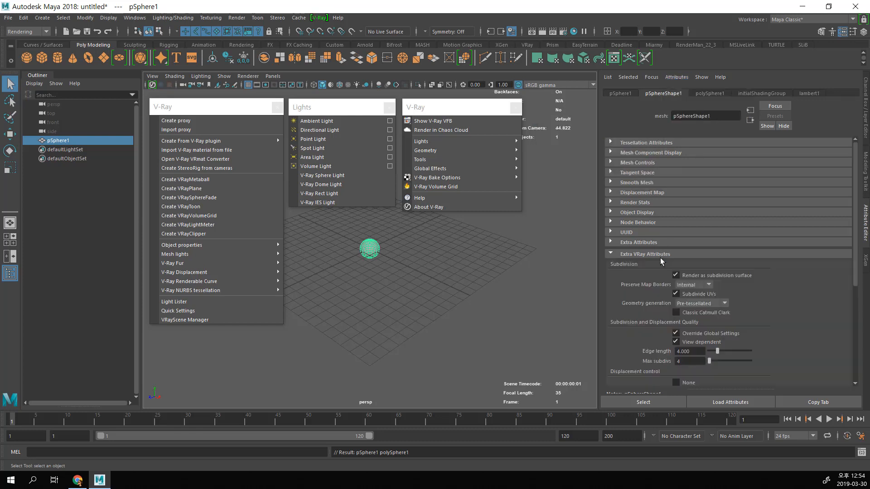
Step: Review the sphere shape's subdivision and displacement settings and check which V-Ray attributes are available for it
{"action": "scroll", "coordinate": [662, 262], "scroll_direction": "down", "scroll_amount": 5}
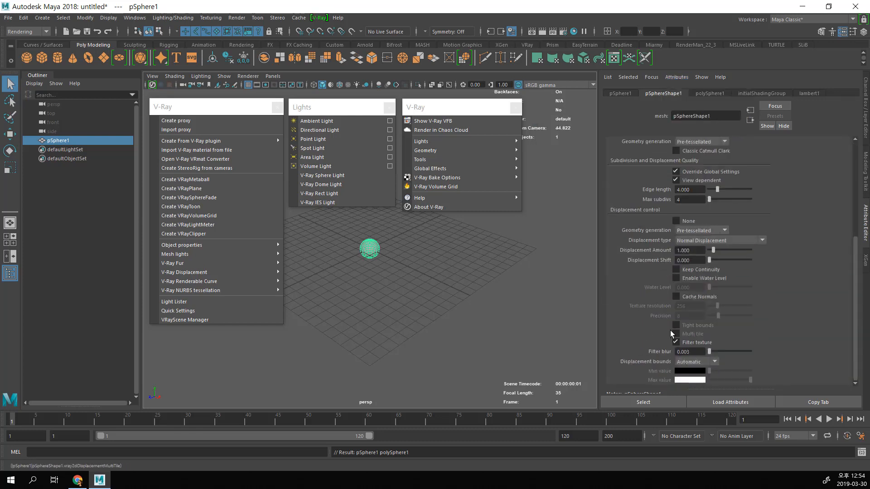
{"action": "scroll", "coordinate": [655, 300], "scroll_direction": "up", "scroll_amount": 5}
{"action": "scroll", "coordinate": [658, 295], "scroll_direction": "down", "scroll_amount": 5}
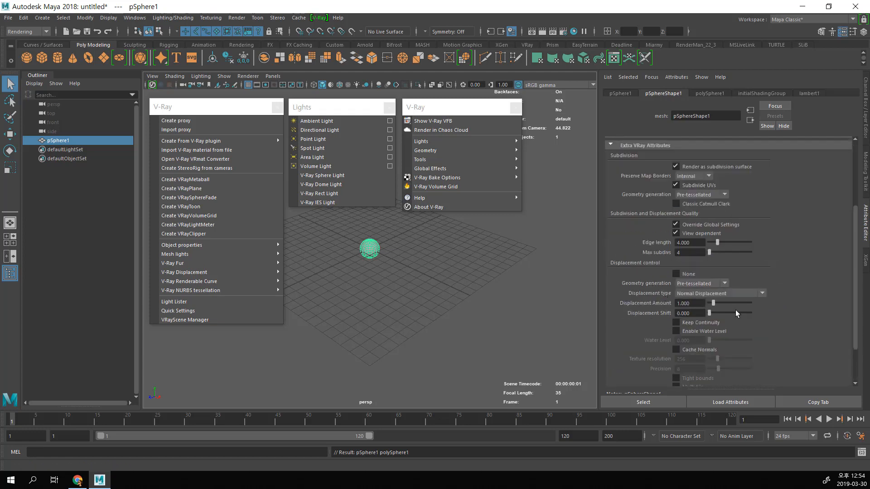
{"action": "scroll", "coordinate": [686, 299], "scroll_direction": "up", "scroll_amount": 5}
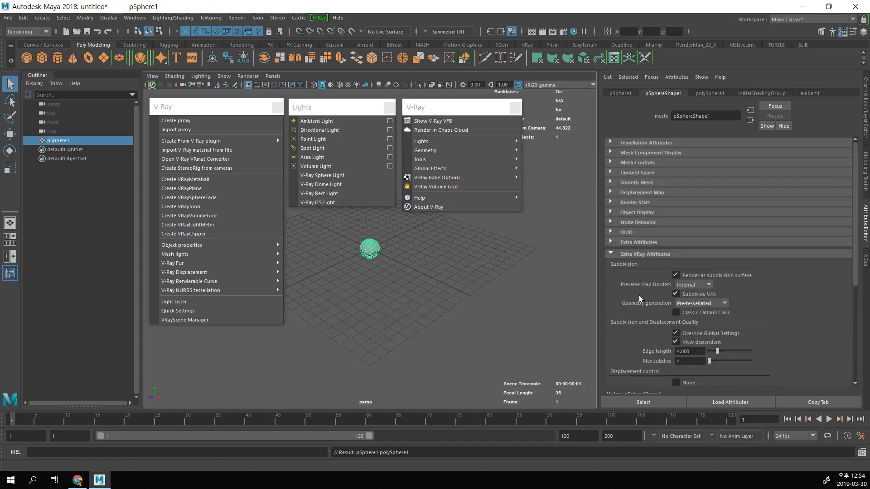
{"action": "scroll", "coordinate": [725, 317], "scroll_direction": "down", "scroll_amount": 5}
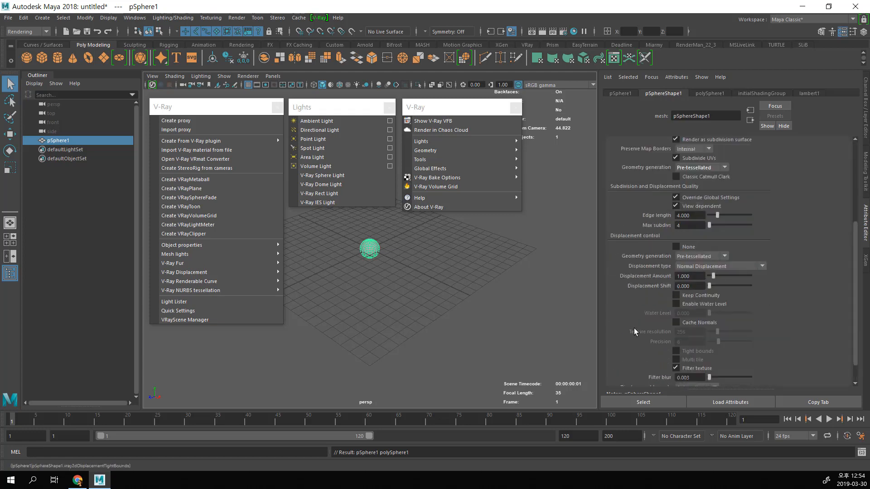
{"action": "left_click", "coordinate": [676, 77]}
{"action": "mouse_move", "coordinate": [687, 112]}
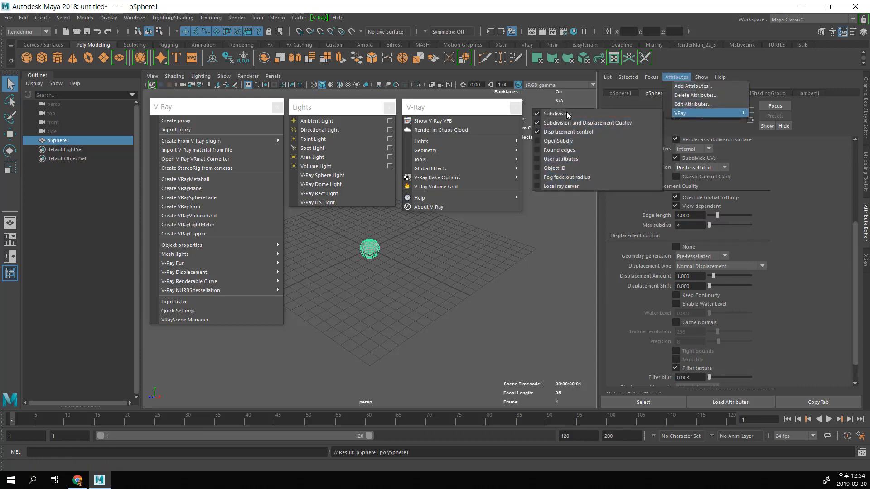
{"action": "left_click", "coordinate": [799, 188]}
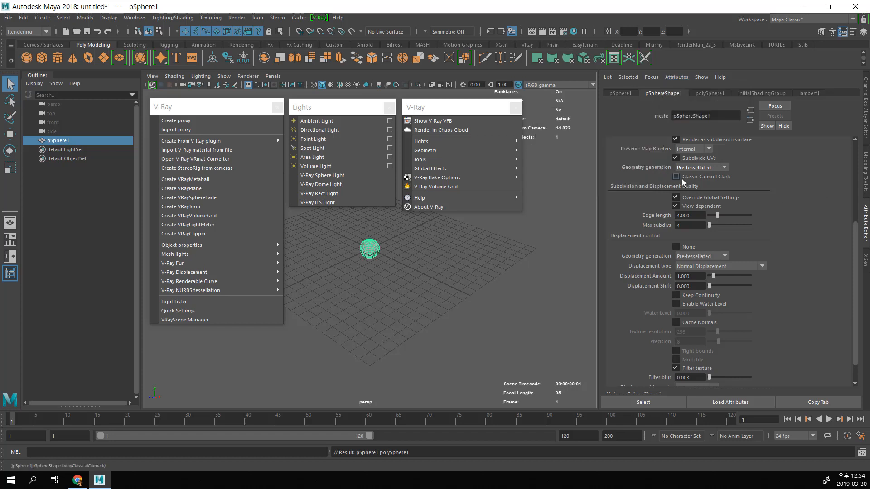
Step: Add the V-Ray Object ID attribute to the sphere's transform node and expand its extra V-Ray attributes
{"action": "left_click", "coordinate": [628, 94]}
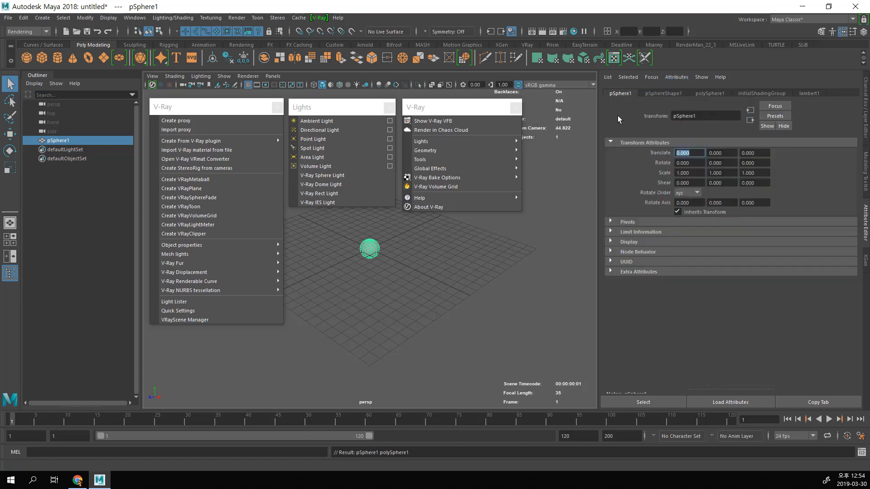
{"action": "left_click", "coordinate": [675, 80]}
{"action": "mouse_move", "coordinate": [691, 114]}
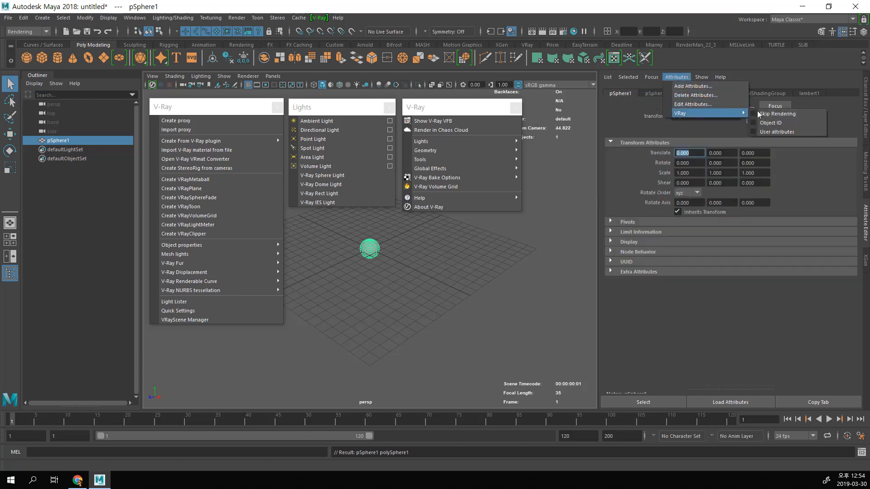
{"action": "left_click", "coordinate": [791, 123]}
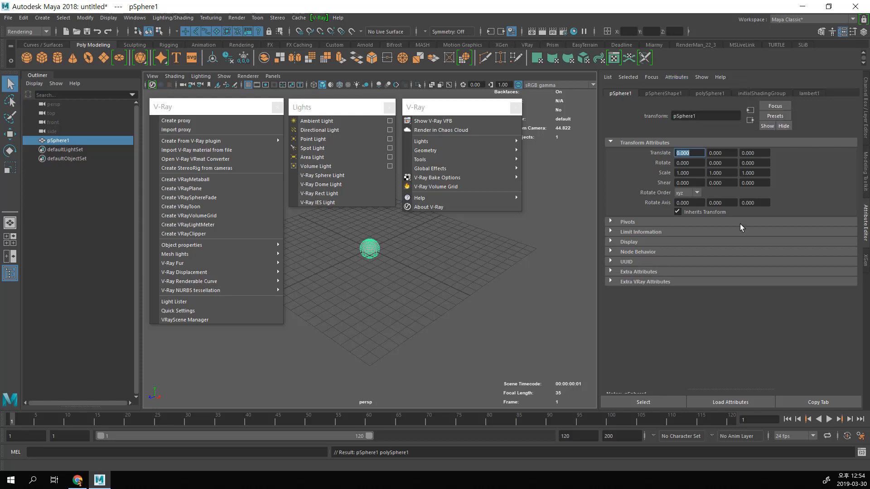
{"action": "left_click", "coordinate": [689, 285]}
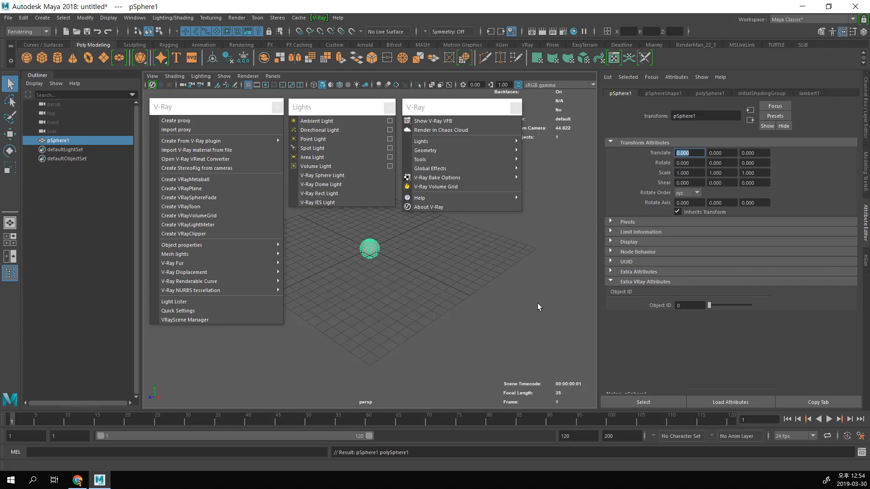
Step: Open the Hypershade and resize its window to fit below the main toolbars and above the timeline
{"action": "scroll", "coordinate": [410, 294], "scroll_direction": "up", "scroll_amount": 3}
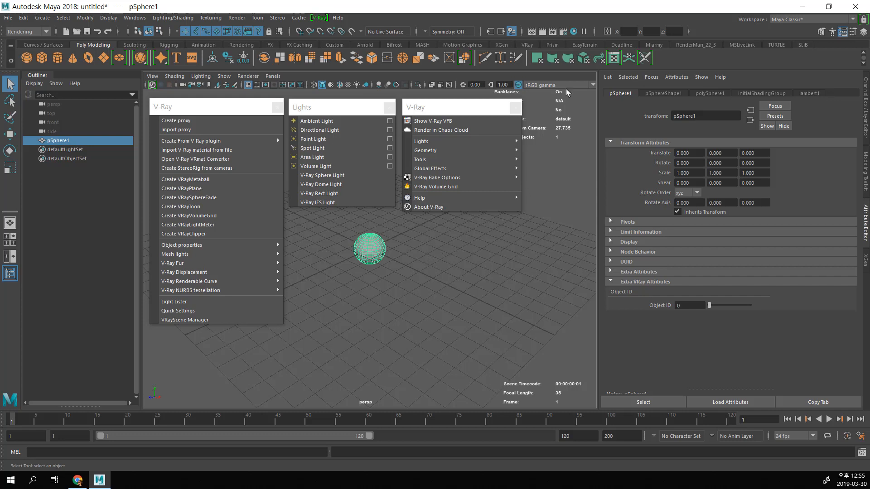
{"action": "left_click", "coordinate": [574, 32]}
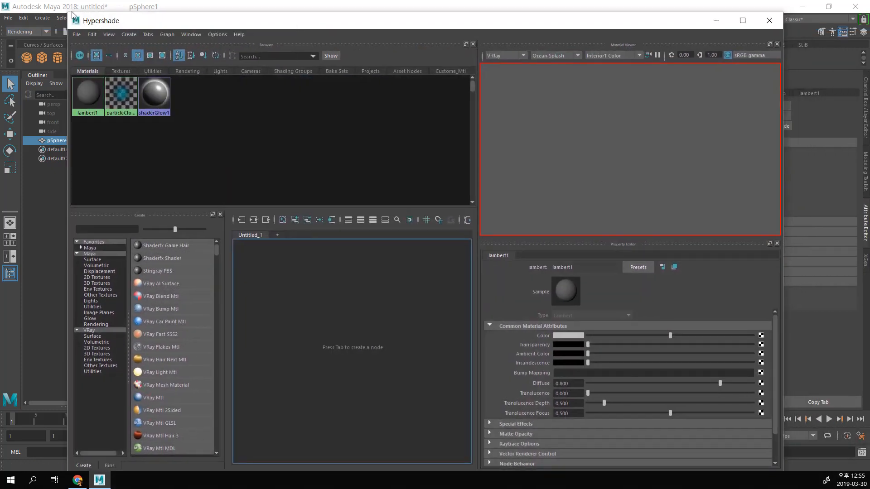
{"action": "left_click_drag", "start_coordinate": [68, 13], "coordinate": [80, 111]}
{"action": "left_click_drag", "start_coordinate": [162, 119], "coordinate": [163, 53]}
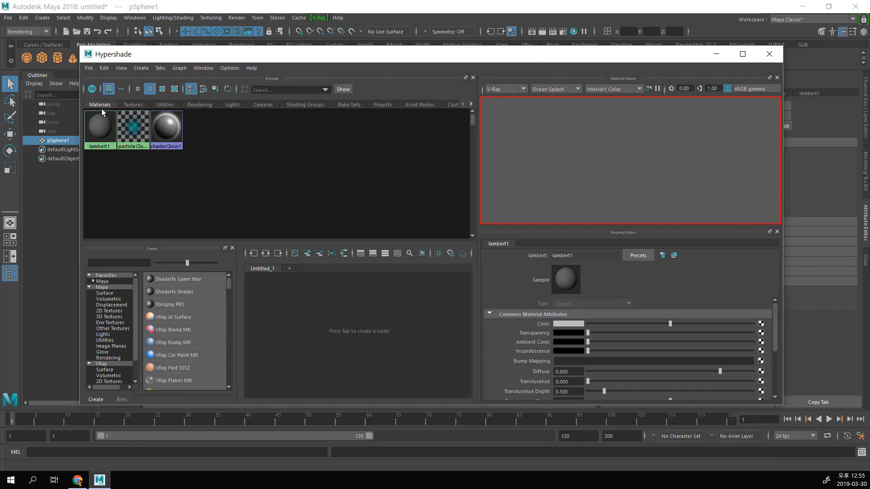
{"action": "left_click", "coordinate": [127, 19]}
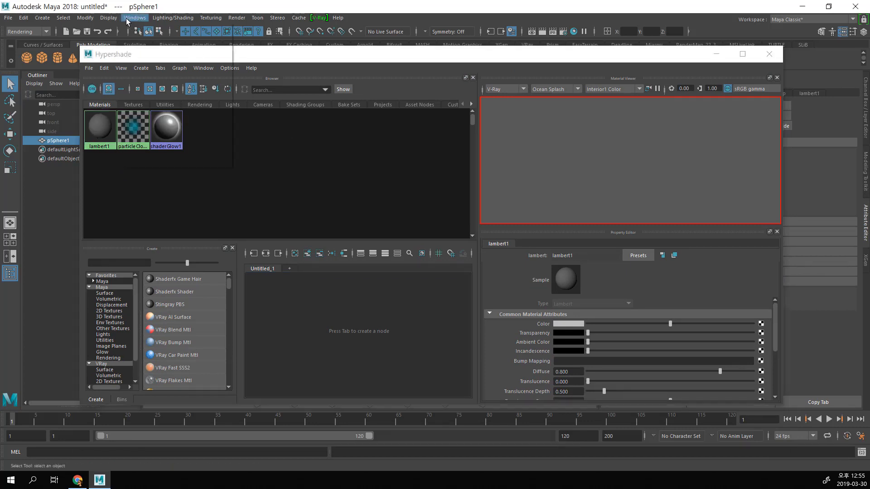
{"action": "mouse_move", "coordinate": [190, 77]}
{"action": "mouse_move", "coordinate": [291, 113]}
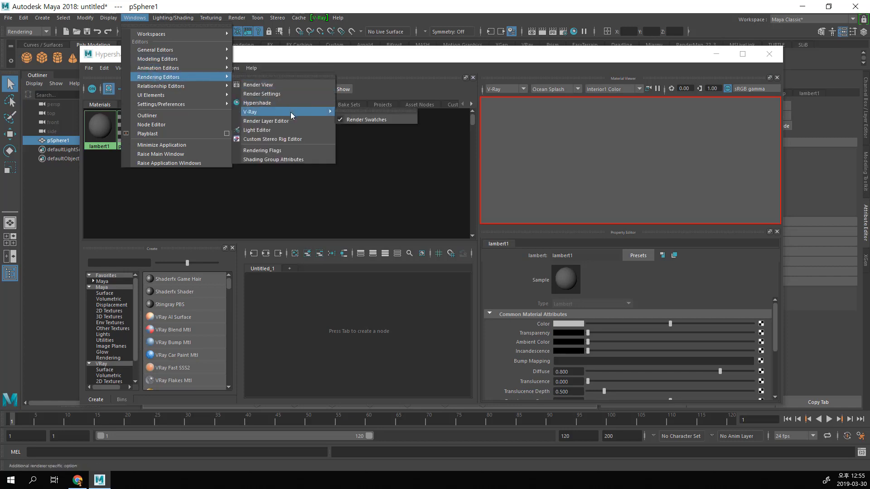
{"action": "left_click", "coordinate": [385, 165]}
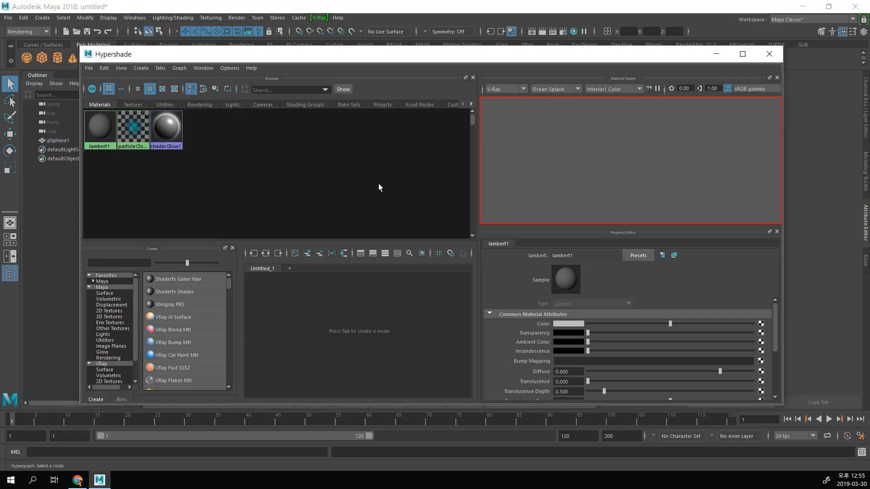
Step: Enlarge the Hypershade's Create area by shrinking the material browser and the node work area, keeping material swatches shown
{"action": "left_click_drag", "start_coordinate": [210, 240], "coordinate": [219, 178]}
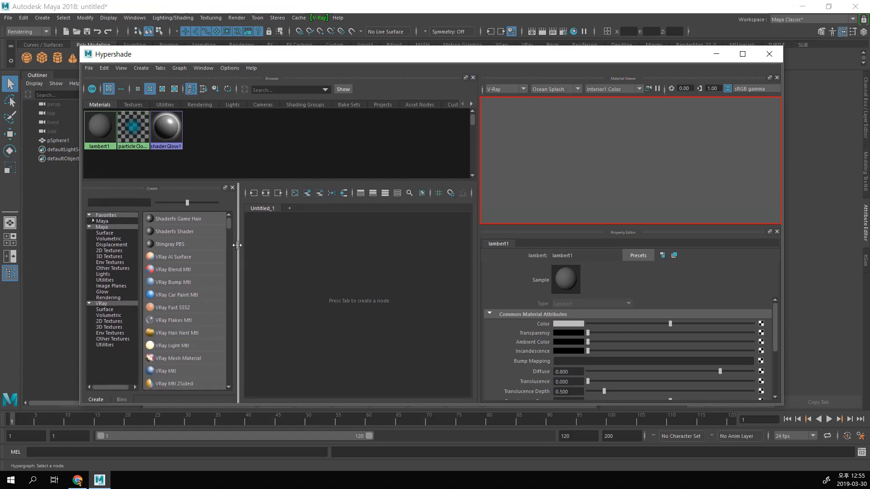
{"action": "left_click_drag", "start_coordinate": [240, 246], "coordinate": [268, 254]}
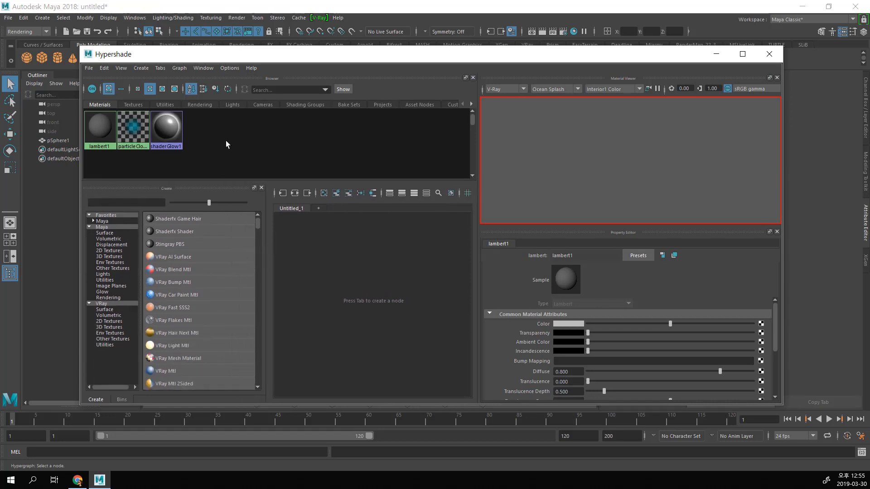
{"action": "left_click", "coordinate": [121, 88]}
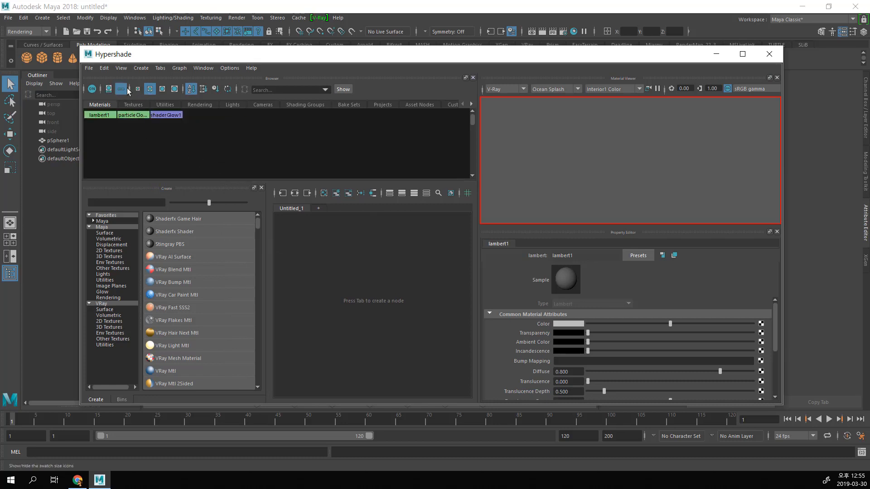
{"action": "left_click", "coordinate": [109, 89]}
Step: Look through the complete list of nodes in the Maya category, including the V-Ray materials, textures and utilities
{"action": "scroll", "coordinate": [166, 283], "scroll_direction": "down", "scroll_amount": 1}
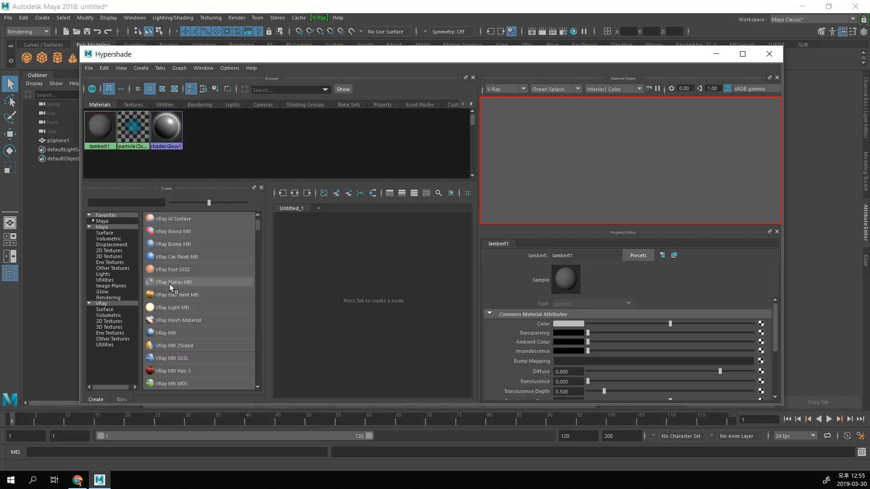
{"action": "scroll", "coordinate": [200, 311], "scroll_direction": "down", "scroll_amount": 2}
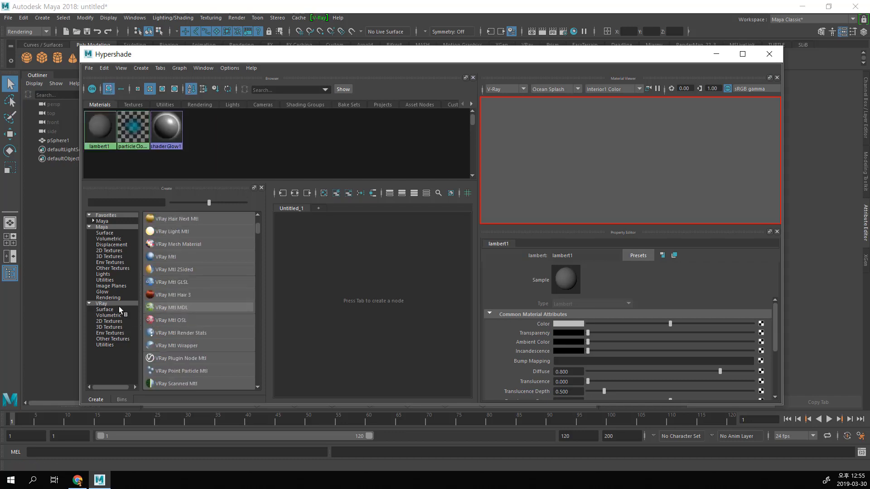
{"action": "left_click", "coordinate": [100, 228]}
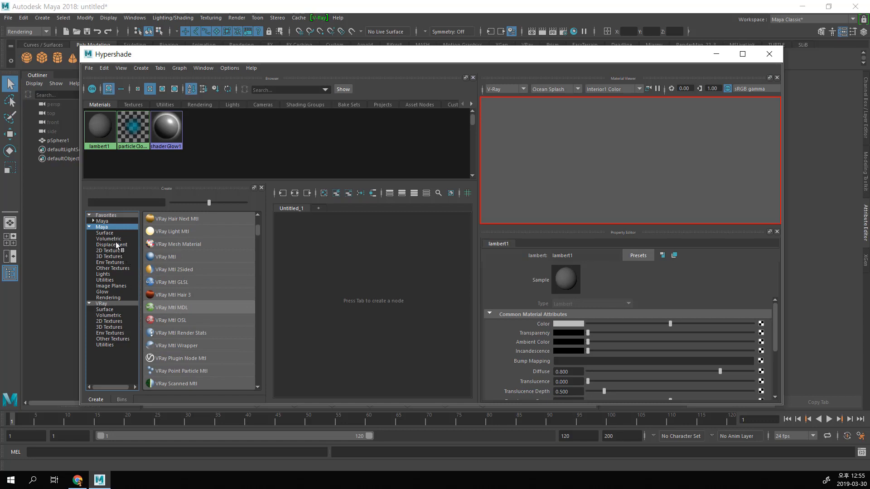
{"action": "scroll", "coordinate": [203, 288], "scroll_direction": "down", "scroll_amount": 14}
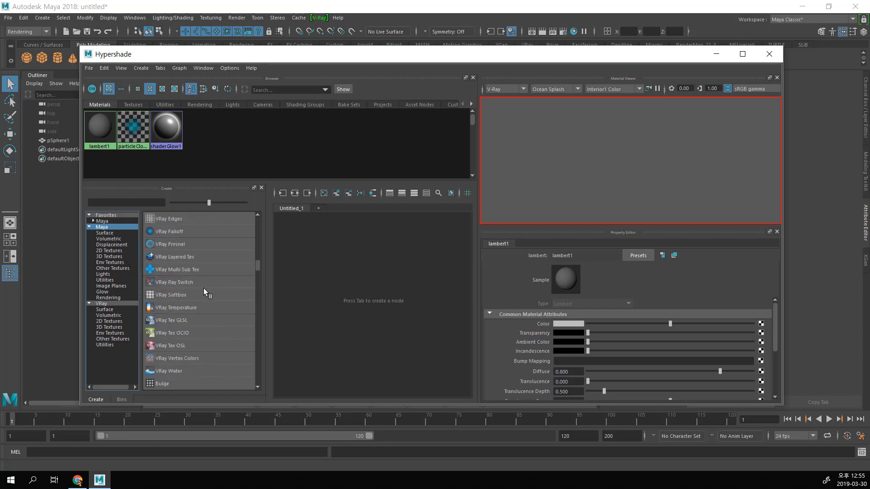
{"action": "scroll", "coordinate": [203, 287], "scroll_direction": "down", "scroll_amount": 15}
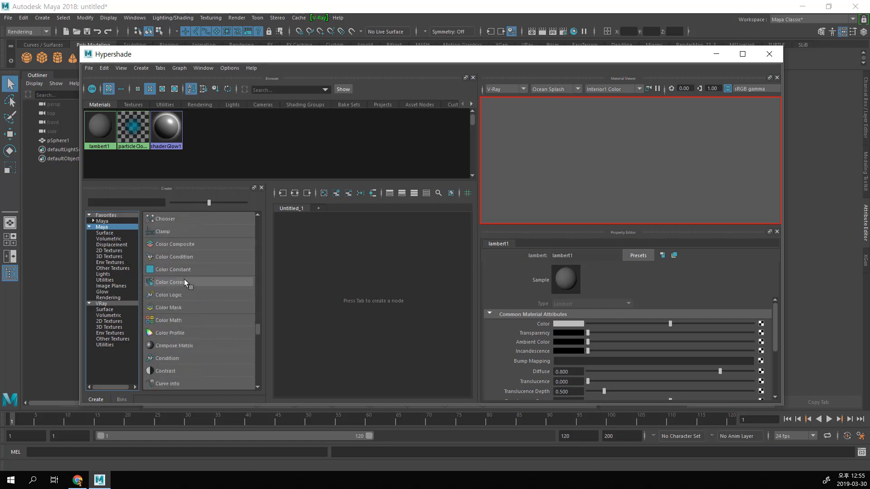
{"action": "scroll", "coordinate": [186, 274], "scroll_direction": "up", "scroll_amount": 20}
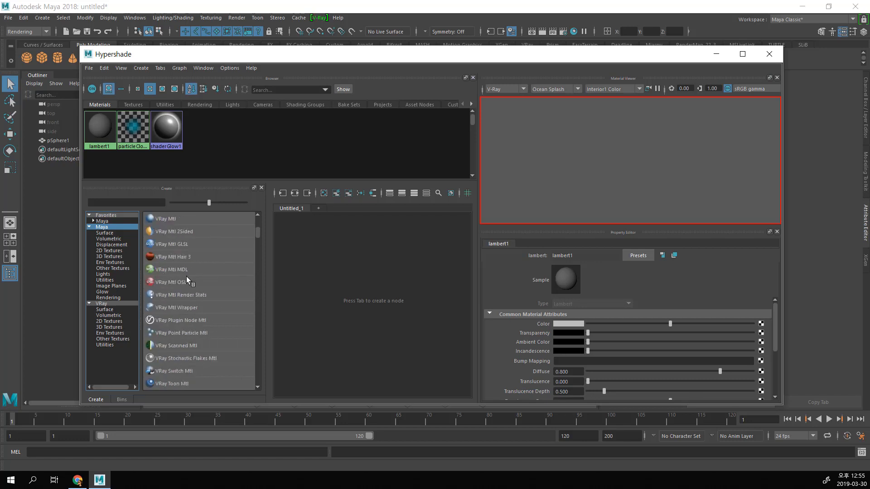
{"action": "left_click", "coordinate": [521, 250]}
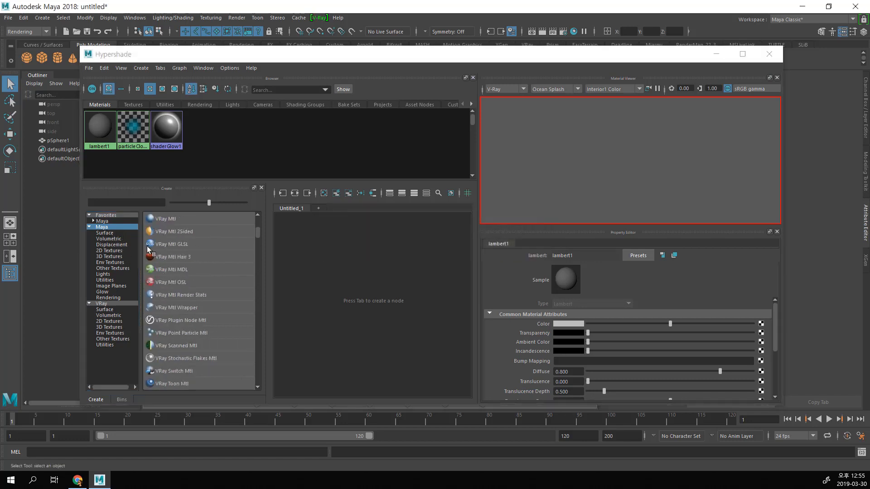
Step: Browse the Maya subcategories, including 3D Textures, Utilities, Image Planes, Rendering, Glow and Lights, to see which nodes each offers
{"action": "left_click", "coordinate": [123, 238]}
{"action": "left_click", "coordinate": [121, 256]}
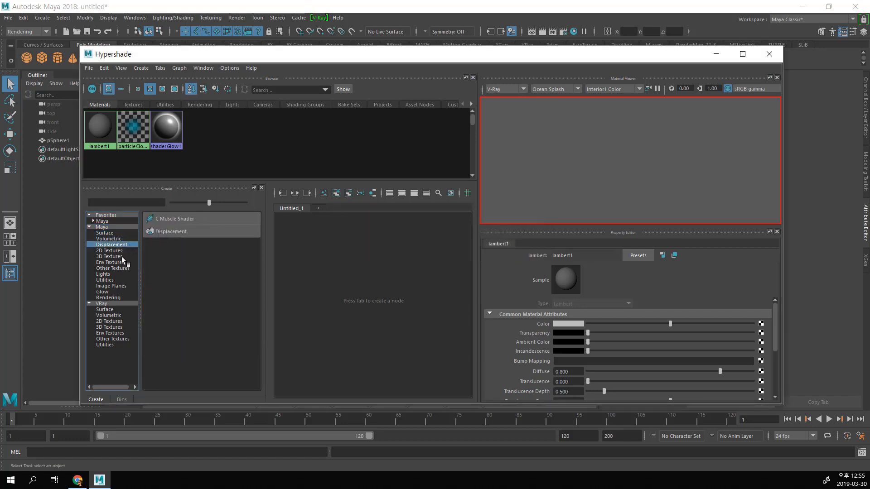
{"action": "left_click", "coordinate": [116, 280]}
{"action": "left_click", "coordinate": [114, 286]}
{"action": "left_click", "coordinate": [116, 297]}
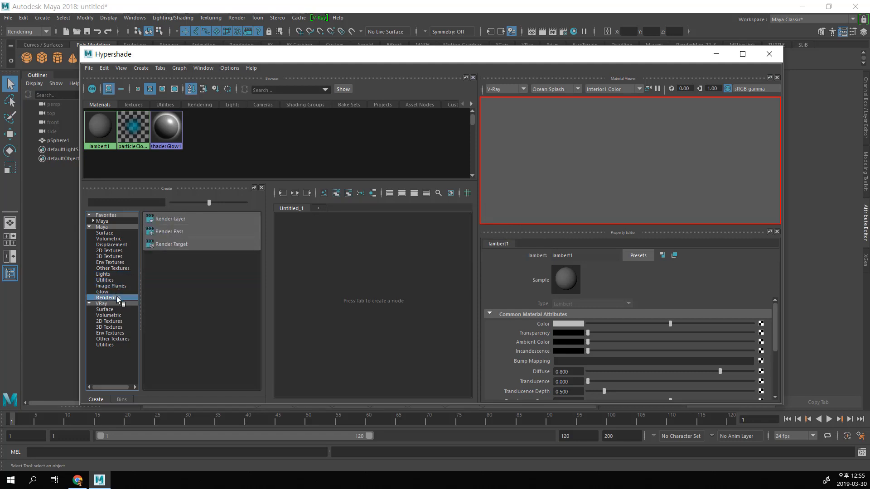
{"action": "left_click", "coordinate": [116, 292]}
{"action": "left_click", "coordinate": [116, 274]}
{"action": "left_click", "coordinate": [116, 281]}
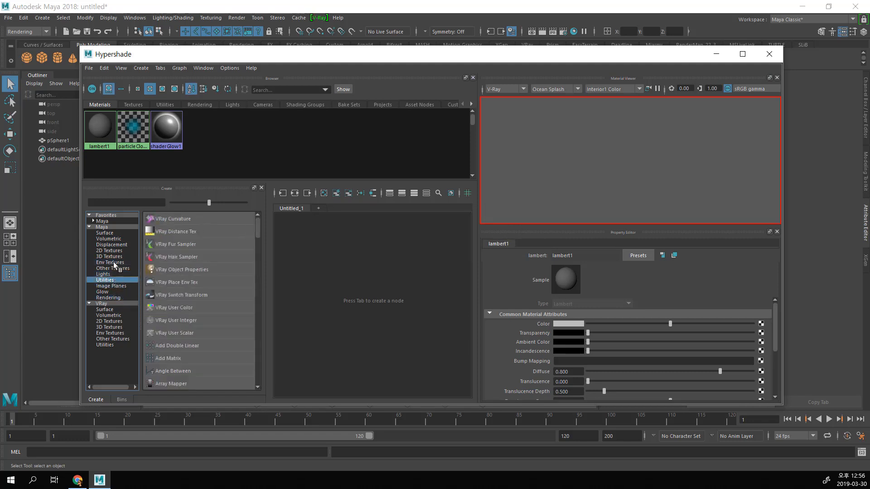
{"action": "left_click", "coordinate": [113, 264]}
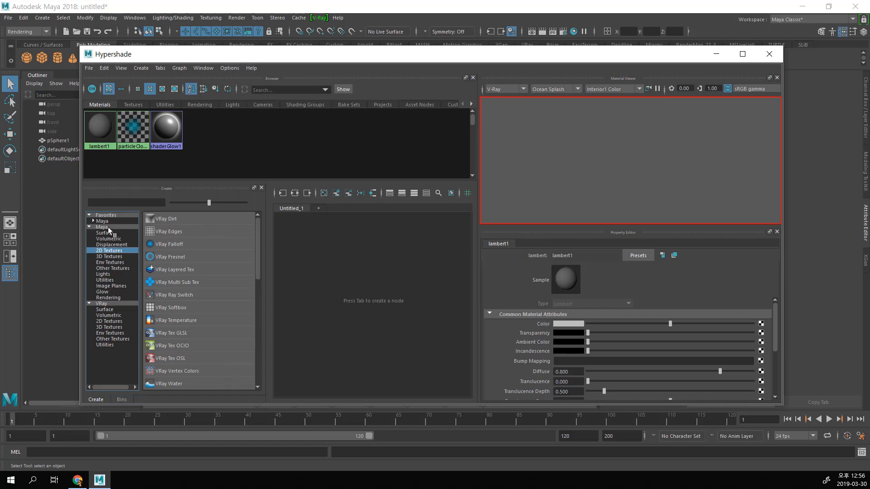
Step: Collapse the Maya category and look through all nodes in the VRay category
{"action": "left_click", "coordinate": [90, 227]}
{"action": "left_click", "coordinate": [102, 233]}
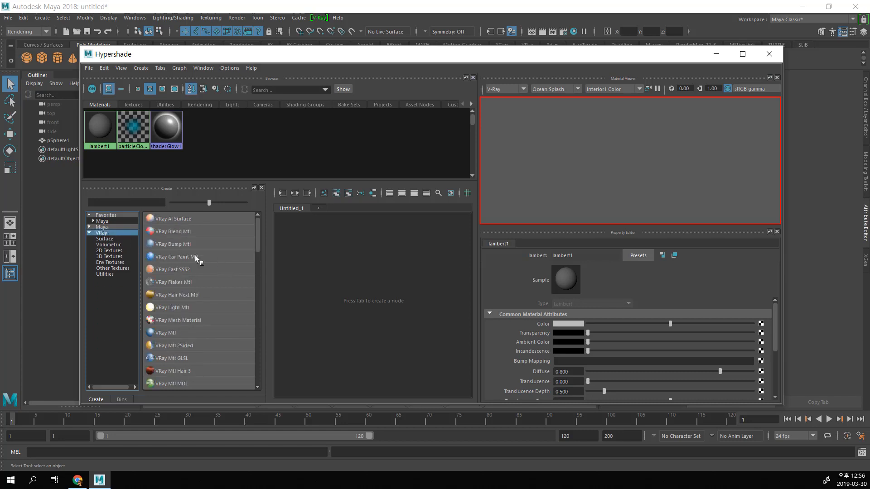
{"action": "scroll", "coordinate": [195, 256], "scroll_direction": "down", "scroll_amount": 10}
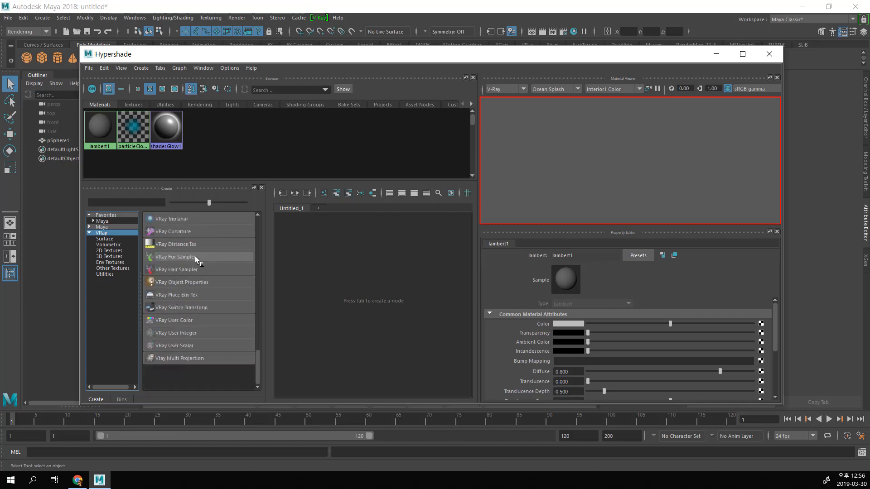
{"action": "scroll", "coordinate": [195, 257], "scroll_direction": "up", "scroll_amount": 10}
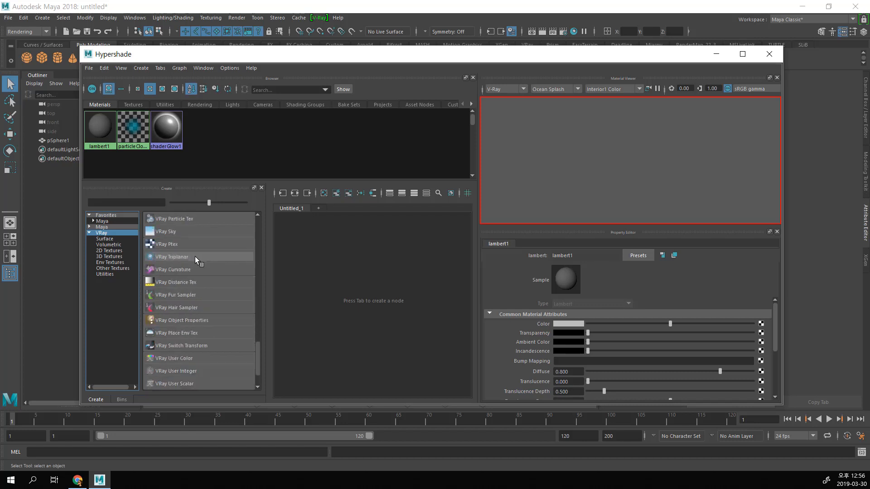
Step: Expand the Maya category again, filter its nodes by "vray" and look through the matching entries
{"action": "left_click", "coordinate": [88, 226]}
{"action": "left_click", "coordinate": [137, 202]}
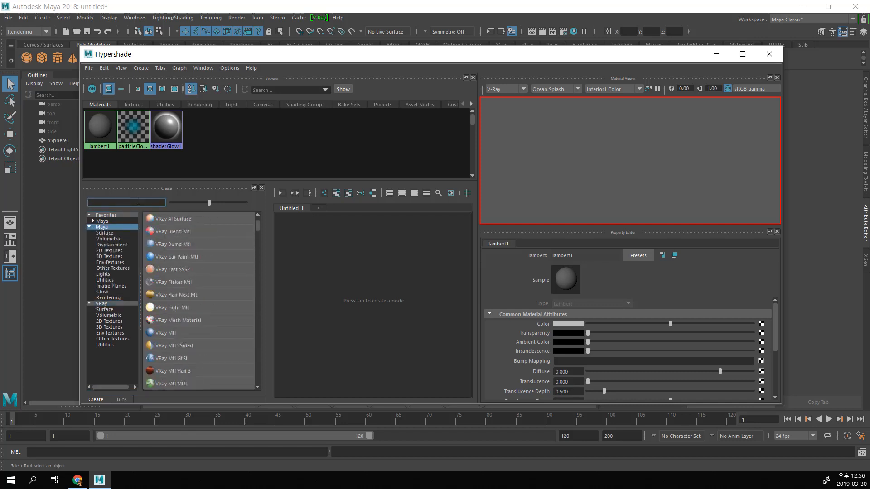
{"action": "type", "text": "vray"}
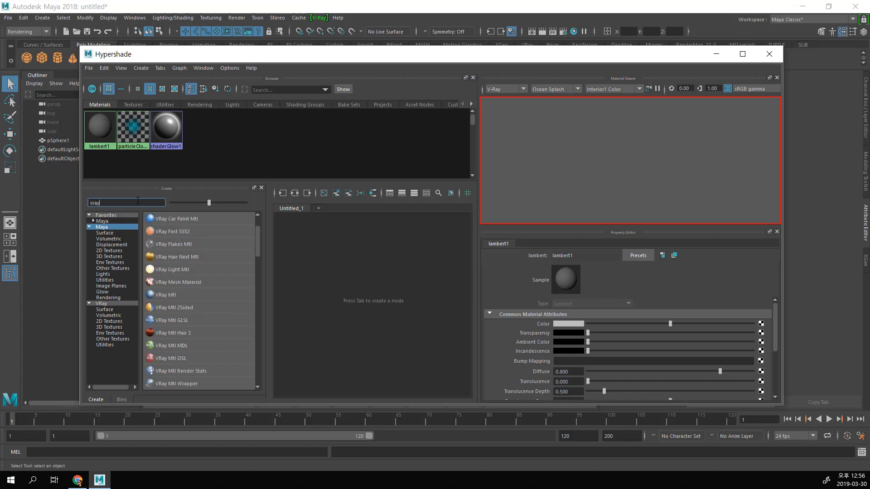
{"action": "scroll", "coordinate": [214, 247], "scroll_direction": "down", "scroll_amount": 10}
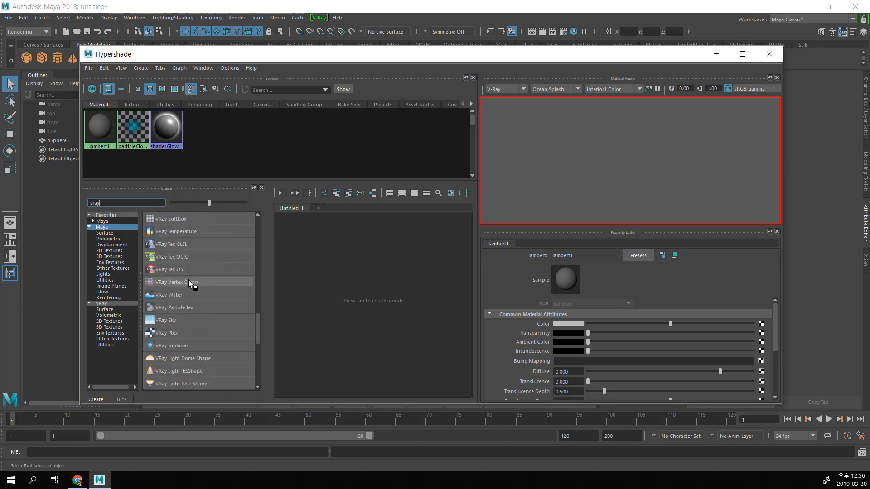
{"action": "scroll", "coordinate": [176, 282], "scroll_direction": "up", "scroll_amount": 10}
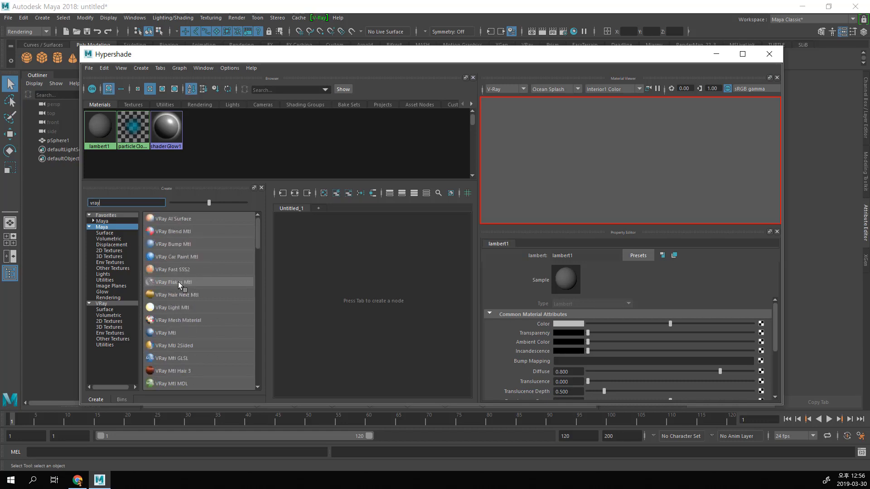
Step: List the VRay Surface materials, enlarge the Hypershade window and look through the whole list
{"action": "left_click", "coordinate": [116, 309]}
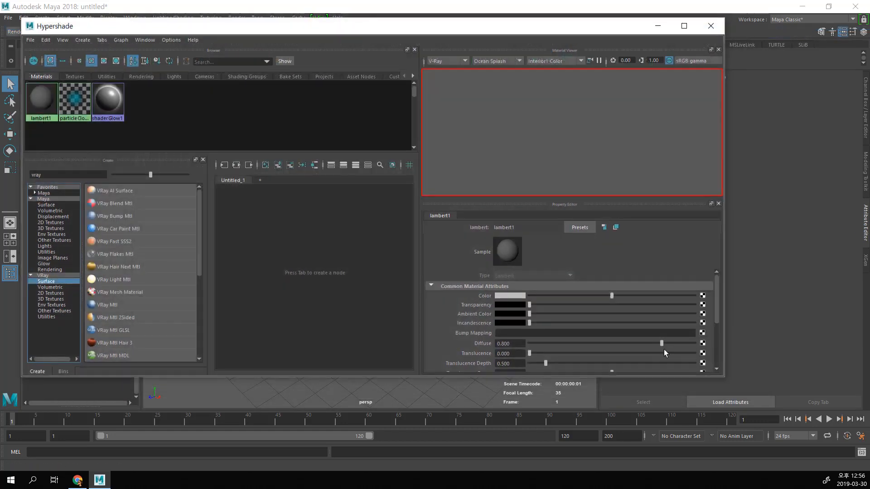
{"action": "left_click_drag", "start_coordinate": [724, 375], "coordinate": [775, 410]}
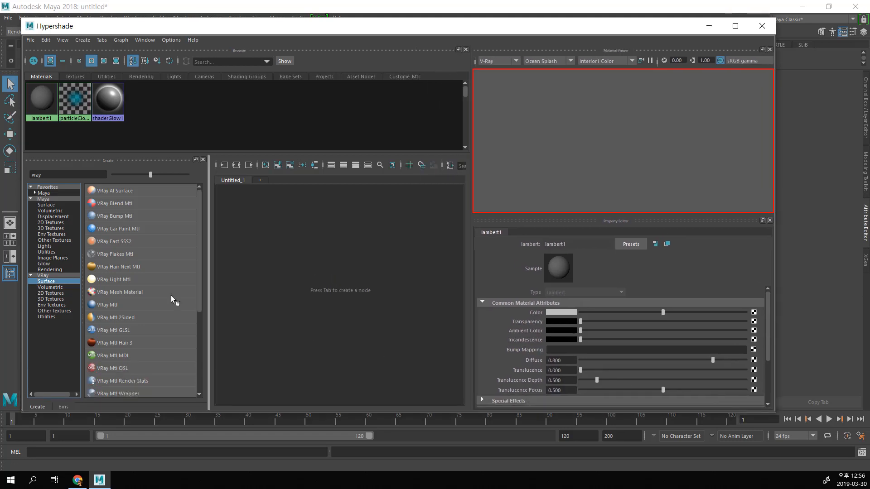
{"action": "scroll", "coordinate": [149, 301], "scroll_direction": "down", "scroll_amount": 3}
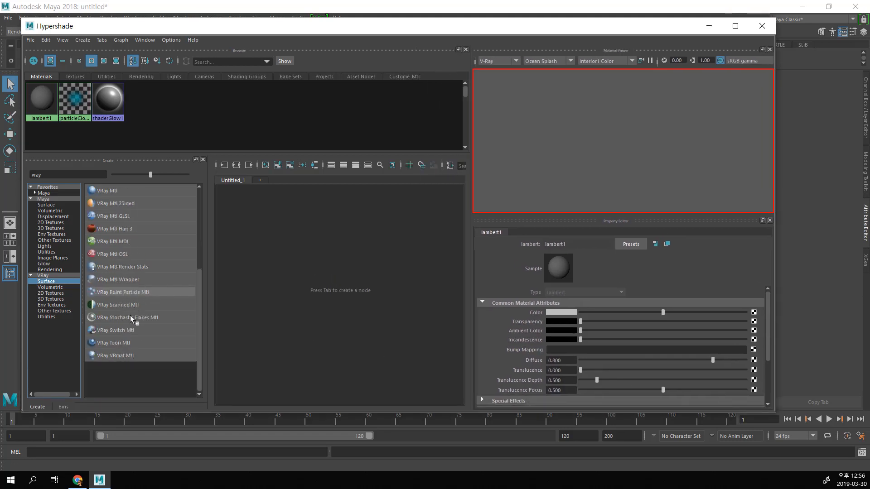
{"action": "scroll", "coordinate": [113, 240], "scroll_direction": "up", "scroll_amount": 3}
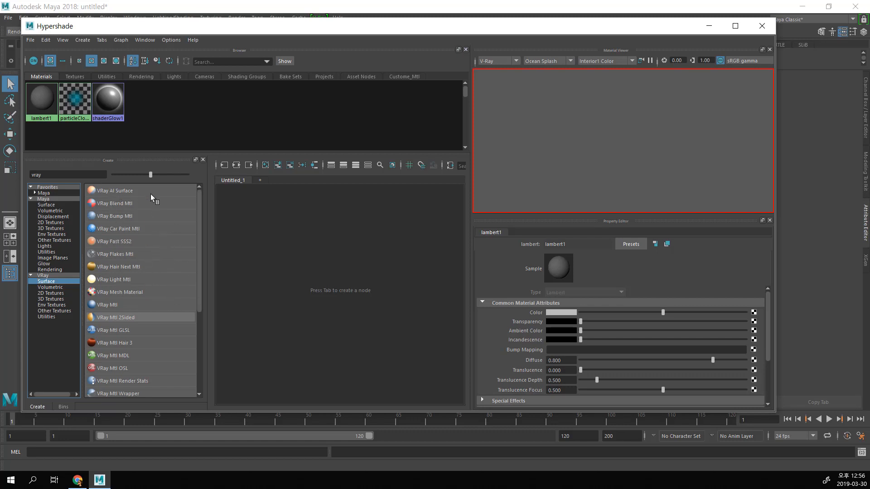
Step: View the VRay Volumetric, 2D Textures and 3D Textures nodes one after another
{"action": "left_click", "coordinate": [61, 287]}
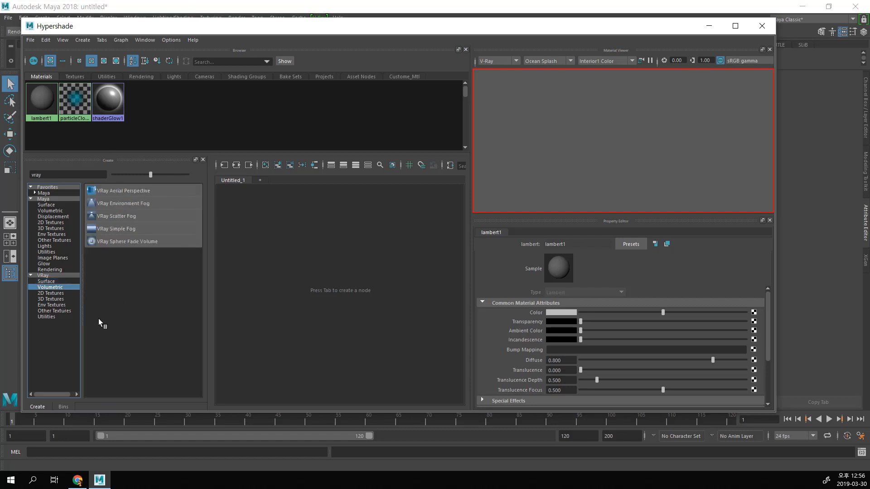
{"action": "left_click", "coordinate": [45, 294]}
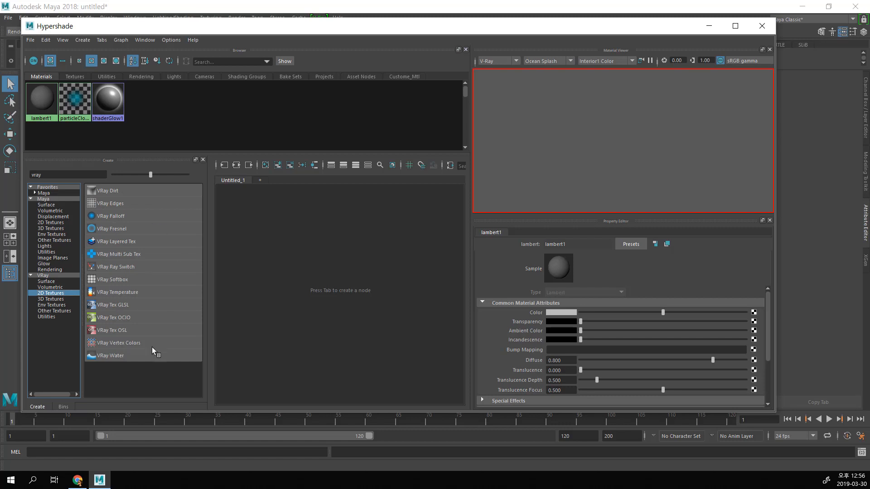
{"action": "left_click", "coordinate": [66, 299]}
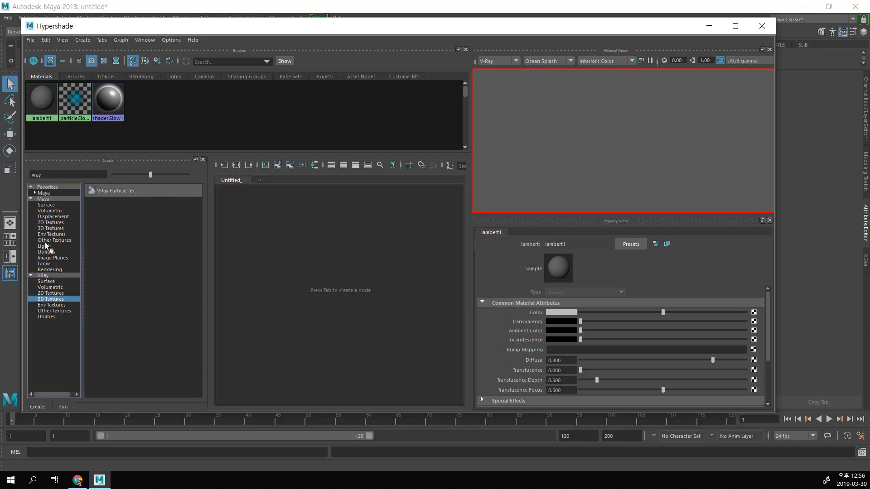
Step: Show the Maya 3D Textures and clear the "vray" filter to list all of them
{"action": "left_click", "coordinate": [44, 228]}
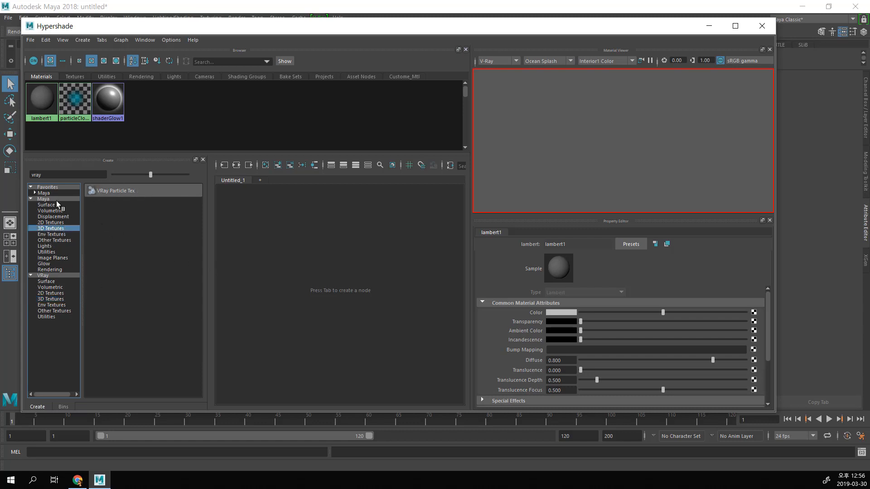
{"action": "left_click_drag", "start_coordinate": [56, 175], "coordinate": [0, 163]}
{"action": "key", "text": "BackSpace"}
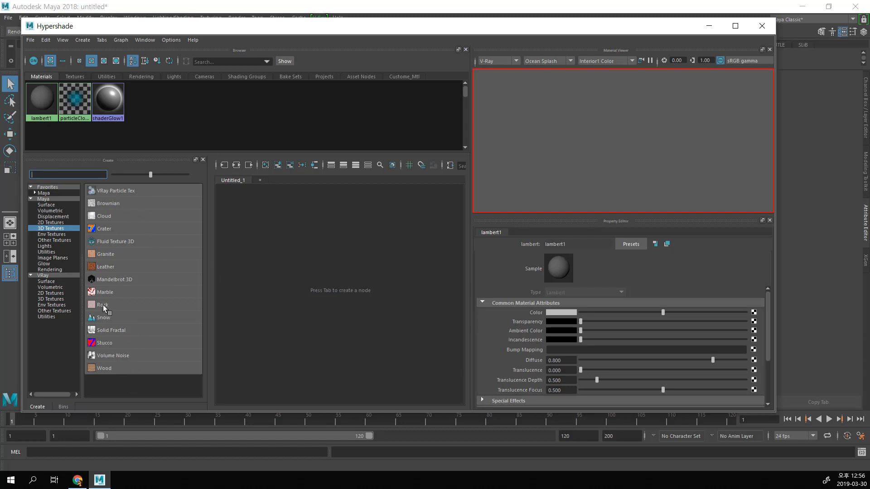
Step: View the VRay Env Textures and Other Textures nodes, and return to the full VRay list
{"action": "left_click", "coordinate": [53, 306]}
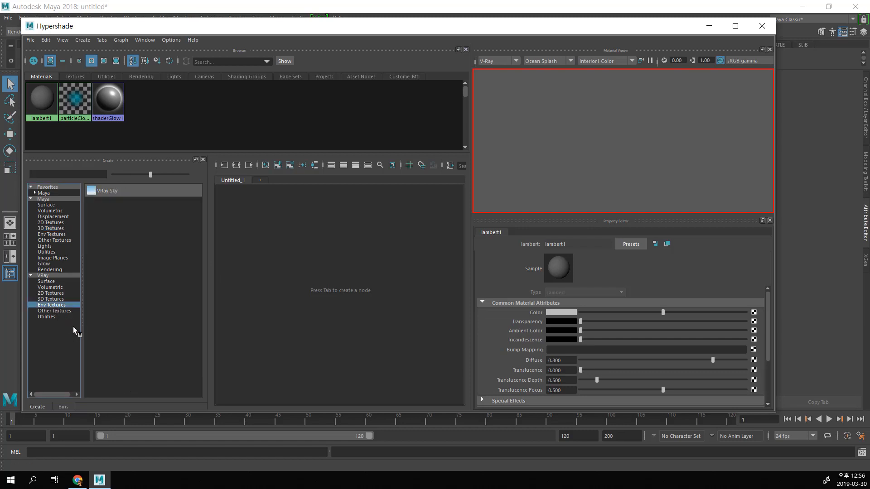
{"action": "left_click", "coordinate": [61, 316]}
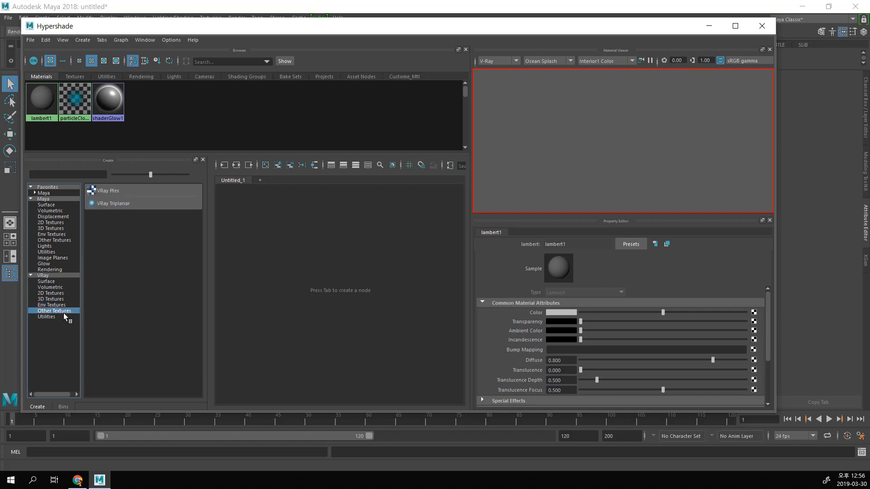
{"action": "left_click", "coordinate": [53, 275]}
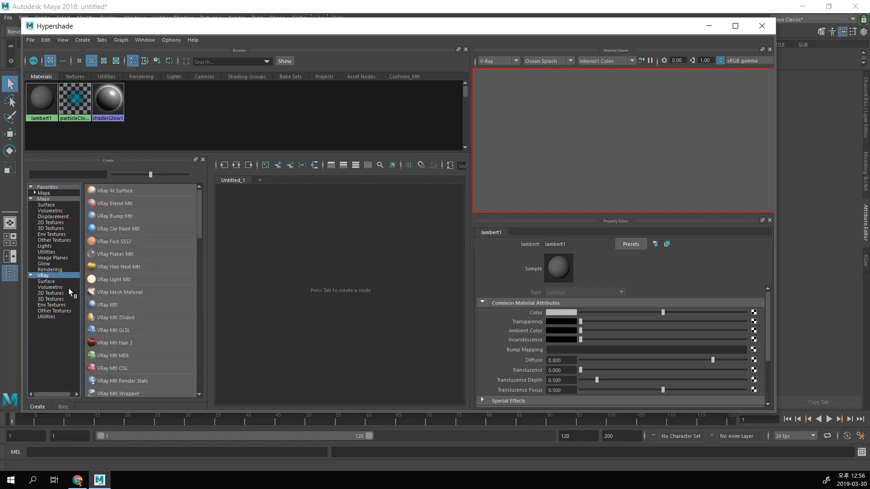
Step: Close the Hypershade, the floating V-Ray menu with the VFB command, and the floating Lights menu
{"action": "left_click", "coordinate": [761, 26]}
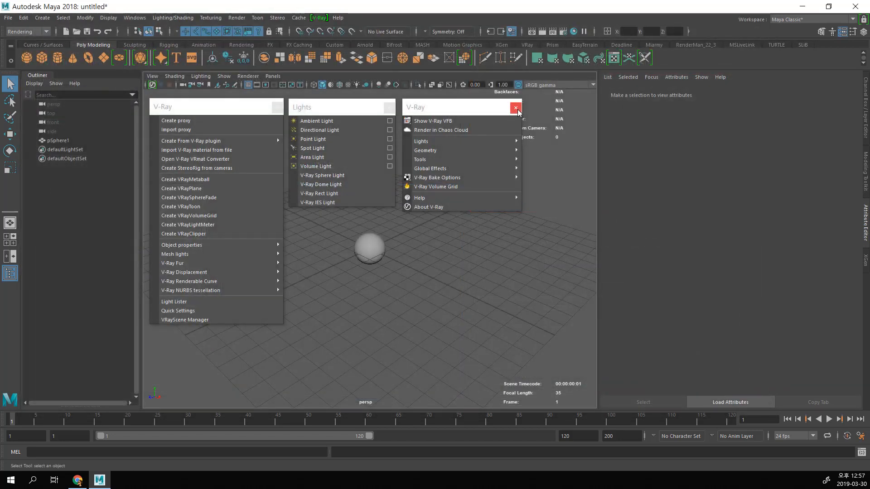
{"action": "left_click", "coordinate": [515, 107]}
{"action": "left_click", "coordinate": [390, 107]}
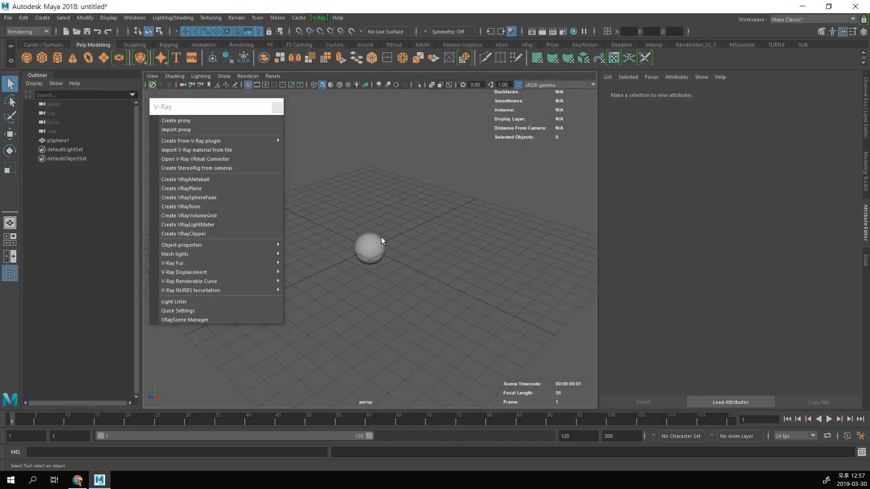
Step: Close the floating V-Ray menu and delete the polygon sphere from the scene
{"action": "left_click", "coordinate": [371, 247]}
{"action": "left_click", "coordinate": [277, 108]}
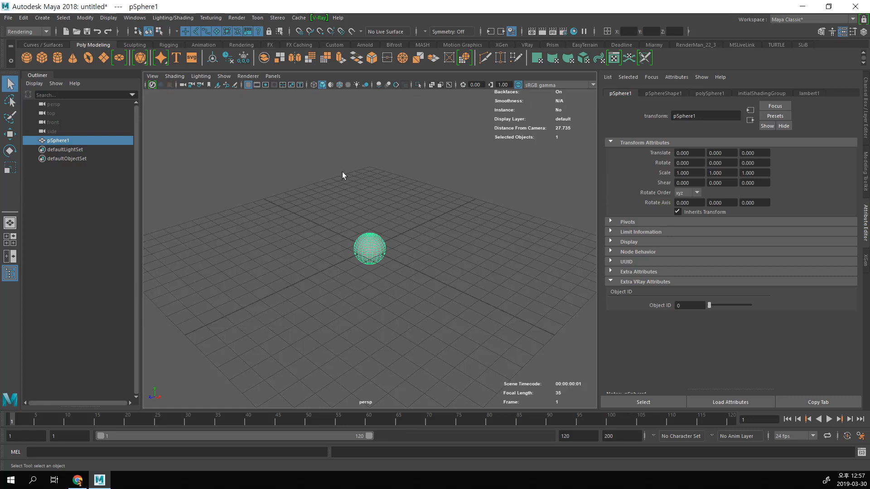
{"action": "key", "text": "Delete"}
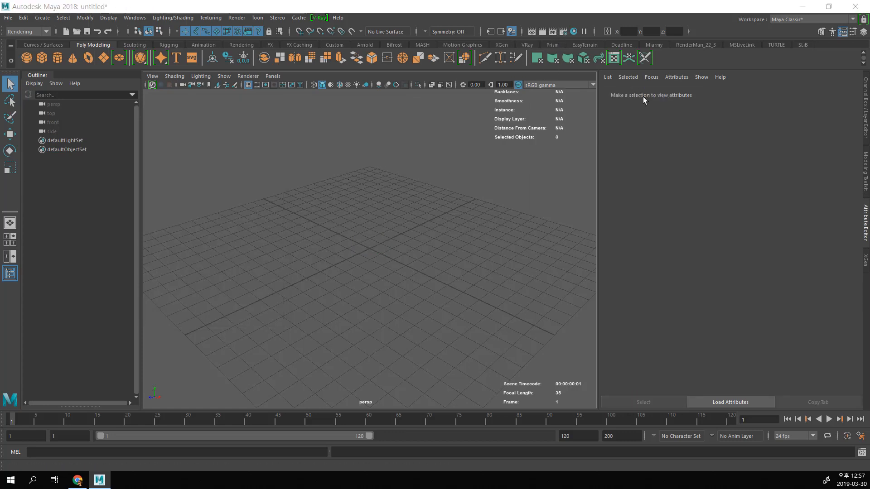
Step: Open the Render Settings, make the window narrower, and move it higher on the screen
{"action": "left_click_drag", "start_coordinate": [441, 86], "coordinate": [350, 55]}
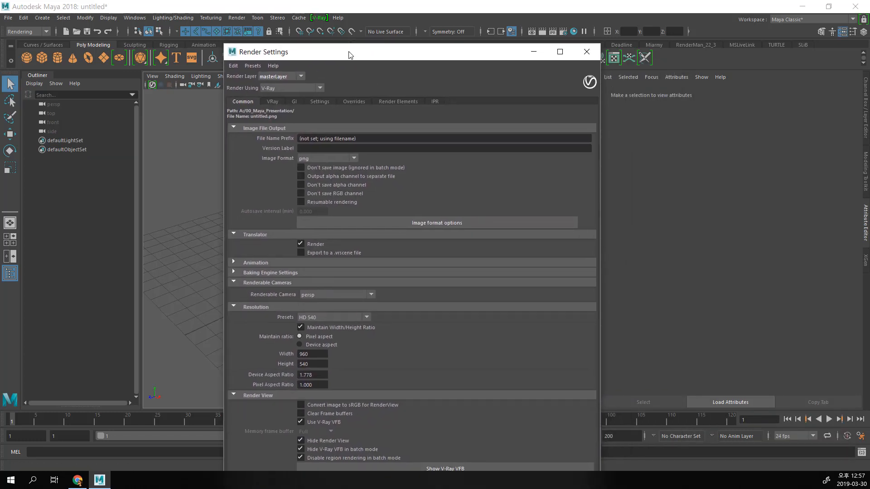
{"action": "left_click_drag", "start_coordinate": [224, 44], "coordinate": [313, 141]}
{"action": "left_click_drag", "start_coordinate": [369, 150], "coordinate": [282, 44]}
{"action": "left_click_drag", "start_coordinate": [514, 163], "coordinate": [541, 163]}
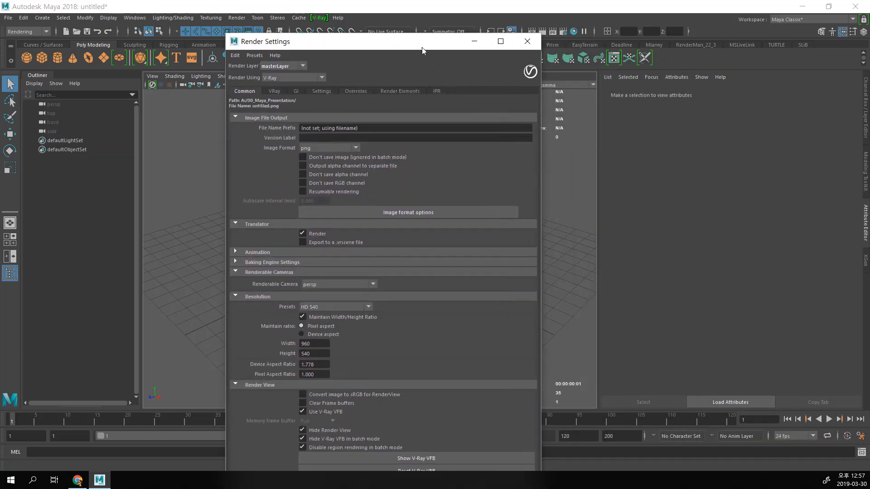
{"action": "left_click_drag", "start_coordinate": [422, 47], "coordinate": [416, 22]}
Step: Switch the renderer to Maya Software, view its Common and Maya Software settings, and set the renderer back to V-Ray
{"action": "left_click", "coordinate": [292, 53]}
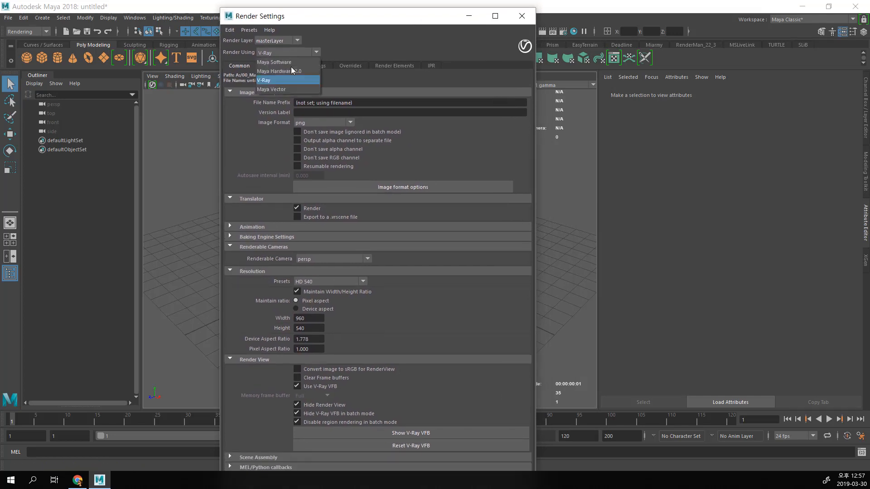
{"action": "left_click", "coordinate": [290, 62]}
{"action": "left_click", "coordinate": [281, 64]}
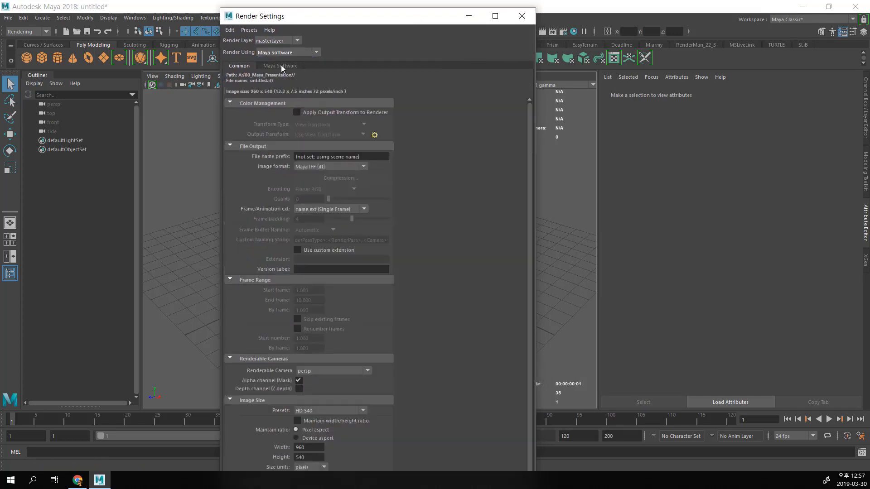
{"action": "left_click", "coordinate": [239, 66]}
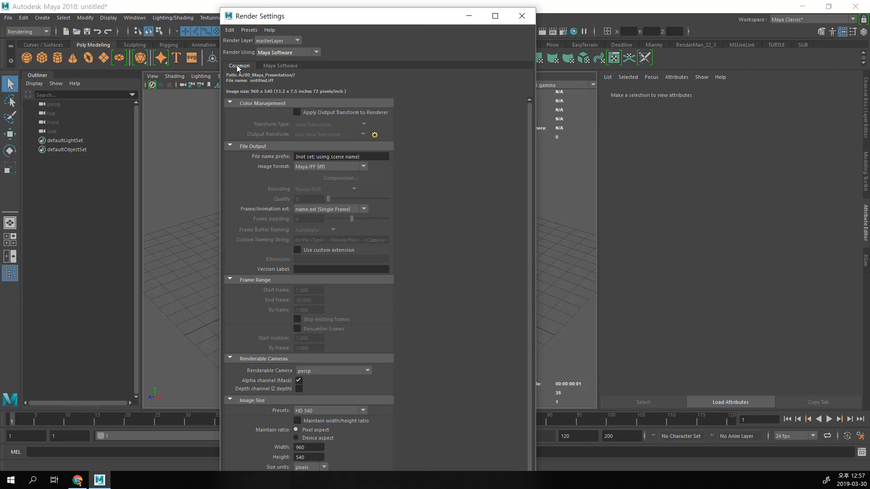
{"action": "left_click", "coordinate": [297, 66]}
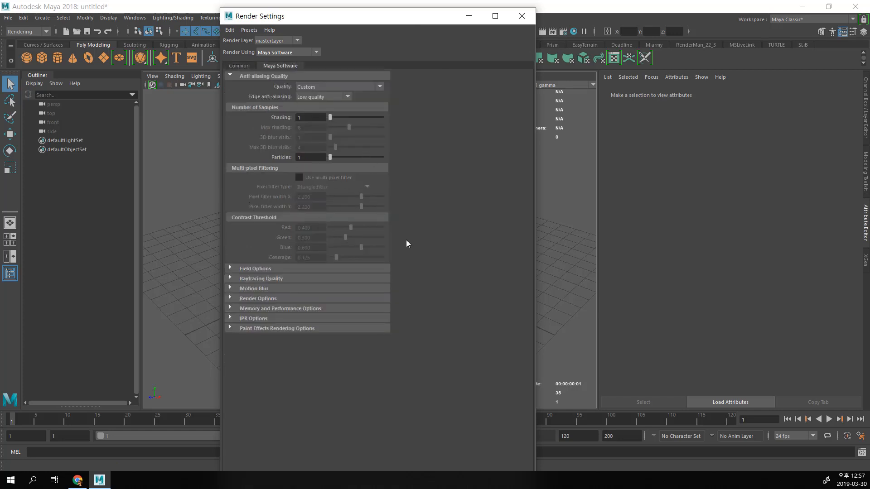
{"action": "left_click", "coordinate": [242, 66]}
{"action": "left_click", "coordinate": [276, 52]}
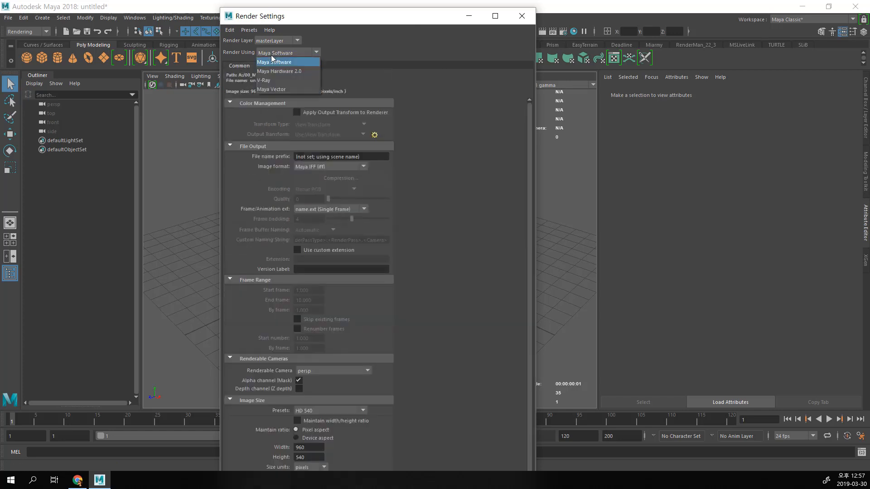
{"action": "left_click", "coordinate": [272, 83]}
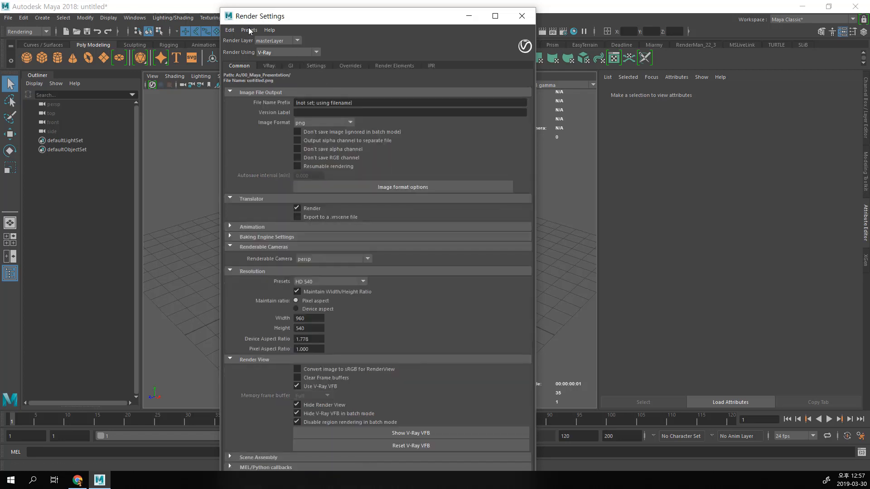
Step: Try the Translator's Export to a .vrscene file option and return the Translator to Render only
{"action": "mouse_move", "coordinate": [220, 8]}
{"action": "left_mouse_down"}
{"action": "mouse_move", "coordinate": [226, 52]}
{"action": "mouse_move", "coordinate": [211, 7]}
{"action": "left_mouse_up"}
{"action": "scroll", "coordinate": [316, 196], "scroll_direction": "down", "scroll_amount": 2}
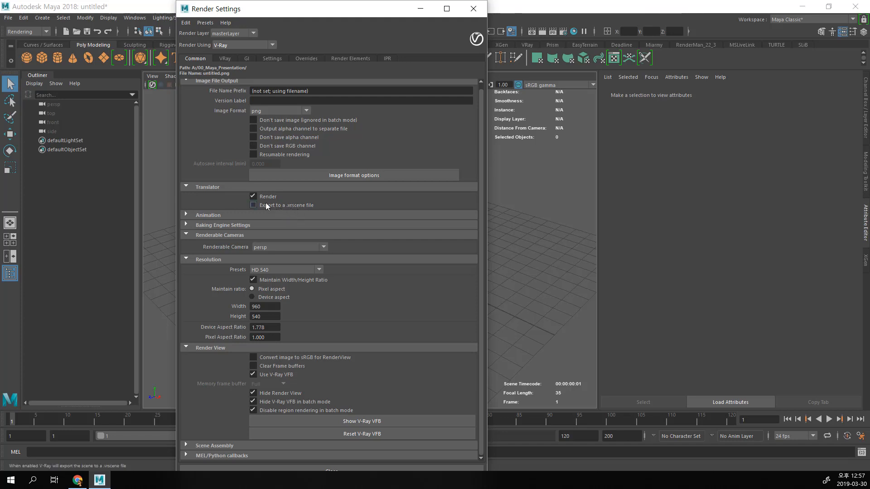
{"action": "left_click", "coordinate": [278, 205]}
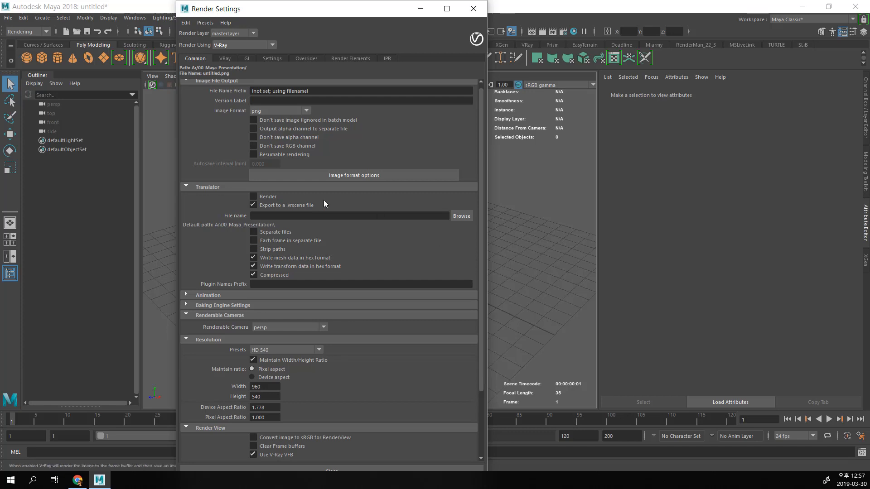
{"action": "left_click", "coordinate": [253, 204]}
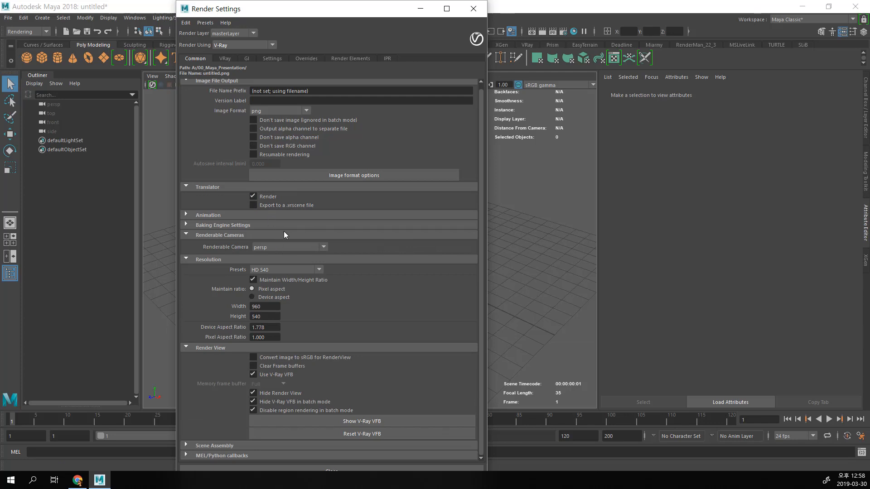
{"action": "left_click", "coordinate": [253, 205]}
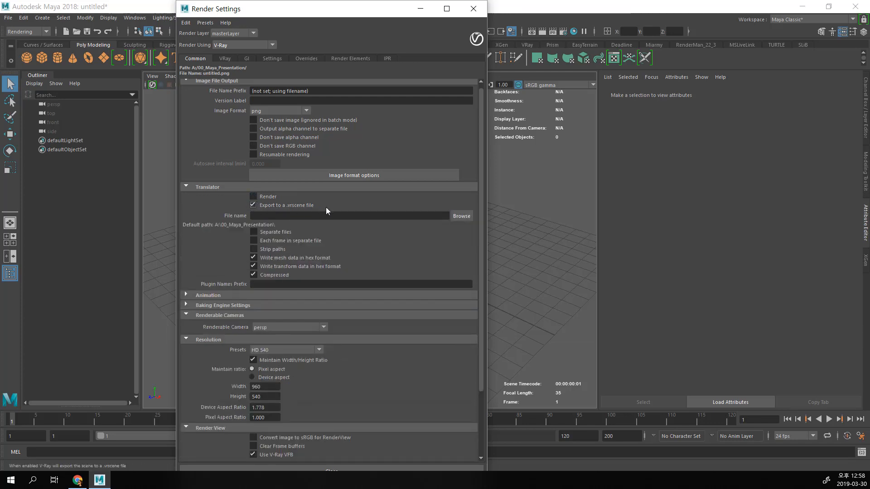
{"action": "left_click", "coordinate": [254, 196]}
{"action": "left_click", "coordinate": [253, 197]}
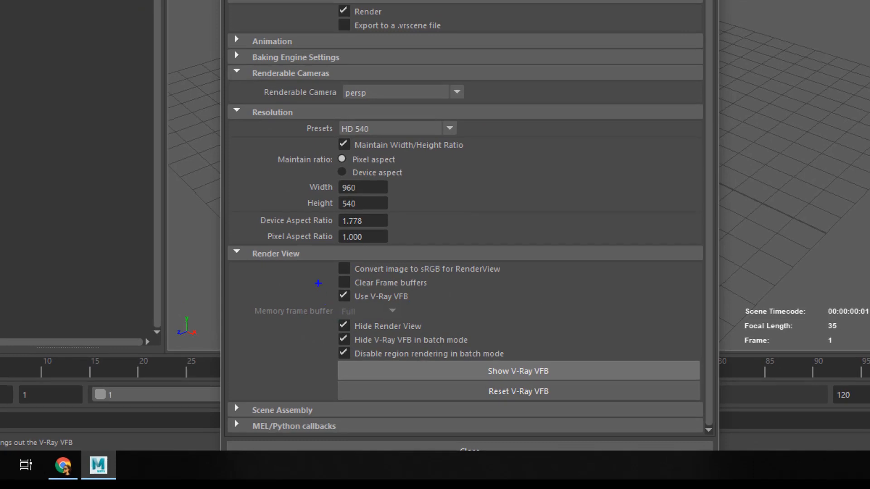
Step: Show the V-Ray frame buffer from the Render View settings and arrange it beside the Render Settings window
{"action": "mouse_move", "coordinate": [320, 285]}
{"action": "left_mouse_down"}
{"action": "mouse_move", "coordinate": [447, 313]}
{"action": "mouse_move", "coordinate": [304, 286]}
{"action": "left_mouse_up"}
{"action": "mouse_move", "coordinate": [548, 379]}
{"action": "left_mouse_down"}
{"action": "mouse_move", "coordinate": [578, 348]}
{"action": "mouse_move", "coordinate": [553, 360]}
{"action": "left_mouse_up"}
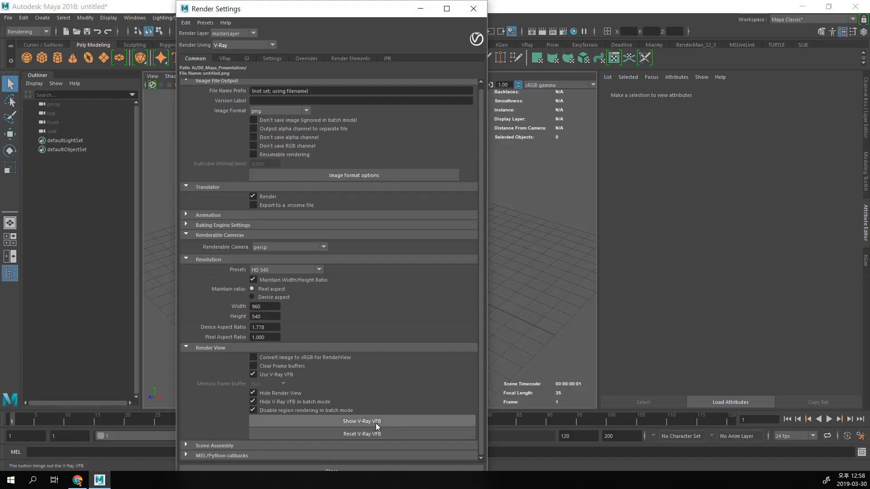
{"action": "left_click", "coordinate": [375, 421]}
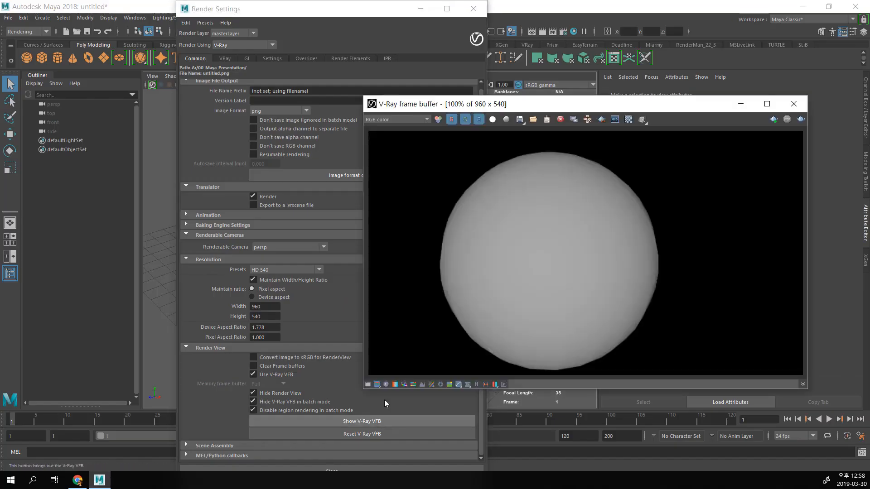
{"action": "left_click_drag", "start_coordinate": [511, 106], "coordinate": [493, 116]}
{"action": "left_click_drag", "start_coordinate": [370, 14], "coordinate": [249, 27]}
Step: Display the VRay shelf, and close the V-Ray frame buffer
{"action": "left_click", "coordinate": [528, 45]}
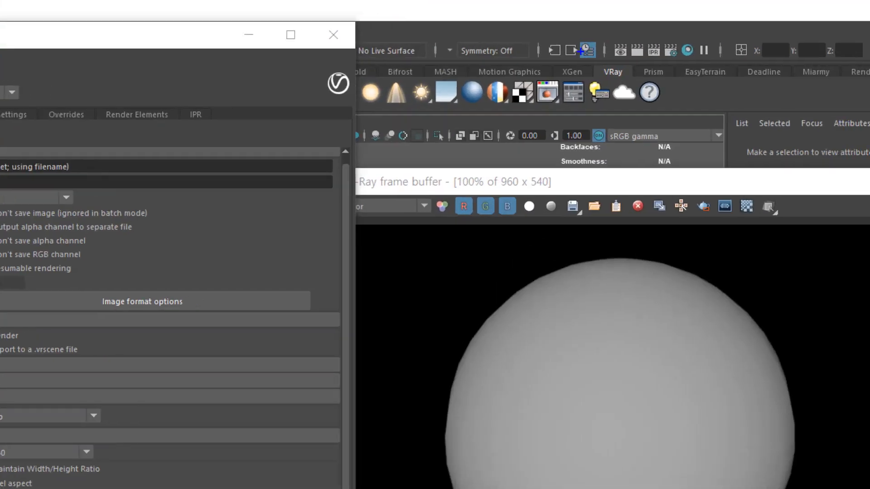
{"action": "mouse_move", "coordinate": [549, 112]}
{"action": "left_mouse_down"}
{"action": "mouse_move", "coordinate": [569, 78]}
{"action": "mouse_move", "coordinate": [536, 73]}
{"action": "mouse_move", "coordinate": [521, 116]}
{"action": "left_mouse_up"}
{"action": "key", "text": "Escape"}
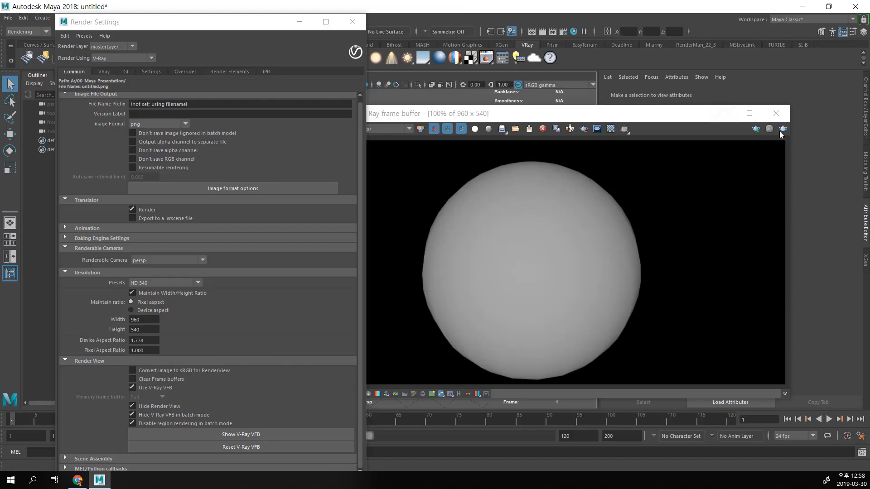
{"action": "left_click", "coordinate": [775, 112]}
{"action": "left_click_drag", "start_coordinate": [268, 27], "coordinate": [286, 21]}
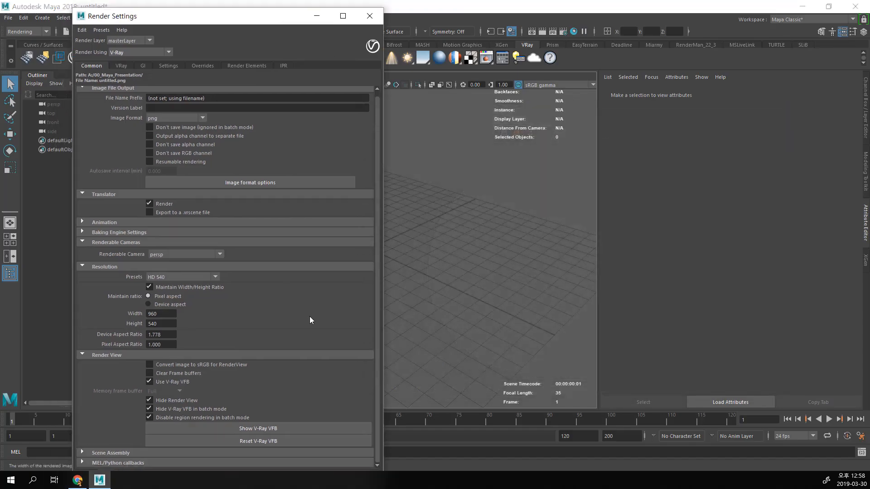
Step: Disable the Use V-Ray VFB option and enable it again
{"action": "left_click", "coordinate": [178, 384]}
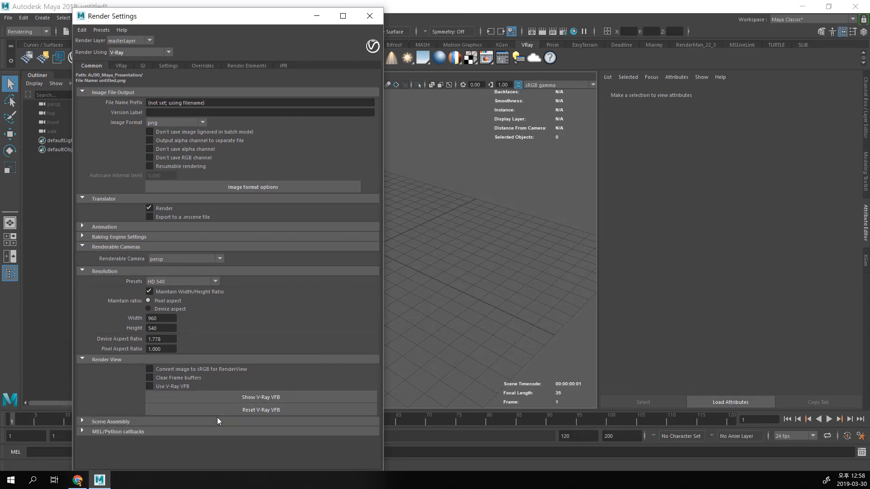
{"action": "left_click", "coordinate": [166, 386]}
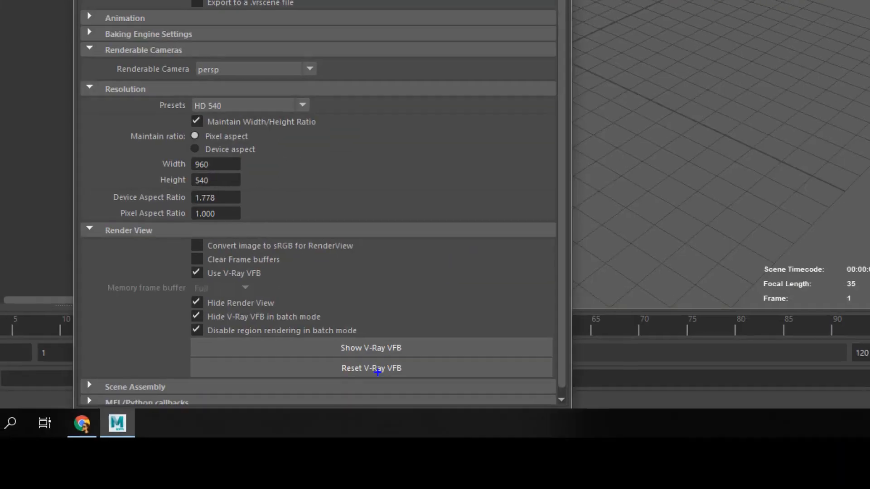
{"action": "mouse_move", "coordinate": [330, 356]}
{"action": "left_mouse_down"}
{"action": "mouse_move", "coordinate": [330, 380]}
{"action": "mouse_move", "coordinate": [431, 382]}
{"action": "mouse_move", "coordinate": [340, 354]}
{"action": "mouse_move", "coordinate": [313, 356]}
{"action": "left_mouse_up"}
{"action": "mouse_move", "coordinate": [410, 361]}
{"action": "left_mouse_down"}
{"action": "mouse_move", "coordinate": [395, 379]}
{"action": "mouse_move", "coordinate": [370, 385]}
{"action": "left_mouse_up"}
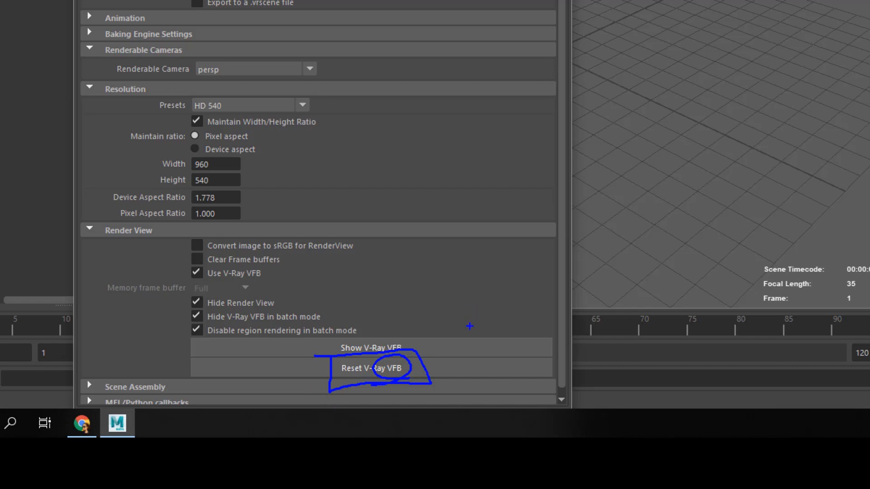
{"action": "mouse_move", "coordinate": [393, 357]}
{"action": "left_mouse_down"}
{"action": "mouse_move", "coordinate": [392, 378]}
{"action": "mouse_move", "coordinate": [404, 356]}
{"action": "mouse_move", "coordinate": [562, 317]}
{"action": "mouse_move", "coordinate": [535, 337]}
{"action": "left_mouse_up"}
{"action": "left_click_drag", "start_coordinate": [516, 307], "coordinate": [528, 342]}
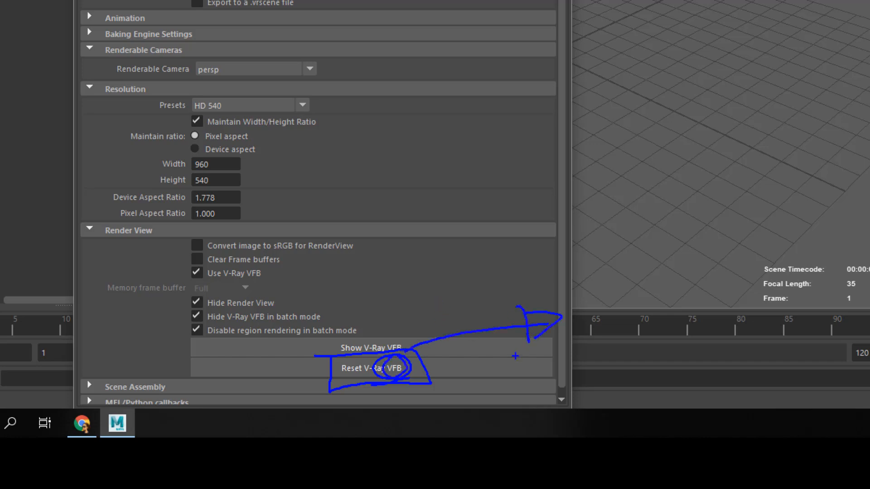
{"action": "mouse_move", "coordinate": [335, 358]}
{"action": "left_mouse_down"}
{"action": "mouse_move", "coordinate": [334, 390]}
{"action": "mouse_move", "coordinate": [437, 355]}
{"action": "mouse_move", "coordinate": [336, 360]}
{"action": "left_mouse_up"}
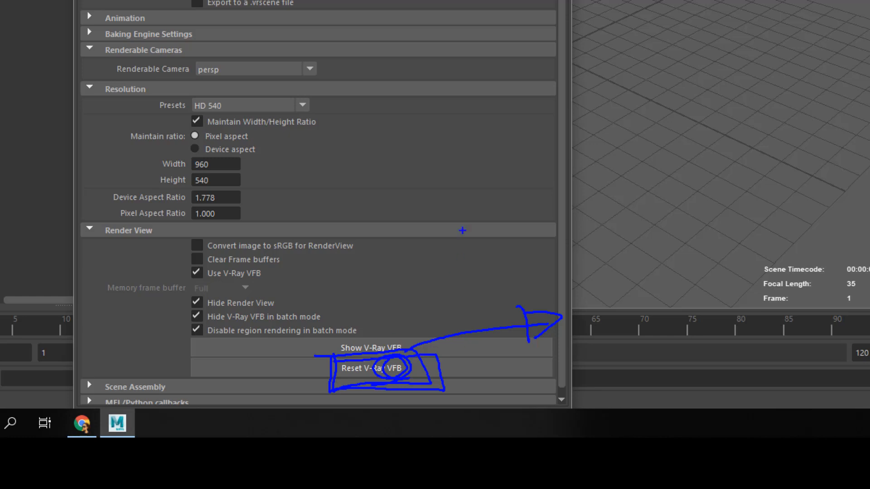
{"action": "mouse_move", "coordinate": [415, 101]}
{"action": "left_mouse_down"}
{"action": "mouse_move", "coordinate": [410, 290]}
{"action": "mouse_move", "coordinate": [630, 127]}
{"action": "mouse_move", "coordinate": [362, 89]}
{"action": "left_mouse_up"}
{"action": "left_click_drag", "start_coordinate": [744, 103], "coordinate": [652, 127]}
{"action": "mouse_move", "coordinate": [690, 97]}
{"action": "left_mouse_down"}
{"action": "mouse_move", "coordinate": [660, 142]}
{"action": "mouse_move", "coordinate": [688, 155]}
{"action": "left_mouse_up"}
{"action": "key", "text": "Escape"}
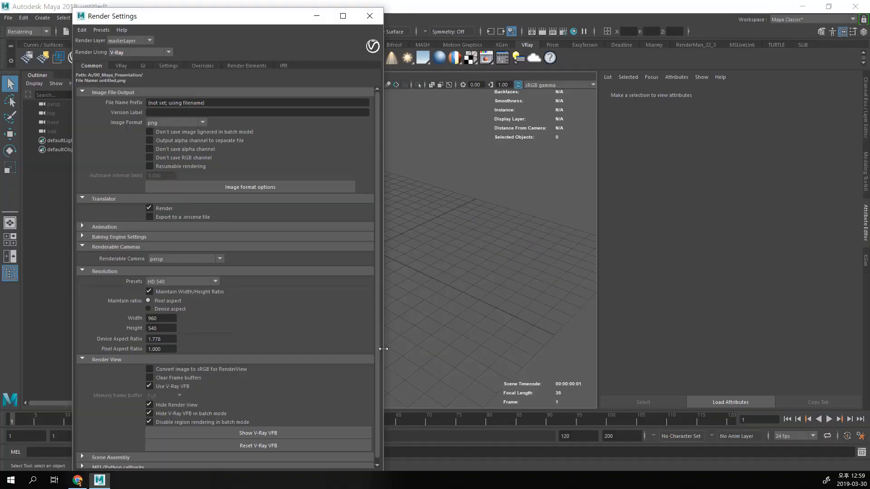
Step: Collapse the Resolution and Renderable Cameras sections of the Common settings, and show the VRay render settings
{"action": "scroll", "coordinate": [280, 396], "scroll_direction": "down", "scroll_amount": 2}
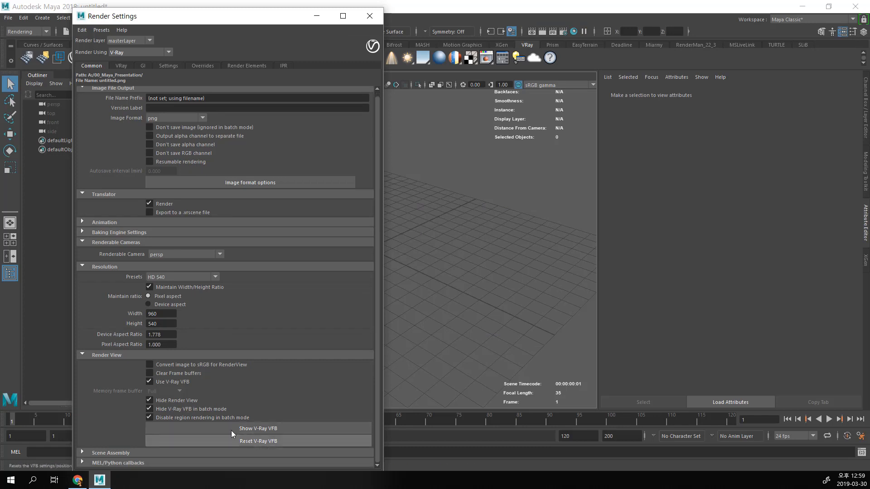
{"action": "left_click", "coordinate": [105, 269]}
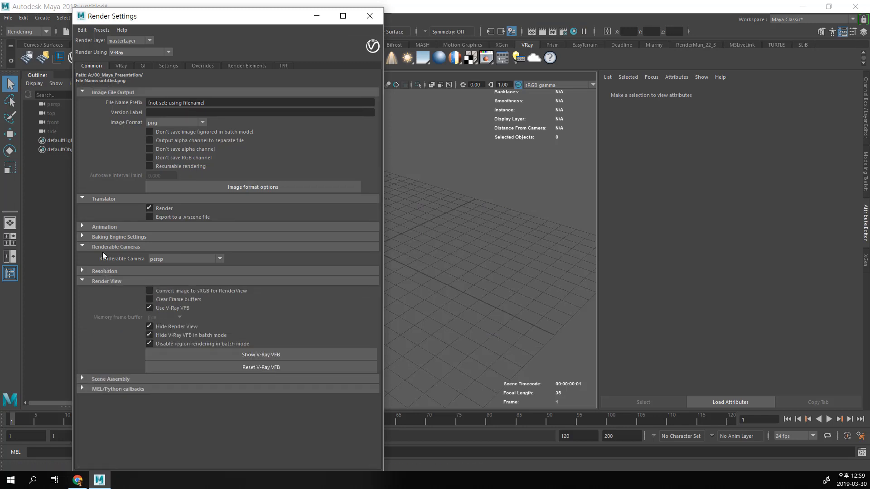
{"action": "left_click", "coordinate": [101, 248]}
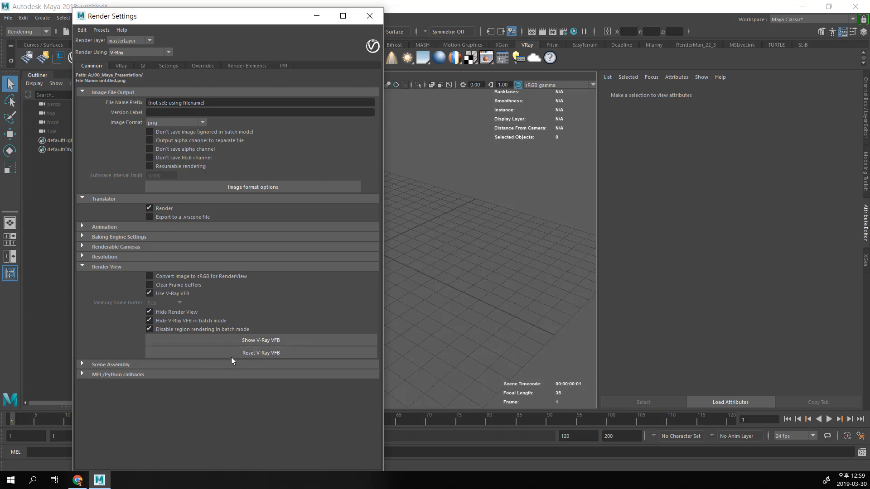
{"action": "left_click", "coordinate": [121, 67]}
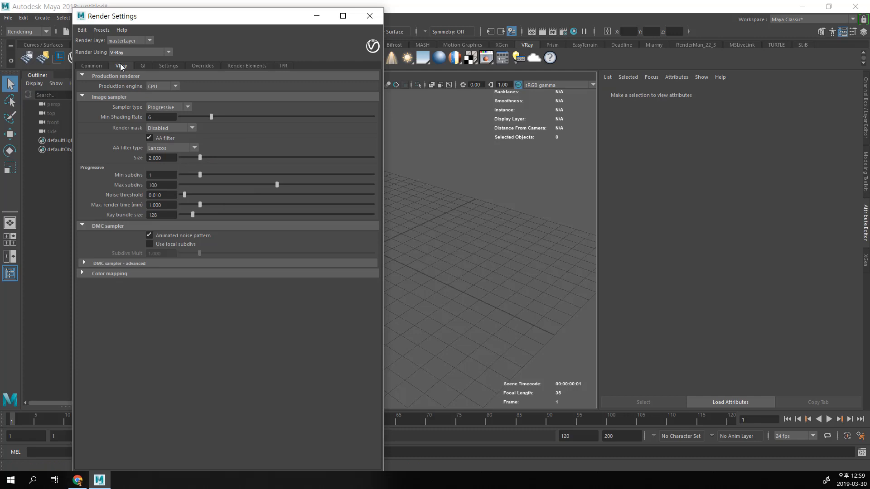
Step: Try CUDA as the production engine and set it back to CPU
{"action": "left_click", "coordinate": [161, 86]}
{"action": "left_click", "coordinate": [170, 105]}
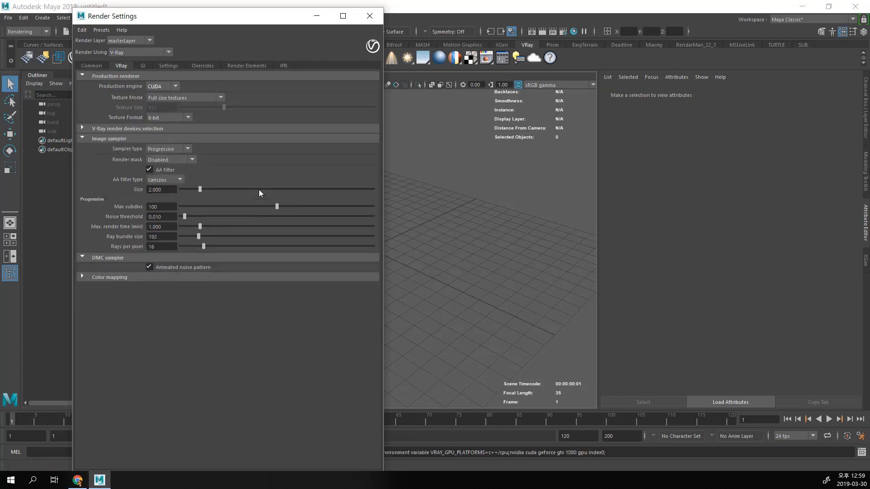
{"action": "left_click", "coordinate": [165, 86]}
{"action": "left_click", "coordinate": [167, 94]}
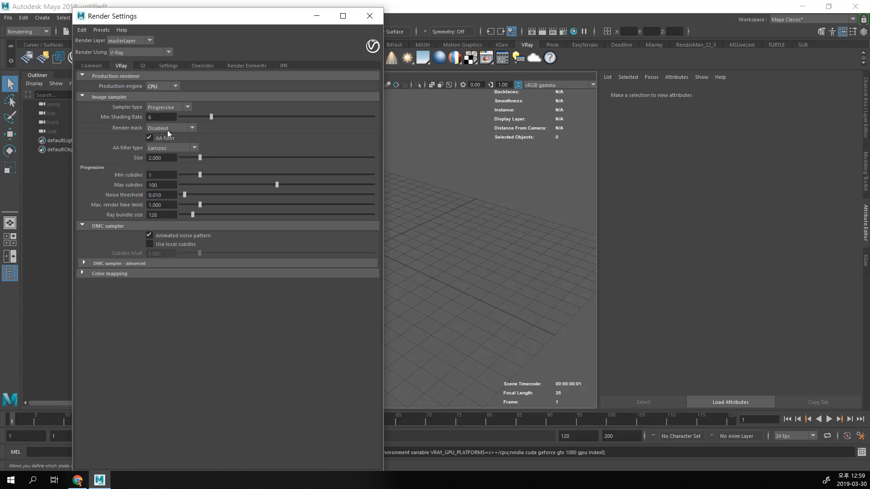
Step: Try the Bucket image sampler type and set it back to Progressive
{"action": "left_click", "coordinate": [172, 108]}
{"action": "left_click", "coordinate": [168, 107]}
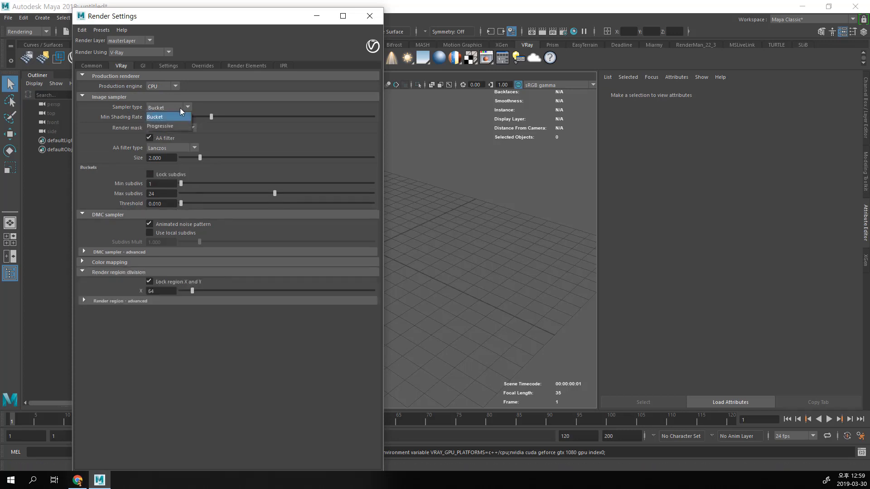
{"action": "left_click", "coordinate": [163, 125]}
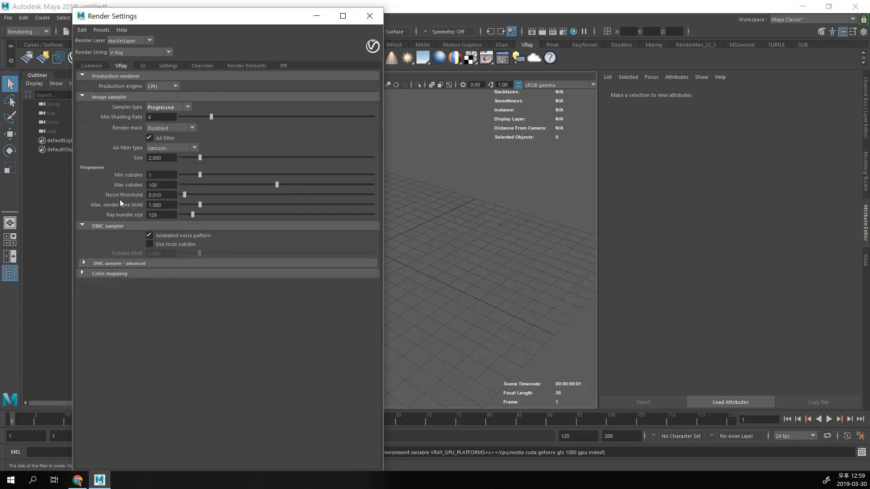
Step: Expand the advanced DMC sampler and Color mapping sections to view their options, and collapse them again
{"action": "left_click", "coordinate": [143, 264]}
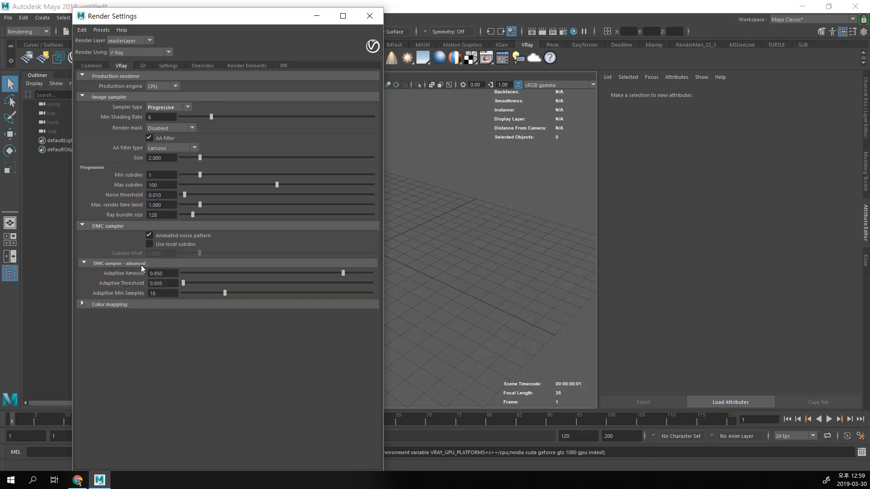
{"action": "left_click", "coordinate": [141, 265]}
{"action": "left_click", "coordinate": [139, 274]}
{"action": "left_click", "coordinate": [140, 274]}
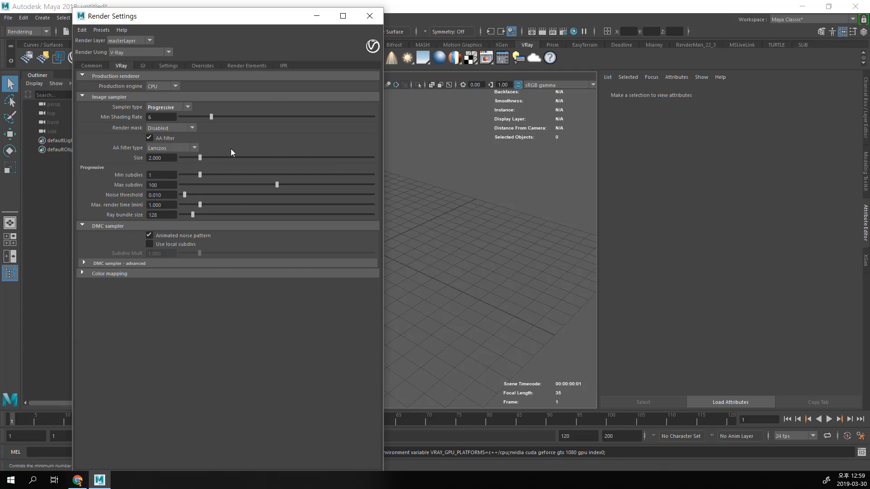
Step: Review the advanced DMC sampler and Color mapping options once more, leaving both sections collapsed
{"action": "left_click", "coordinate": [120, 262]}
{"action": "left_click", "coordinate": [129, 304]}
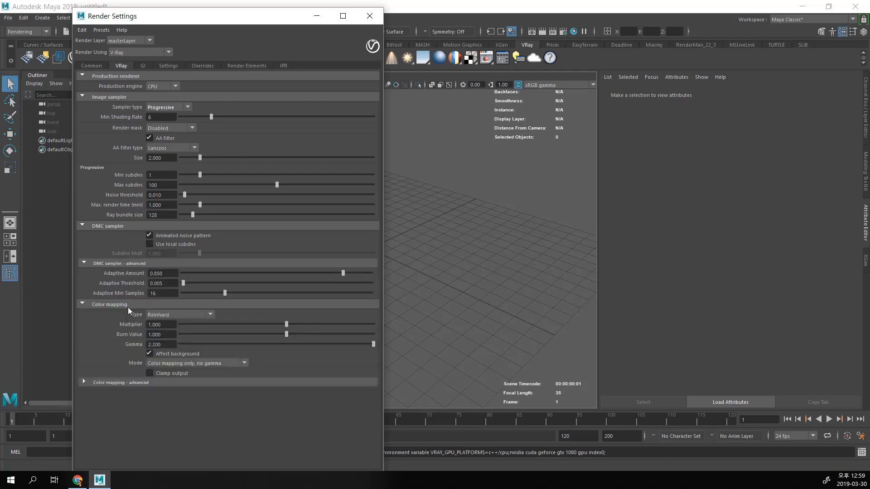
{"action": "left_click", "coordinate": [120, 264]}
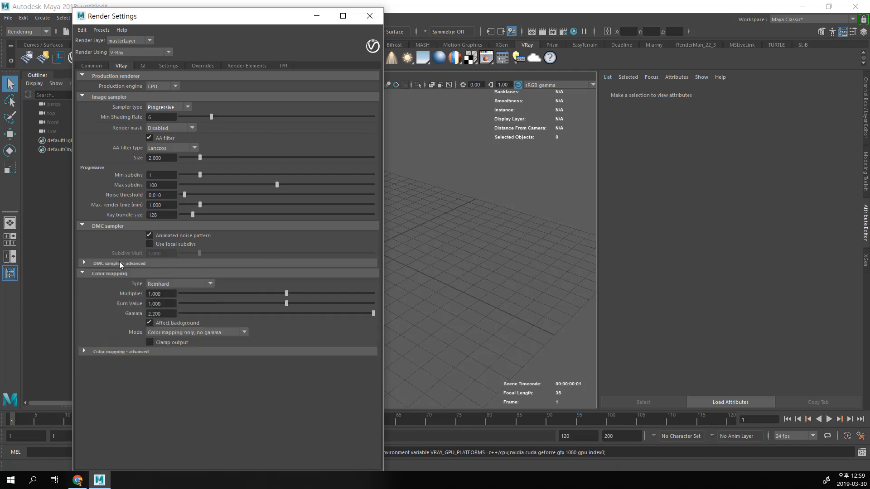
{"action": "left_click", "coordinate": [120, 274]}
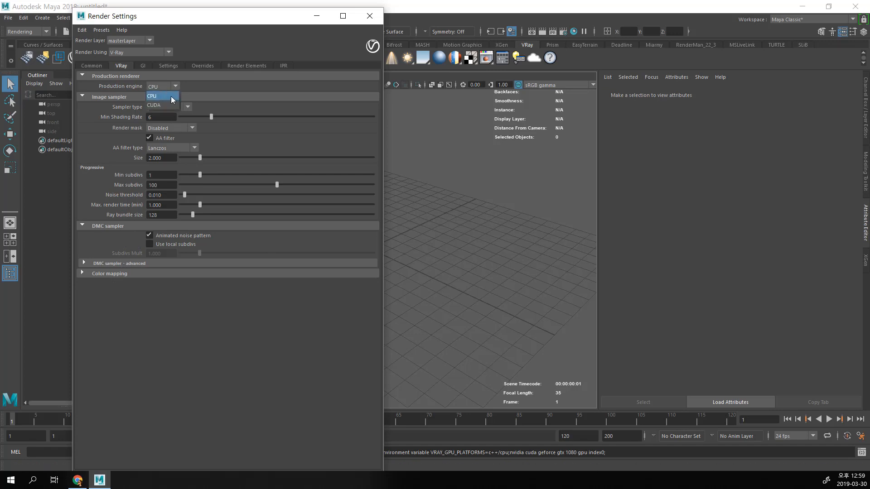
Step: Try CUDA as the production engine, expand its V-Ray render devices selection, and return the engine to CPU
{"action": "left_click", "coordinate": [164, 90]}
{"action": "left_click", "coordinate": [170, 101]}
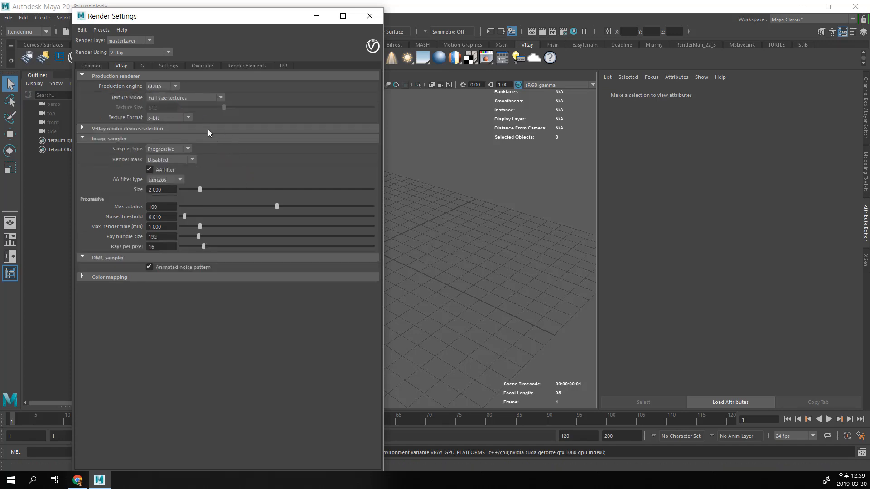
{"action": "left_click", "coordinate": [208, 129]}
{"action": "left_click", "coordinate": [168, 96]}
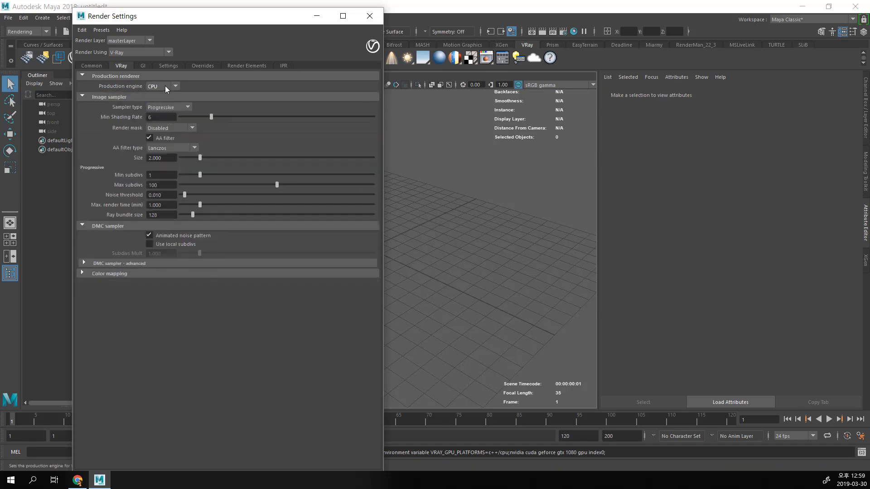
Step: Switch the production engine to CUDA again, expand Color mapping to view its options, and set the engine back to CPU
{"action": "left_click", "coordinate": [165, 86]}
{"action": "left_click", "coordinate": [166, 105]}
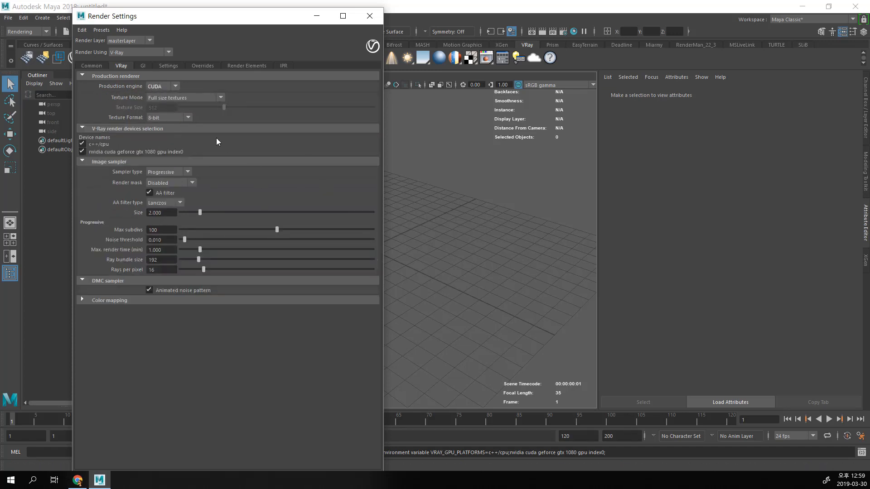
{"action": "left_click", "coordinate": [144, 299]}
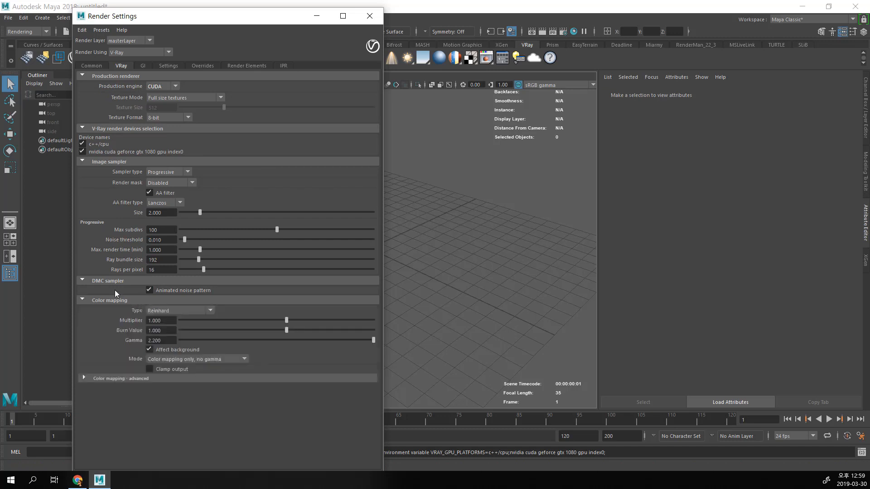
{"action": "left_click", "coordinate": [157, 86]}
{"action": "left_click", "coordinate": [159, 99]}
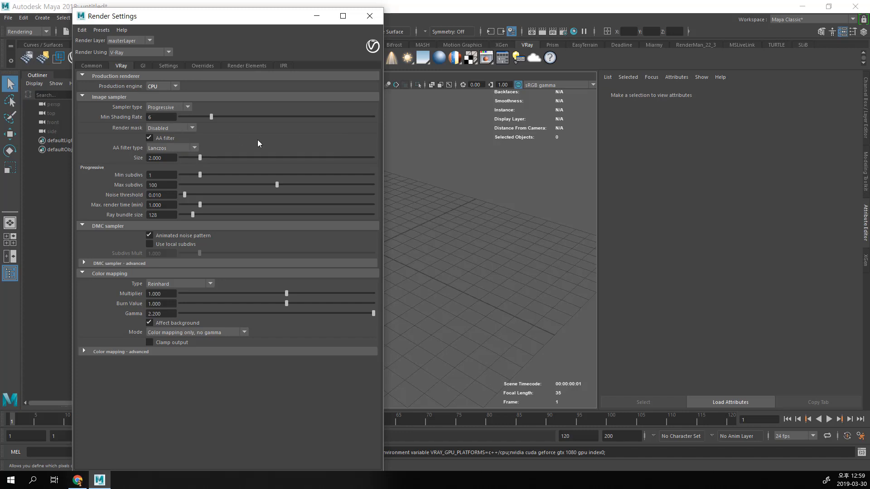
Step: Show the GI render settings and resize the Render Settings window by shifting its left edge inward and widening its right side
{"action": "left_click", "coordinate": [144, 66]}
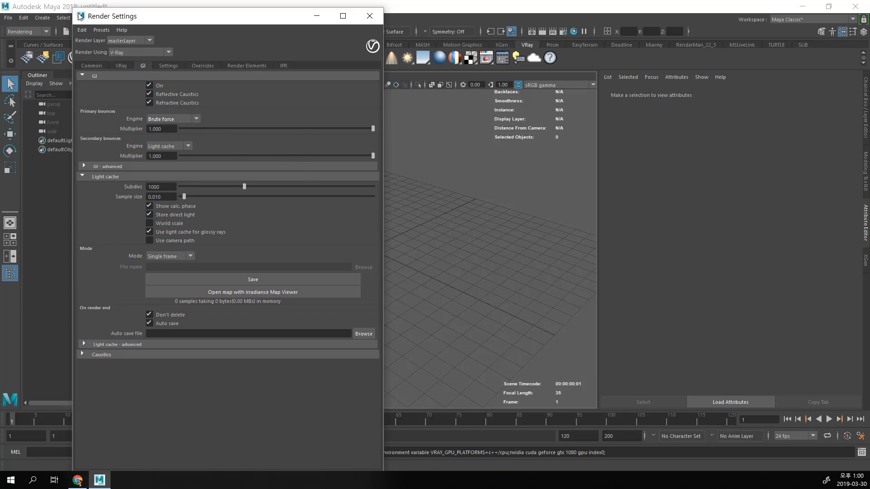
{"action": "left_click_drag", "start_coordinate": [80, 17], "coordinate": [126, 24]}
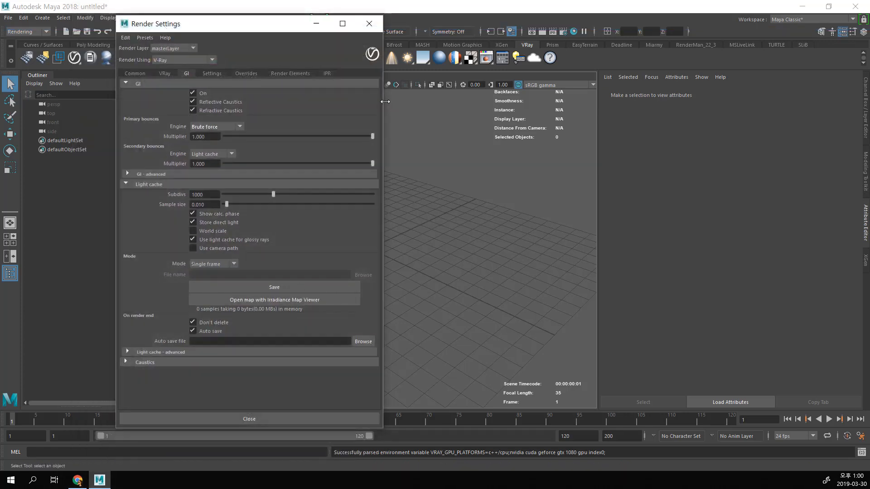
{"action": "left_click_drag", "start_coordinate": [385, 102], "coordinate": [411, 104]}
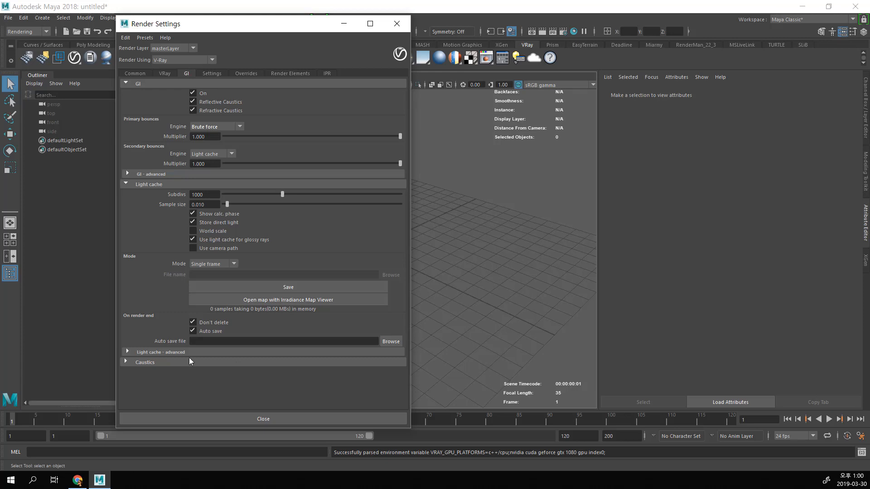
Step: Expand the advanced Light cache section, then view the advanced GI options and collapse them again
{"action": "left_click", "coordinate": [129, 351]}
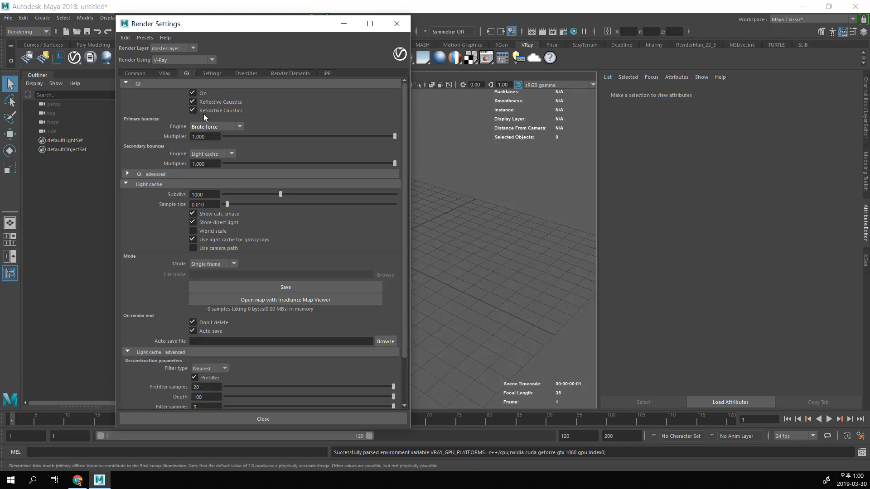
{"action": "left_click", "coordinate": [149, 174]}
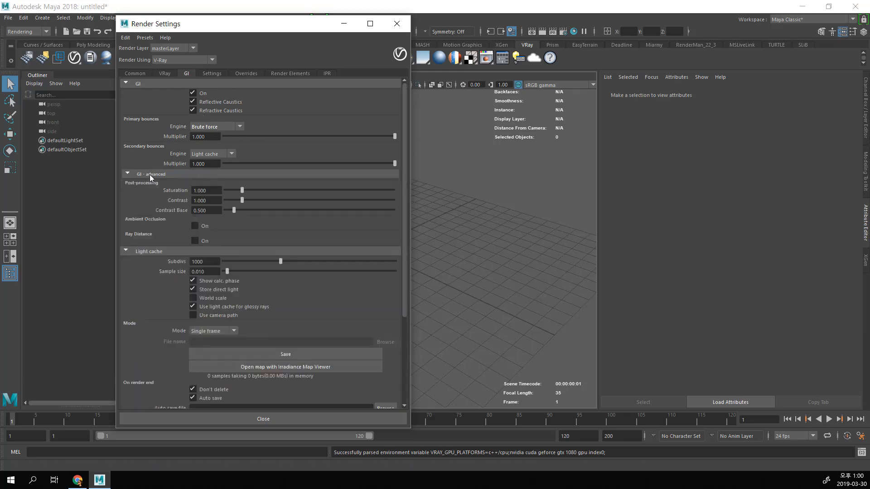
{"action": "left_click", "coordinate": [149, 175]}
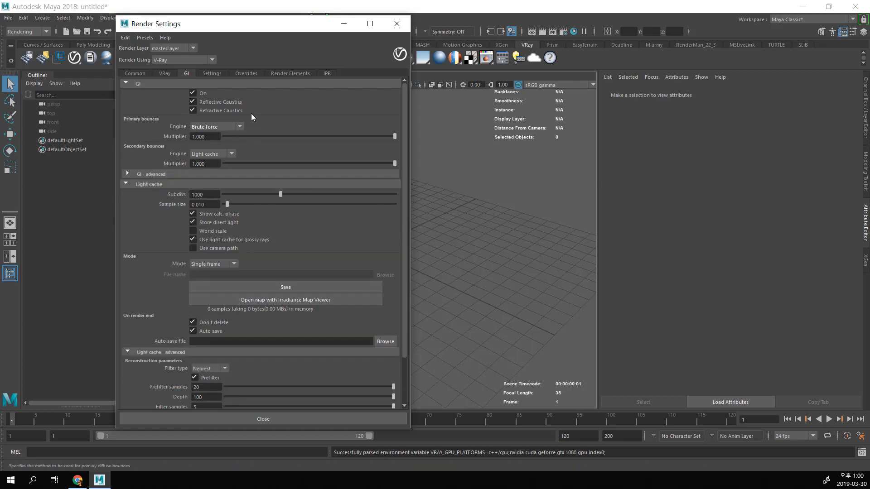
Step: Try a secondary bounces multiplier of 0.179 and set it back to 1
{"action": "left_click", "coordinate": [255, 164]}
{"action": "double_click", "coordinate": [205, 164]}
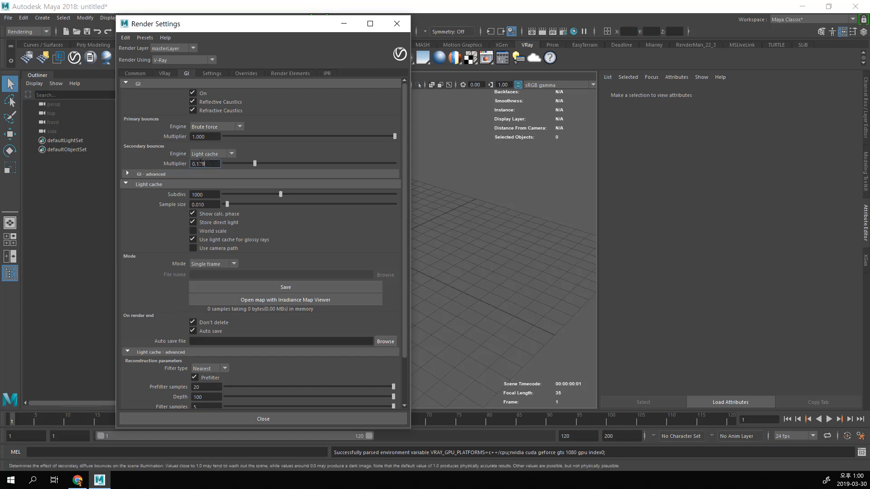
{"action": "type", "text": "1"}
{"action": "key", "text": "Return"}
Step: Review the Light cache options and collapse the advanced Light cache section
{"action": "scroll", "coordinate": [384, 199], "scroll_direction": "down", "scroll_amount": 3}
{"action": "scroll", "coordinate": [384, 198], "scroll_direction": "up", "scroll_amount": 3}
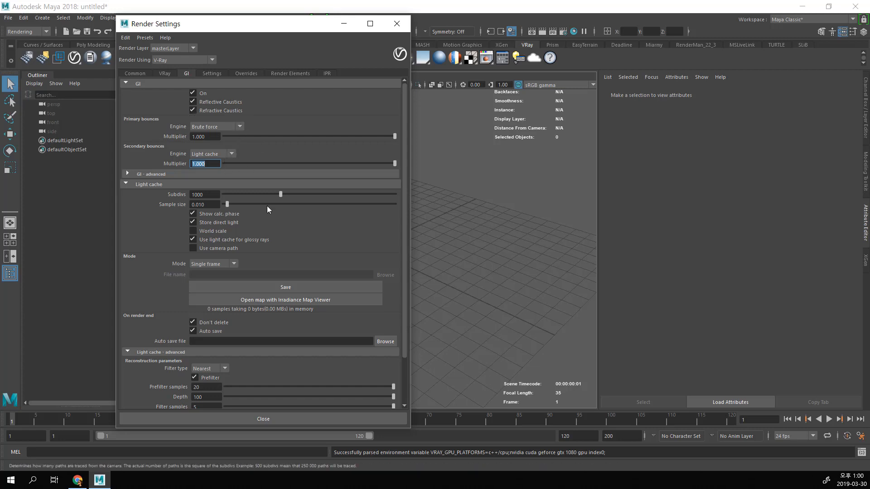
{"action": "scroll", "coordinate": [303, 221], "scroll_direction": "down", "scroll_amount": 3}
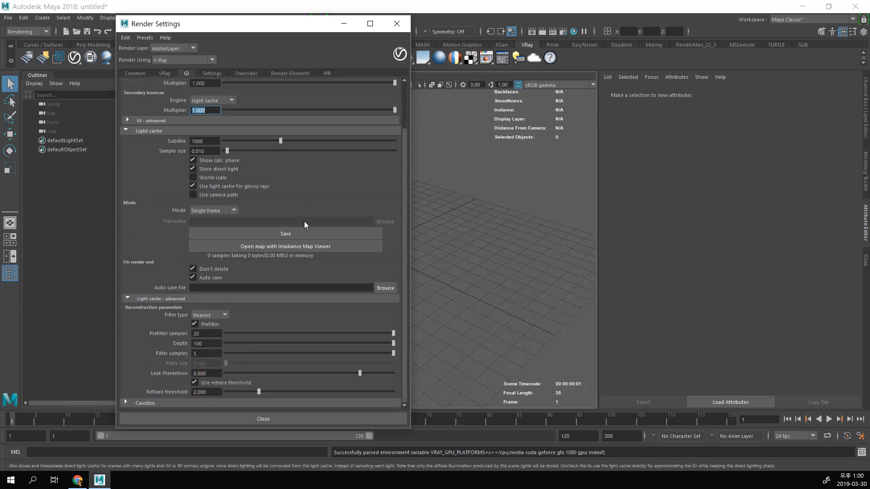
{"action": "left_click", "coordinate": [338, 297]}
Step: Try Irradiance map as the primary bounces engine and set it back to Brute force
{"action": "left_click", "coordinate": [219, 126]}
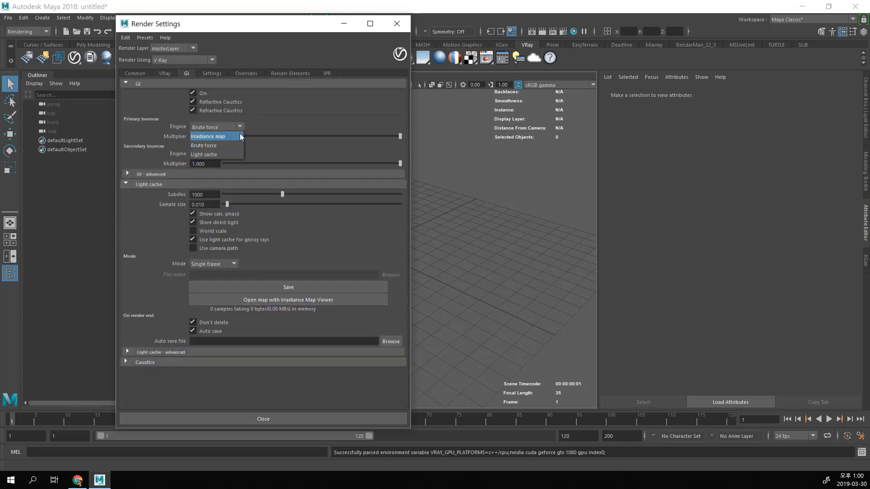
{"action": "left_click", "coordinate": [238, 134]}
{"action": "left_click", "coordinate": [225, 125]}
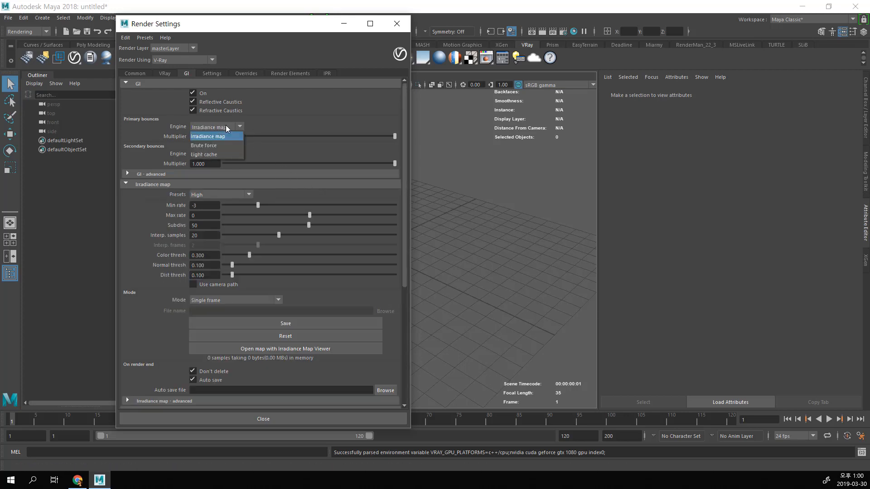
{"action": "left_click", "coordinate": [223, 142]}
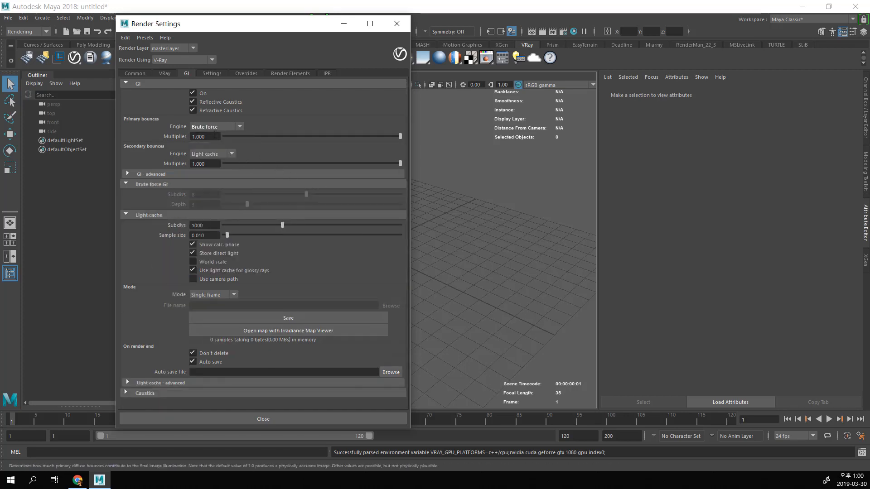
{"action": "left_click", "coordinate": [204, 136]}
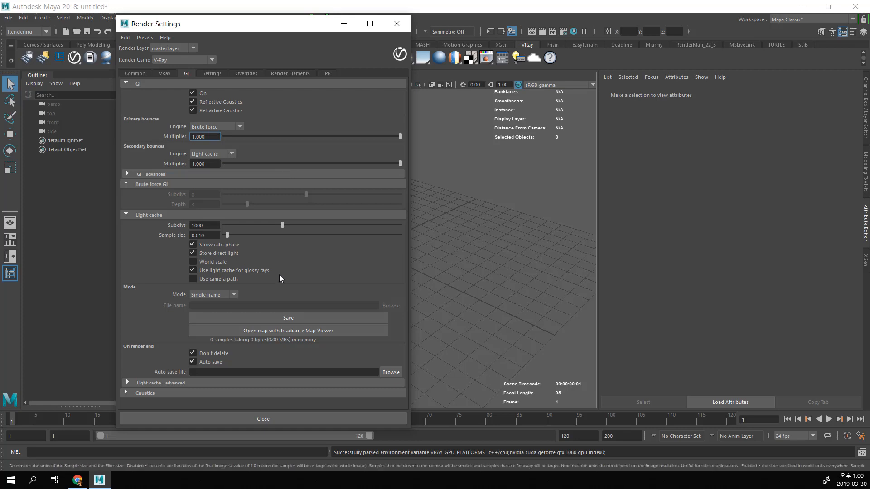
Step: Show the general V-Ray Settings page, expand the VRay UI section, and reposition the Render Settings window over the viewport
{"action": "left_click", "coordinate": [211, 74]}
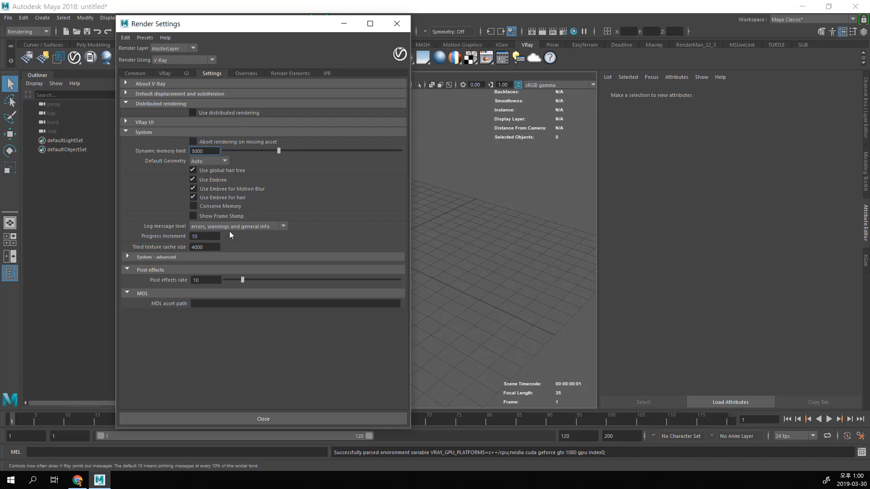
{"action": "left_click", "coordinate": [172, 121]}
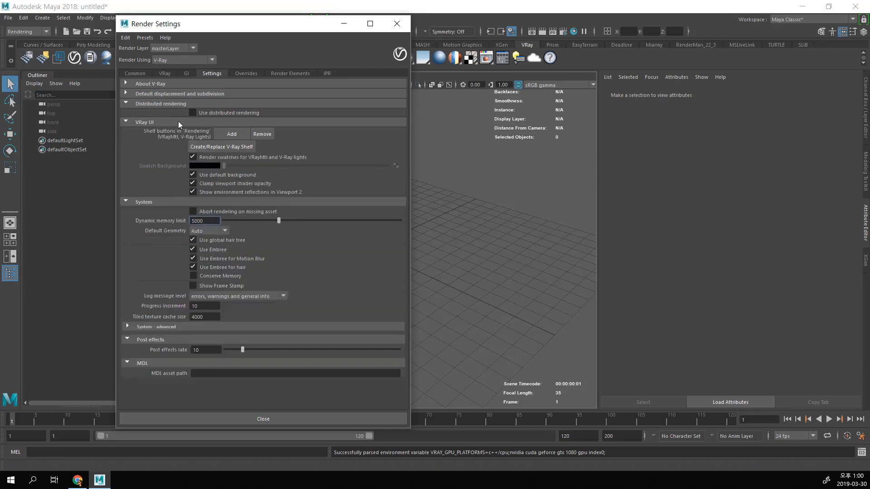
{"action": "left_click_drag", "start_coordinate": [239, 24], "coordinate": [465, 91]}
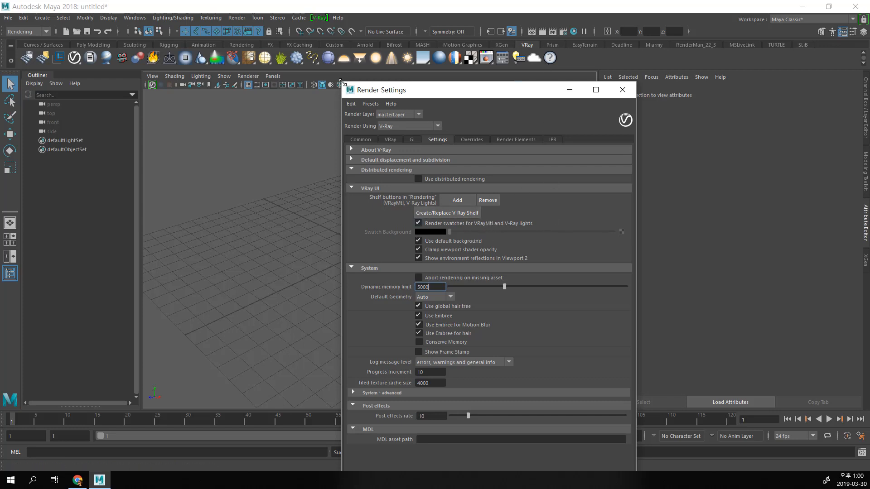
{"action": "left_click_drag", "start_coordinate": [342, 82], "coordinate": [316, 48]}
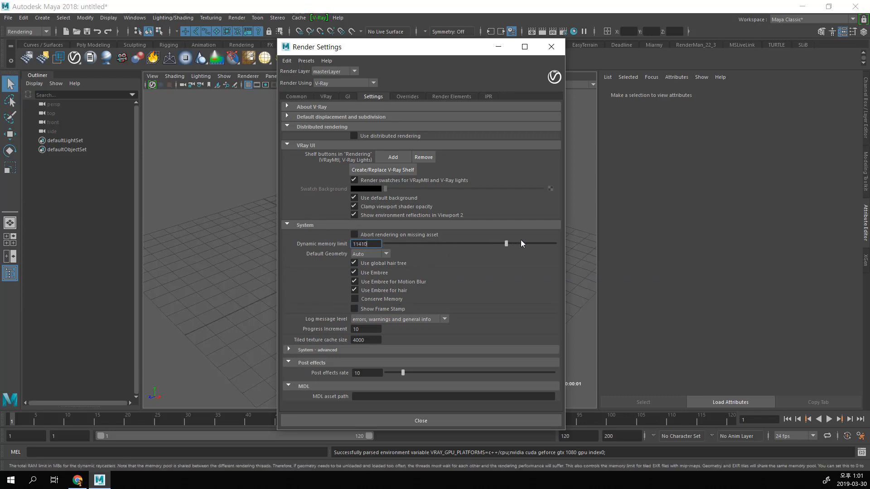
Step: Raise the dynamic memory limit to 7121 and expand the advanced System section
{"action": "left_click_drag", "start_coordinate": [361, 248], "coordinate": [462, 248]}
{"action": "left_click", "coordinate": [428, 350]}
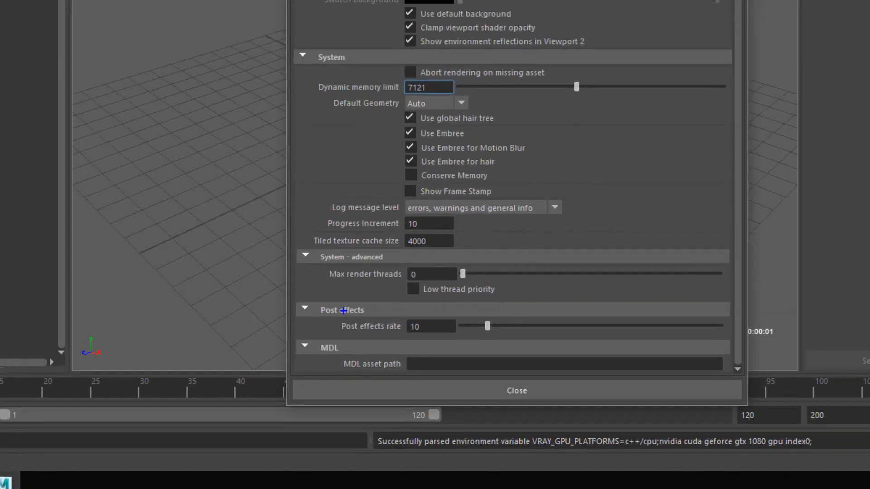
{"action": "mouse_move", "coordinate": [307, 244]}
{"action": "left_mouse_down"}
{"action": "mouse_move", "coordinate": [312, 298]}
{"action": "mouse_move", "coordinate": [505, 296]}
{"action": "mouse_move", "coordinate": [330, 242]}
{"action": "mouse_move", "coordinate": [279, 251]}
{"action": "left_mouse_up"}
{"action": "left_click_drag", "start_coordinate": [411, 280], "coordinate": [425, 279]}
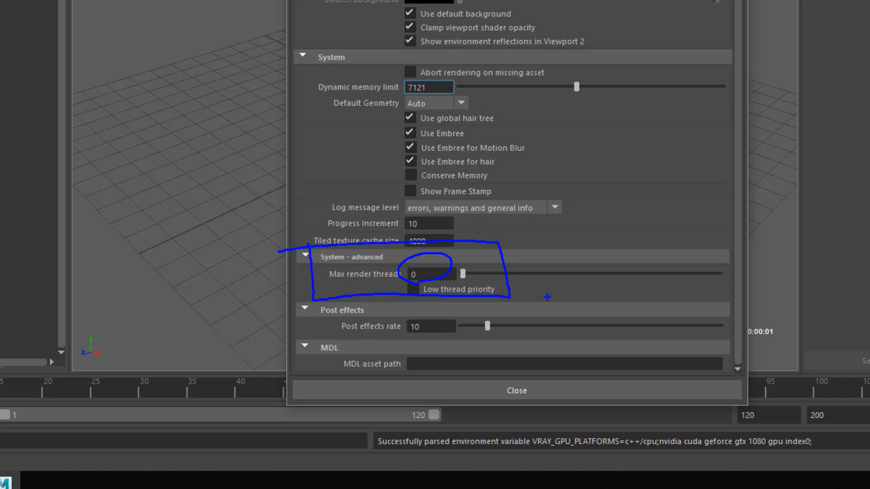
{"action": "left_click_drag", "start_coordinate": [304, 284], "coordinate": [421, 274]}
{"action": "left_click", "coordinate": [191, 187]}
{"action": "mouse_move", "coordinate": [181, 187]}
{"action": "left_mouse_down"}
{"action": "mouse_move", "coordinate": [171, 208]}
{"action": "mouse_move", "coordinate": [205, 207]}
{"action": "mouse_move", "coordinate": [193, 225]}
{"action": "mouse_move", "coordinate": [173, 229]}
{"action": "mouse_move", "coordinate": [245, 187]}
{"action": "mouse_move", "coordinate": [126, 221]}
{"action": "mouse_move", "coordinate": [134, 273]}
{"action": "mouse_move", "coordinate": [185, 244]}
{"action": "left_mouse_up"}
{"action": "mouse_move", "coordinate": [120, 244]}
{"action": "left_mouse_down"}
{"action": "mouse_move", "coordinate": [180, 252]}
{"action": "mouse_move", "coordinate": [243, 279]}
{"action": "mouse_move", "coordinate": [168, 245]}
{"action": "left_mouse_up"}
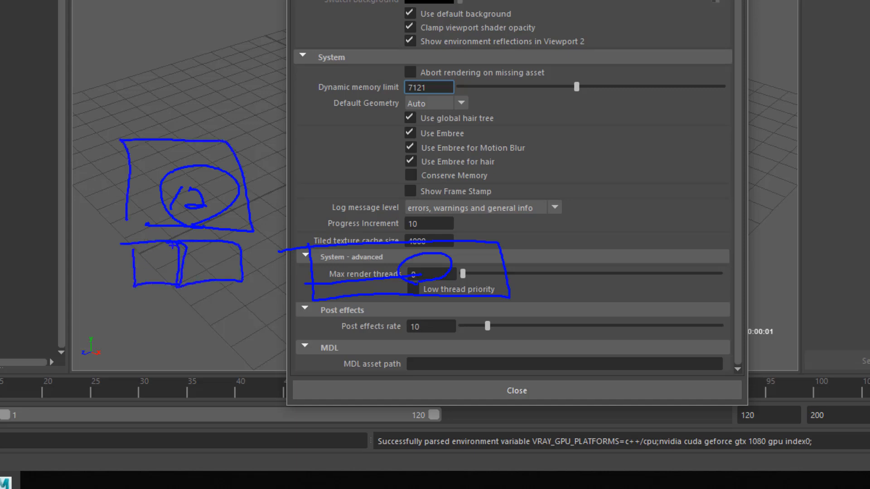
{"action": "mouse_move", "coordinate": [324, 280]}
{"action": "left_mouse_down"}
{"action": "mouse_move", "coordinate": [270, 275]}
{"action": "mouse_move", "coordinate": [289, 286]}
{"action": "left_mouse_up"}
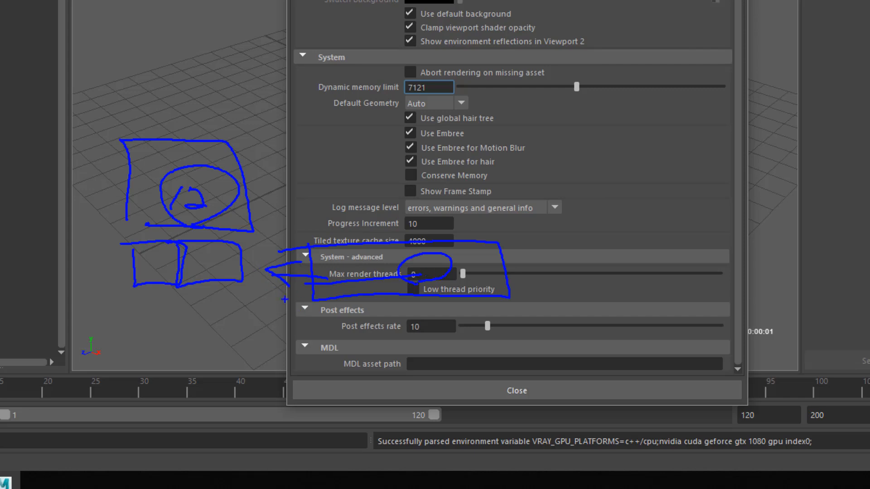
{"action": "mouse_move", "coordinate": [274, 301]}
{"action": "left_mouse_down"}
{"action": "mouse_move", "coordinate": [312, 341]}
{"action": "mouse_move", "coordinate": [233, 287]}
{"action": "left_mouse_up"}
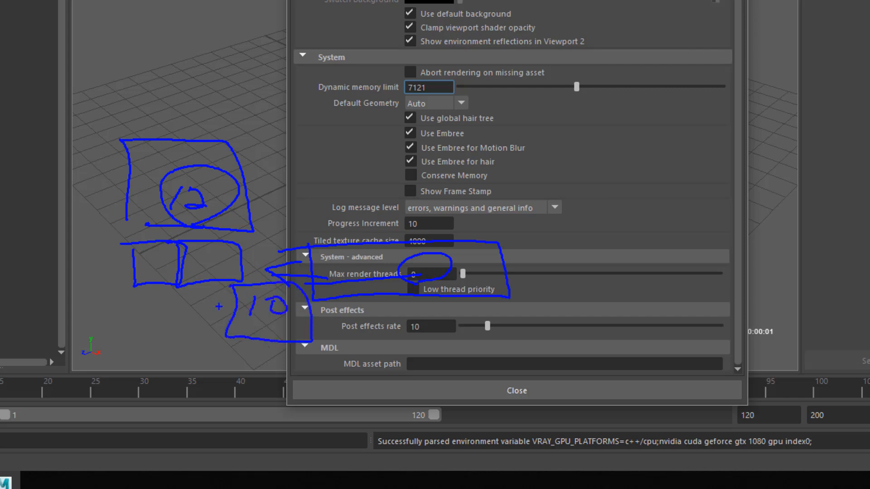
{"action": "mouse_move", "coordinate": [112, 316]}
{"action": "left_mouse_down"}
{"action": "mouse_move", "coordinate": [106, 342]}
{"action": "mouse_move", "coordinate": [208, 321]}
{"action": "mouse_move", "coordinate": [196, 327]}
{"action": "left_mouse_up"}
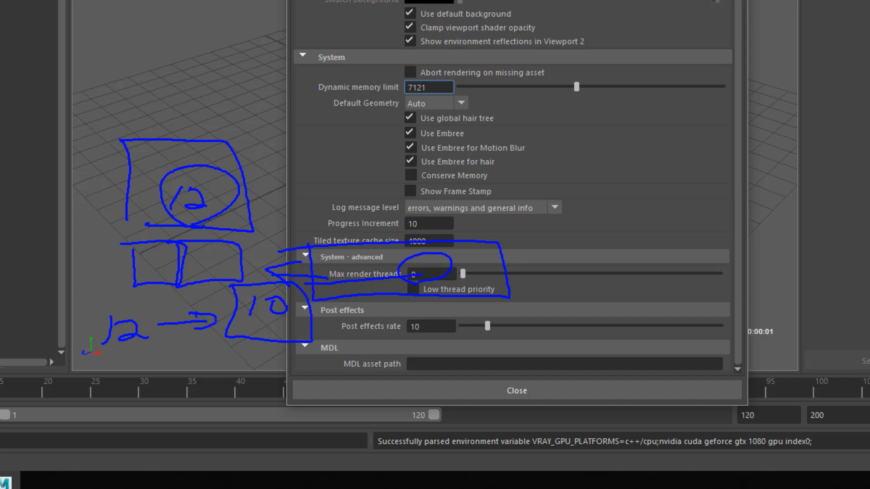
{"action": "mouse_move", "coordinate": [182, 358]}
{"action": "left_mouse_down"}
{"action": "mouse_move", "coordinate": [256, 401]}
{"action": "mouse_move", "coordinate": [174, 351]}
{"action": "mouse_move", "coordinate": [201, 376]}
{"action": "mouse_move", "coordinate": [226, 374]}
{"action": "left_mouse_up"}
{"action": "left_click_drag", "start_coordinate": [230, 401], "coordinate": [240, 399]}
{"action": "left_click_drag", "start_coordinate": [268, 335], "coordinate": [209, 410]}
{"action": "left_click_drag", "start_coordinate": [238, 376], "coordinate": [337, 377]}
{"action": "mouse_move", "coordinate": [317, 369]}
{"action": "left_mouse_down"}
{"action": "mouse_move", "coordinate": [351, 381]}
{"action": "mouse_move", "coordinate": [320, 378]}
{"action": "left_mouse_up"}
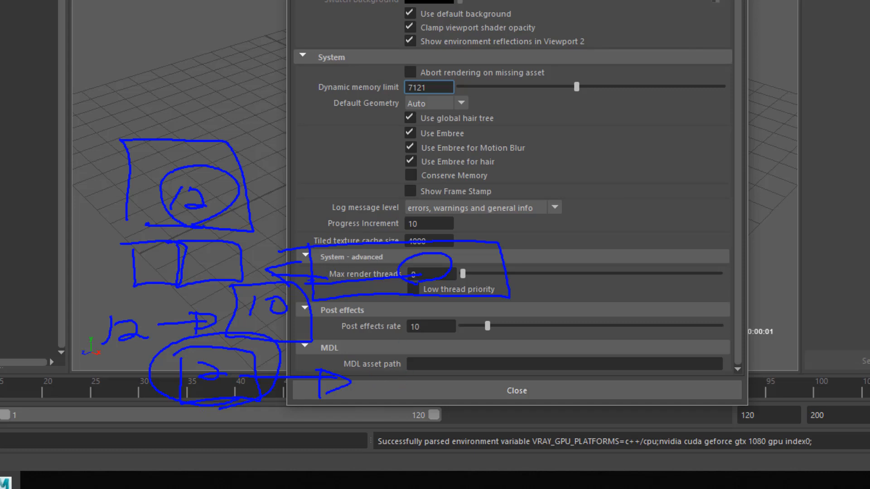
{"action": "mouse_move", "coordinate": [169, 306]}
{"action": "left_mouse_down"}
{"action": "mouse_move", "coordinate": [232, 121]}
{"action": "mouse_move", "coordinate": [183, 291]}
{"action": "left_mouse_up"}
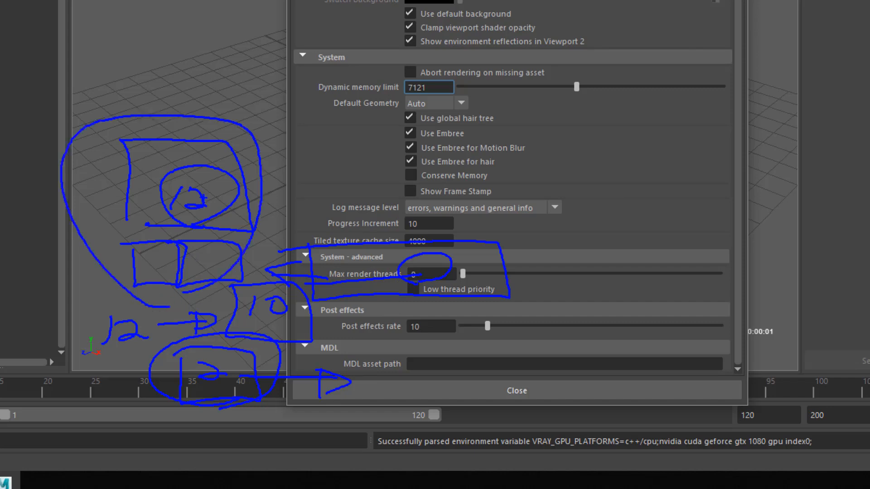
{"action": "mouse_move", "coordinate": [176, 181]}
{"action": "left_mouse_down"}
{"action": "mouse_move", "coordinate": [168, 215]}
{"action": "mouse_move", "coordinate": [228, 209]}
{"action": "left_mouse_up"}
{"action": "left_click_drag", "start_coordinate": [441, 281], "coordinate": [419, 290]}
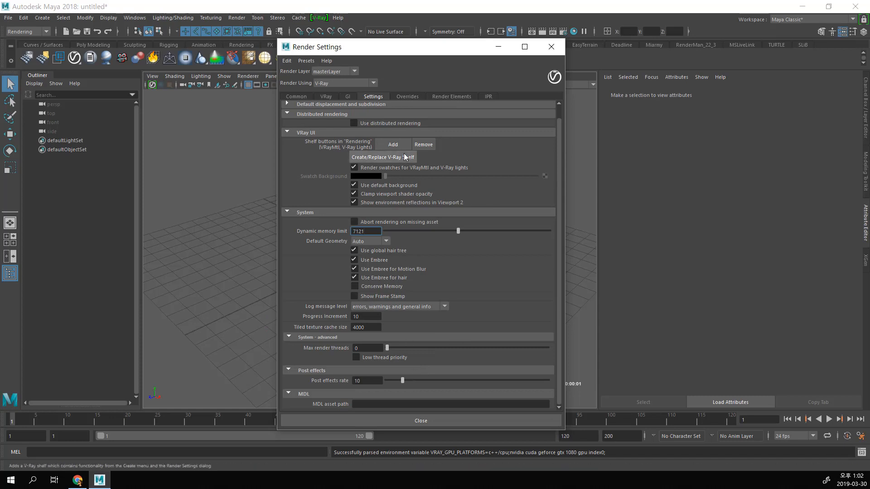
Step: Show the Overrides page of the render settings
{"action": "left_click", "coordinate": [411, 98]}
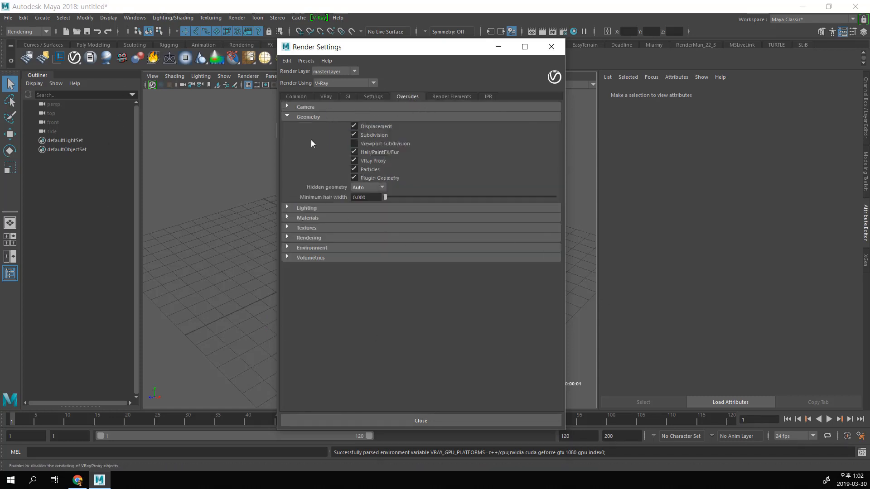
Step: Expand the Camera section of the overrides and examine the available camera types
{"action": "left_click", "coordinate": [303, 106]}
{"action": "left_click", "coordinate": [384, 117]}
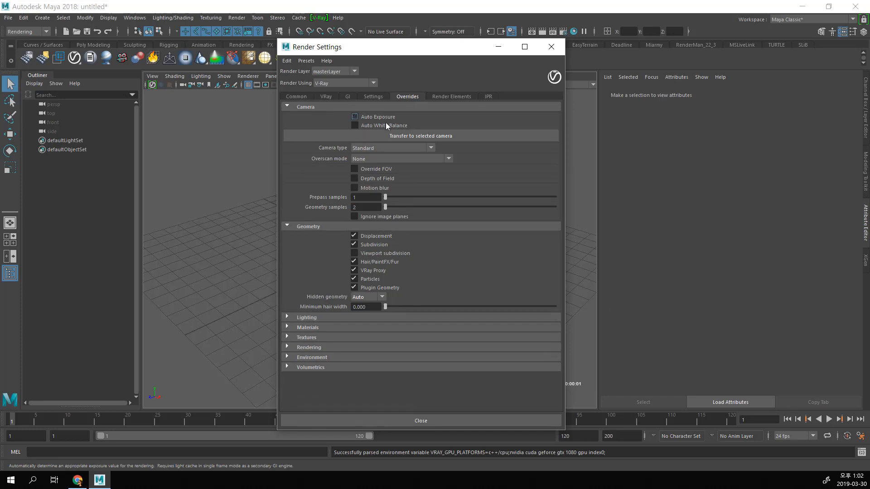
{"action": "left_click", "coordinate": [390, 149]}
{"action": "left_click", "coordinate": [389, 148]}
{"action": "left_click", "coordinate": [390, 148]}
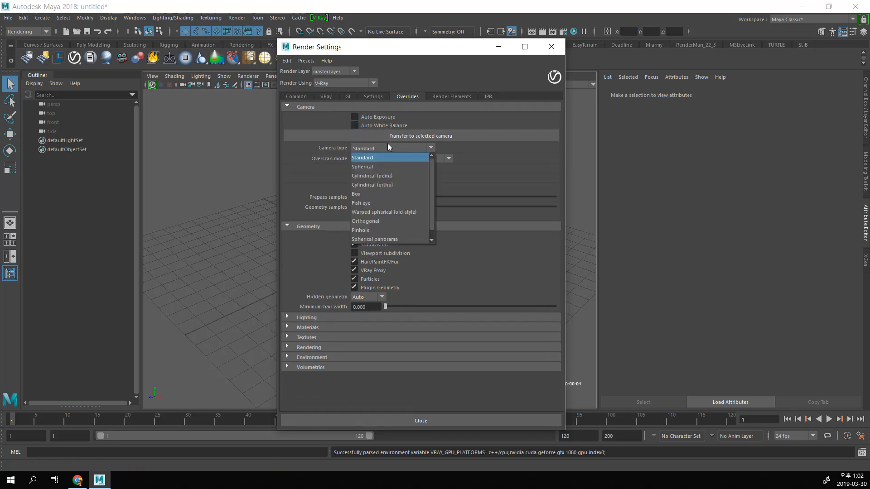
{"action": "left_click", "coordinate": [387, 144]}
Step: Examine the Lighting, Materials, Textures, and Rendering sections of the overrides
{"action": "left_click", "coordinate": [339, 317]}
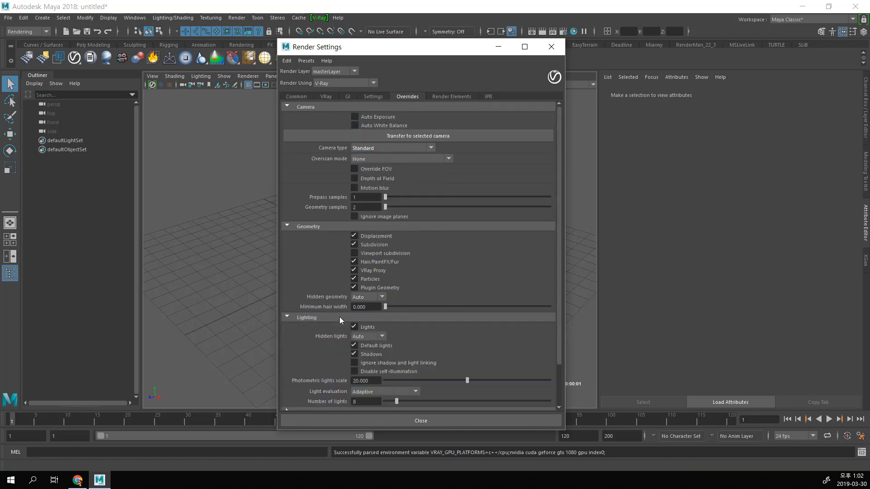
{"action": "left_click", "coordinate": [339, 317]}
{"action": "left_click", "coordinate": [329, 327]}
{"action": "scroll", "coordinate": [331, 366], "scroll_direction": "down", "scroll_amount": 2}
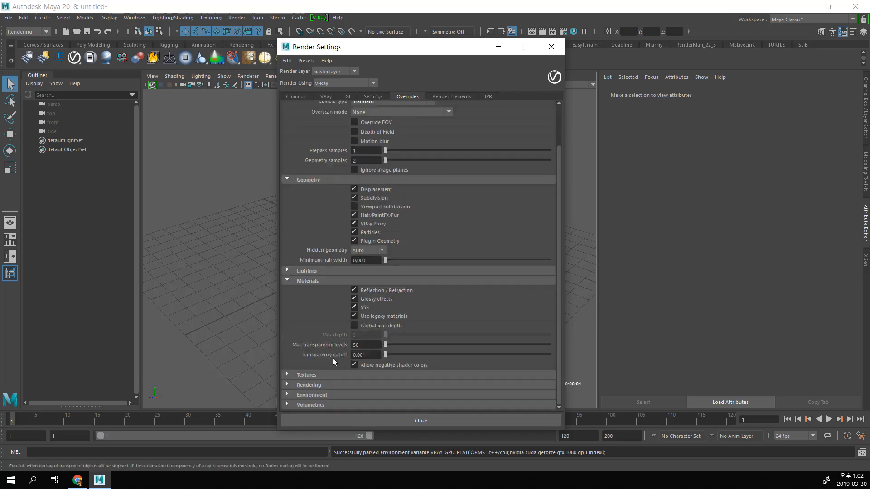
{"action": "left_click", "coordinate": [331, 376]}
{"action": "scroll", "coordinate": [338, 369], "scroll_direction": "down", "scroll_amount": 2}
{"action": "left_click", "coordinate": [333, 385]}
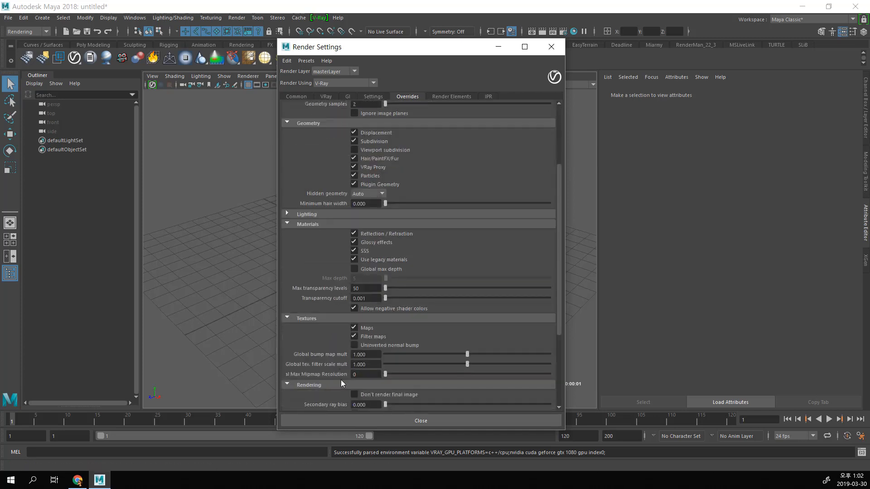
{"action": "scroll", "coordinate": [341, 380], "scroll_direction": "down", "scroll_amount": 3}
{"action": "scroll", "coordinate": [349, 358], "scroll_direction": "up", "scroll_amount": 5}
Step: Show the Render Elements page and look through available elements such as Caustics, Light Select, Material Select, and Raw Reflection
{"action": "left_click", "coordinate": [460, 96]}
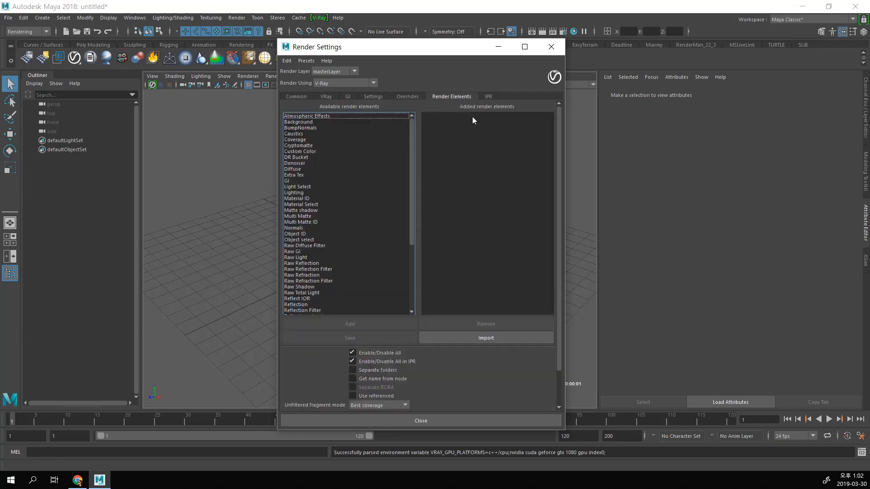
{"action": "left_click", "coordinate": [316, 132]}
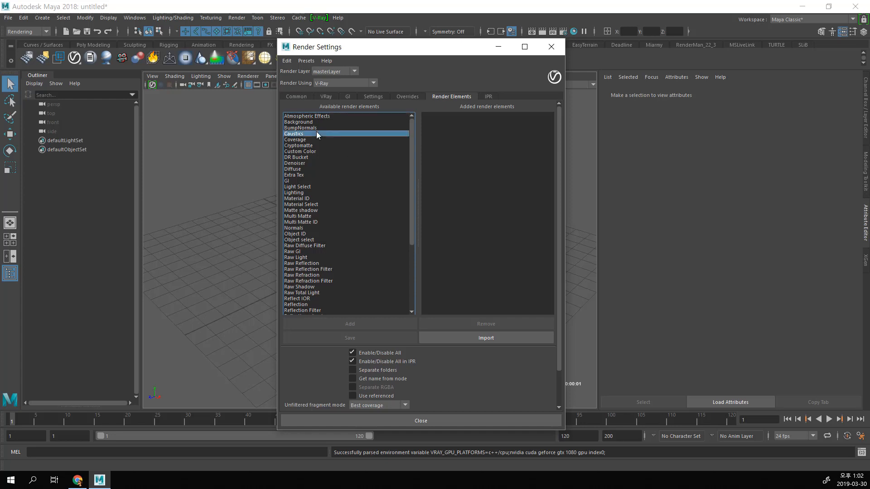
{"action": "left_click", "coordinate": [327, 152]}
{"action": "left_click", "coordinate": [326, 185]}
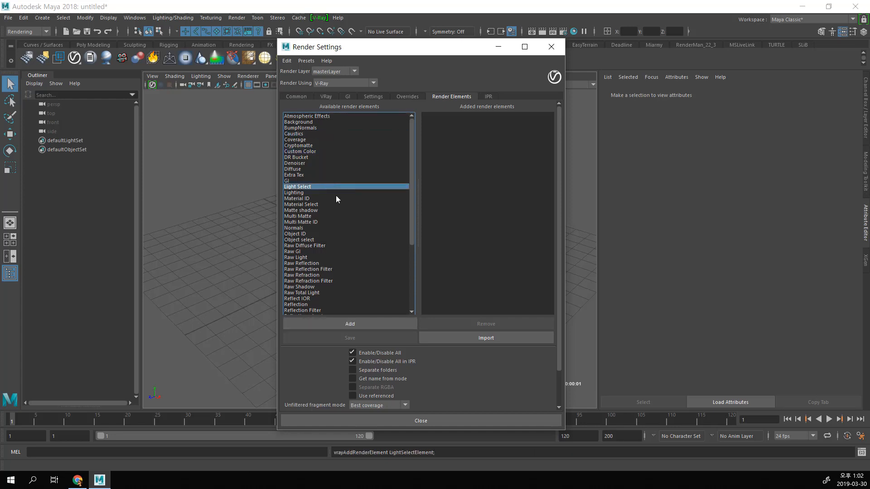
{"action": "left_click", "coordinate": [333, 193]}
{"action": "left_click", "coordinate": [338, 205]}
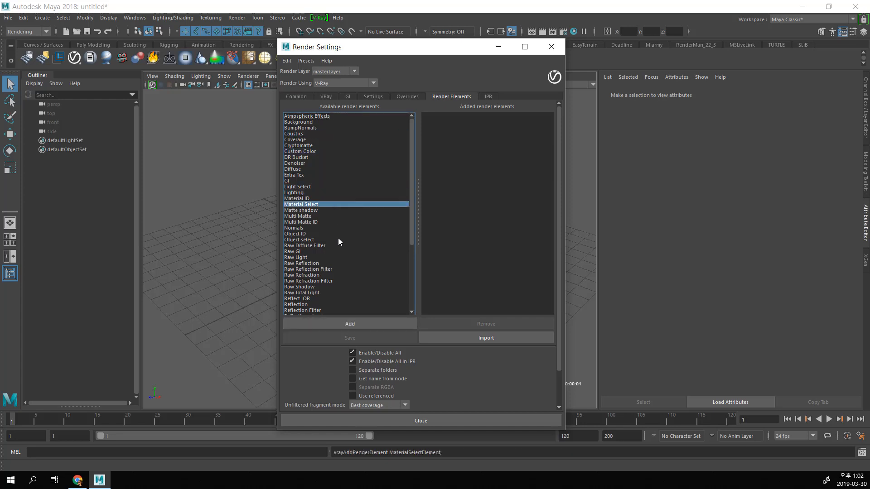
{"action": "left_click", "coordinate": [344, 245]}
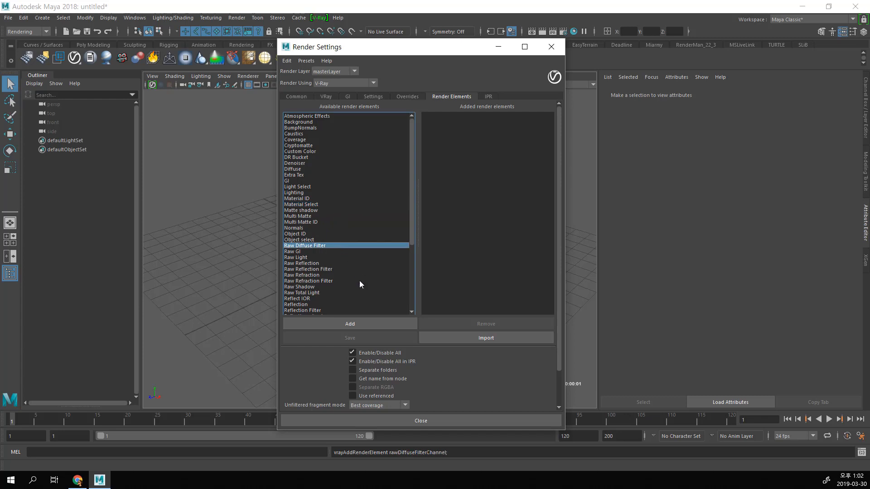
{"action": "left_click", "coordinate": [334, 276]}
{"action": "left_click", "coordinate": [327, 264]}
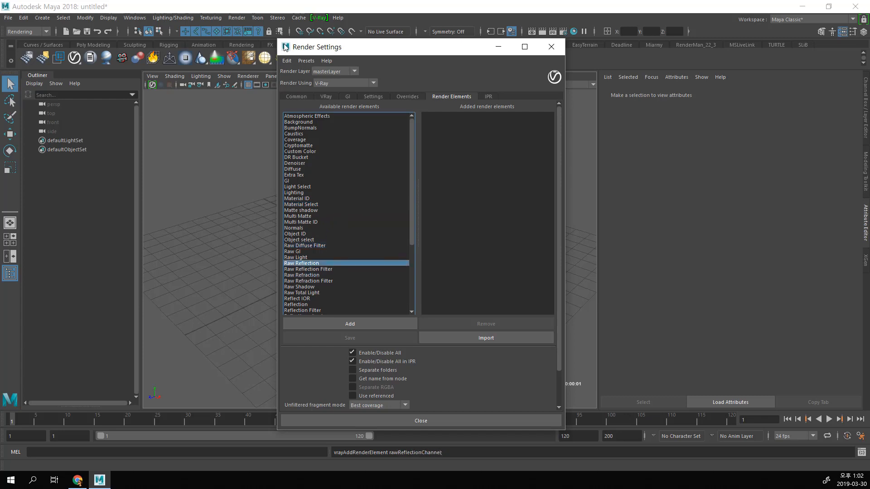
Step: Shrink the Render Settings window, then examine Cryptomatte, Raw Refraction, and the remaining render elements and their options
{"action": "left_click_drag", "start_coordinate": [279, 38], "coordinate": [337, 69]}
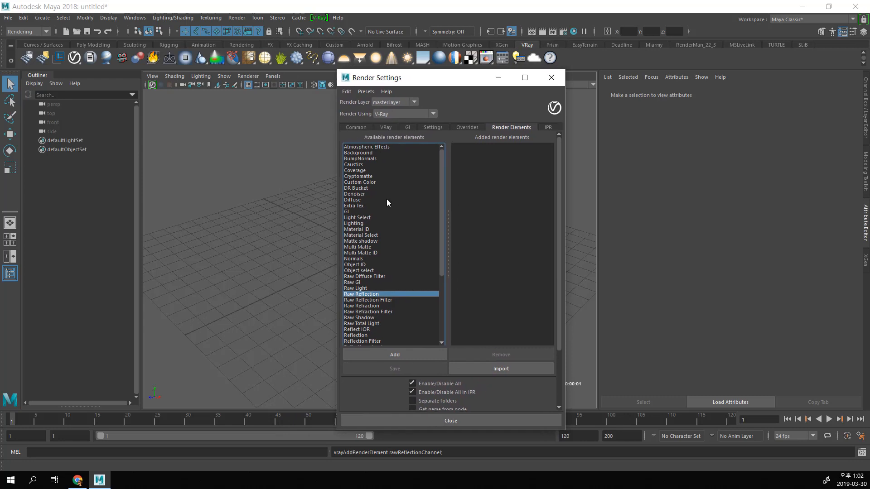
{"action": "left_click", "coordinate": [362, 177]}
{"action": "scroll", "coordinate": [376, 212], "scroll_direction": "down", "scroll_amount": 5}
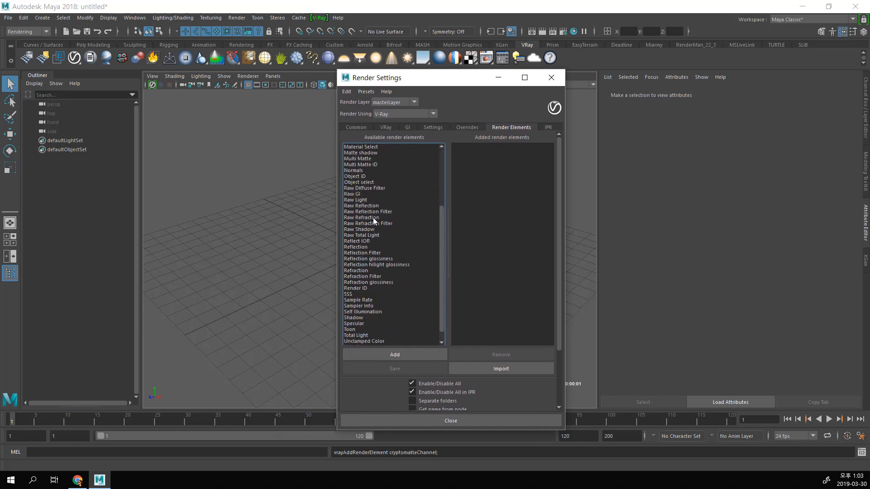
{"action": "left_click", "coordinate": [373, 219]}
{"action": "scroll", "coordinate": [381, 236], "scroll_direction": "down", "scroll_amount": 3}
{"action": "scroll", "coordinate": [385, 272], "scroll_direction": "up", "scroll_amount": 8}
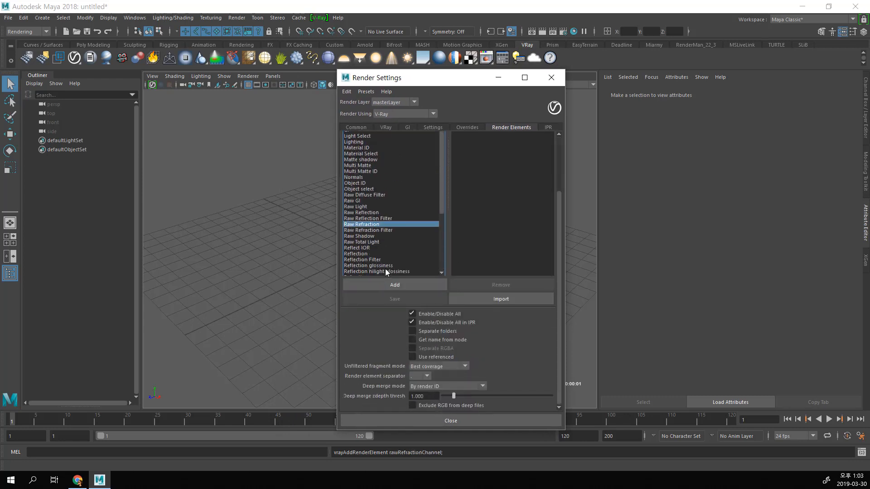
Step: Show the IPR page of the render settings and move the window aside to uncover the viewport grid
{"action": "left_click", "coordinate": [548, 128]}
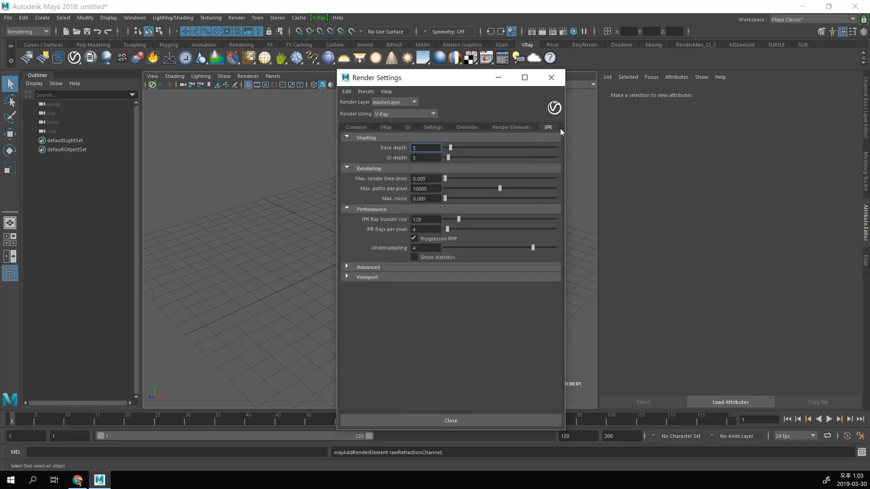
{"action": "left_click_drag", "start_coordinate": [466, 86], "coordinate": [587, 84]}
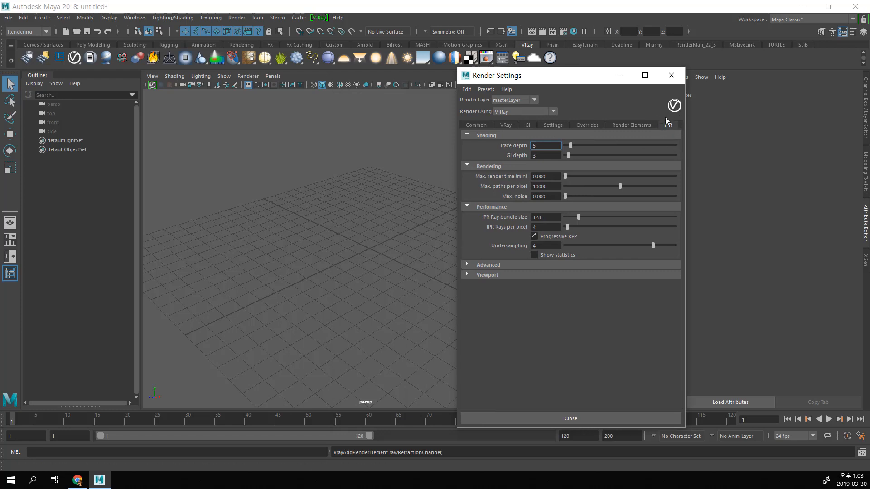
{"action": "left_click_drag", "start_coordinate": [579, 80], "coordinate": [565, 100]}
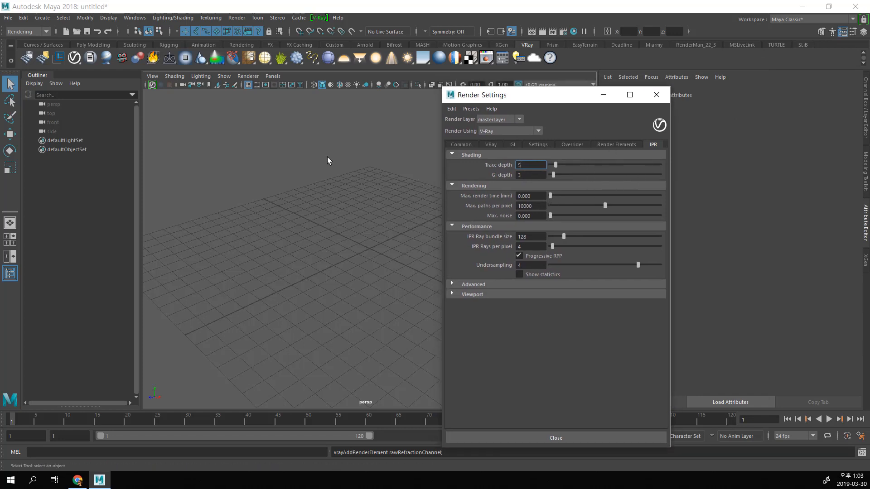
Step: Create a polygon sphere at the origin and scale it uniformly to about 2.2
{"action": "left_click", "coordinate": [95, 45]}
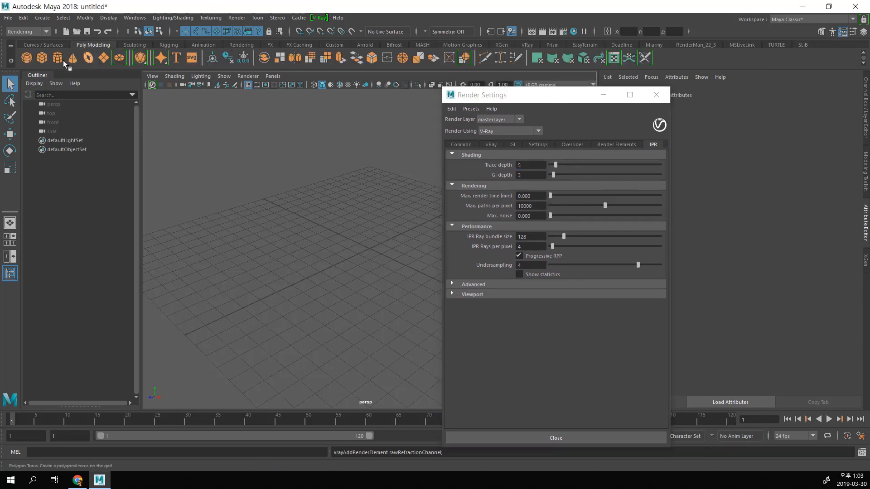
{"action": "left_click", "coordinate": [27, 58]}
{"action": "key", "text": "r"}
{"action": "left_click_drag", "start_coordinate": [369, 248], "coordinate": [394, 248]}
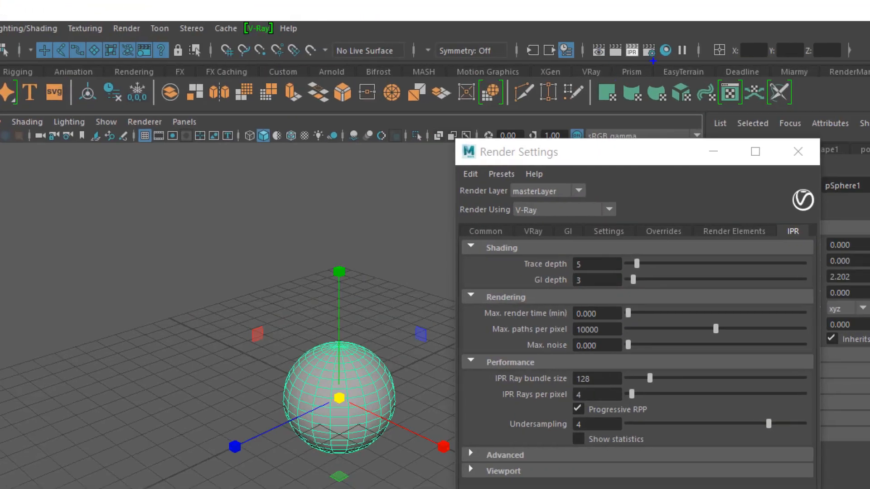
Step: Start a V-Ray IPR render of the sphere and move the frame buffer beside the viewport to test live updates
{"action": "left_click", "coordinate": [631, 51]}
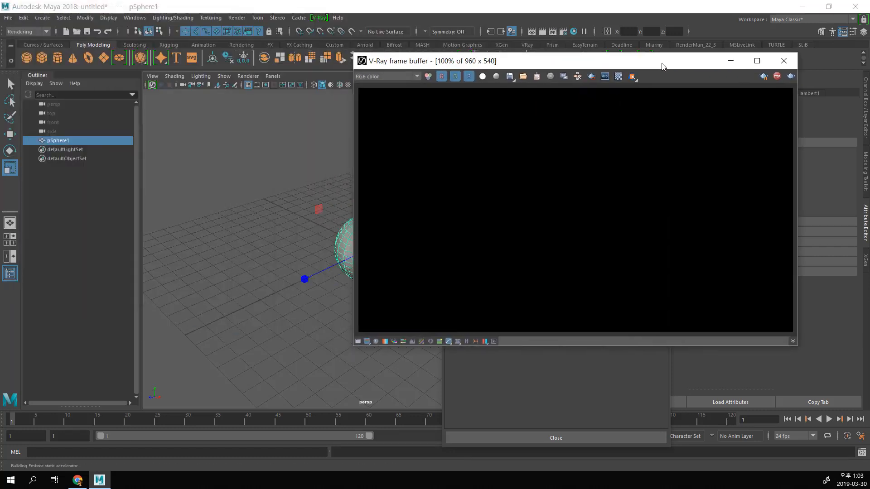
{"action": "left_click_drag", "start_coordinate": [662, 64], "coordinate": [738, 68]}
{"action": "middle_click_drag", "start_coordinate": [361, 207], "coordinate": [322, 202], "text": "alt"}
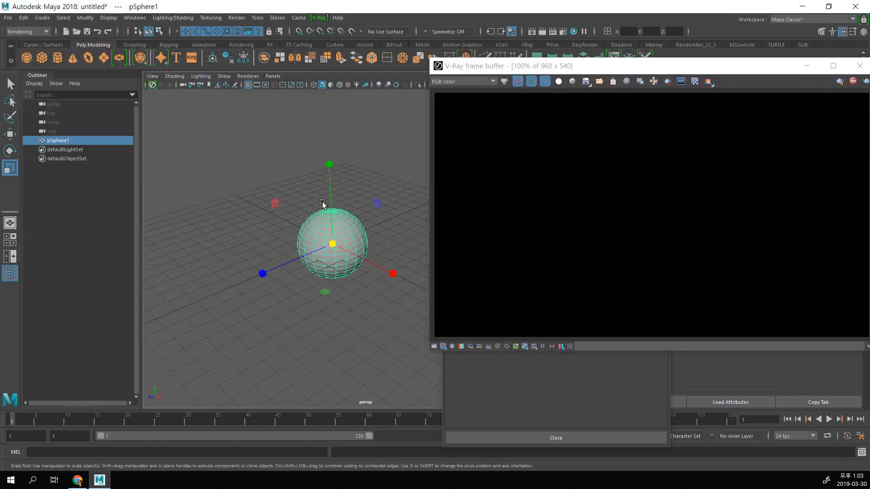
{"action": "right_click_drag", "start_coordinate": [322, 202], "coordinate": [363, 234], "text": "alt"}
{"action": "middle_click_drag", "start_coordinate": [363, 233], "coordinate": [380, 237], "text": "alt"}
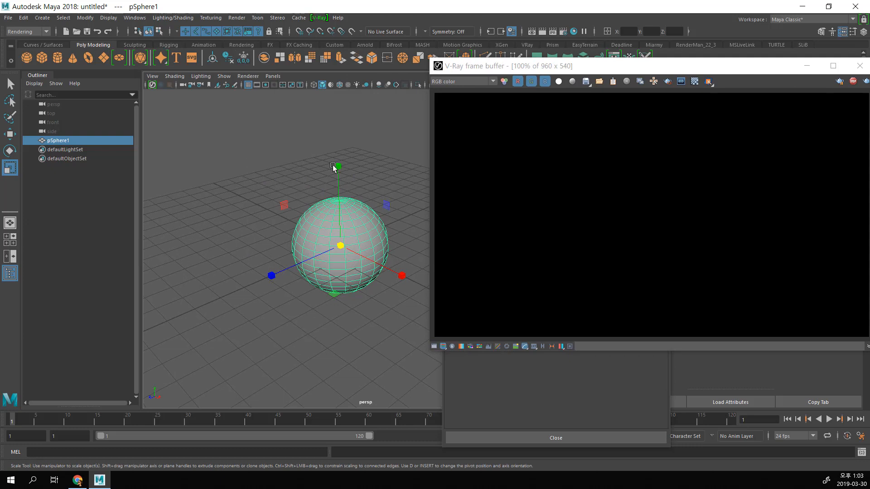
{"action": "left_click_drag", "start_coordinate": [327, 167], "coordinate": [334, 166], "text": "alt"}
{"action": "mouse_move", "coordinate": [343, 166]}
{"action": "middle_mouse_down", "text": "alt"}
{"action": "mouse_move", "coordinate": [361, 187]}
{"action": "mouse_move", "coordinate": [341, 182]}
{"action": "middle_mouse_up", "text": "alt"}
{"action": "right_click_drag", "start_coordinate": [341, 182], "coordinate": [282, 158], "text": "alt"}
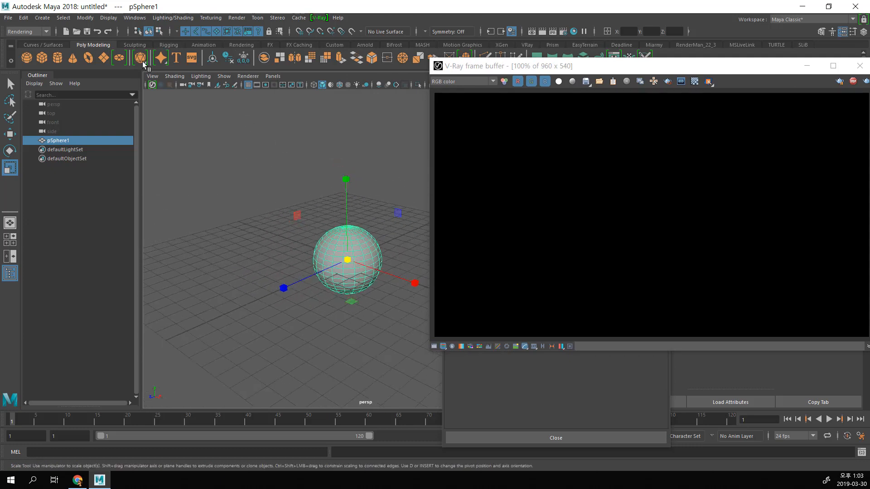
Step: Create a directional light scaled to about 5.2 and rotate it to about -18.2, 8.0, 14.8 degrees
{"action": "left_click", "coordinate": [42, 18]}
{"action": "mouse_move", "coordinate": [61, 68]}
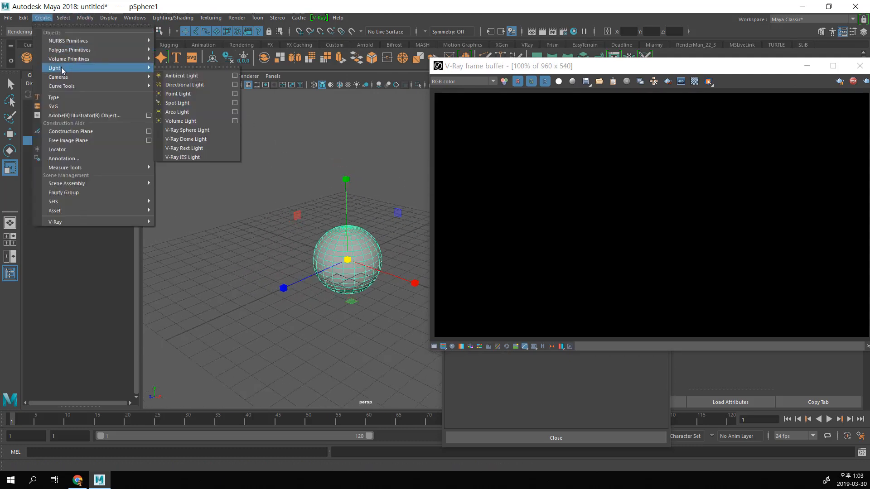
{"action": "left_click", "coordinate": [197, 84]}
{"action": "key", "text": "e"}
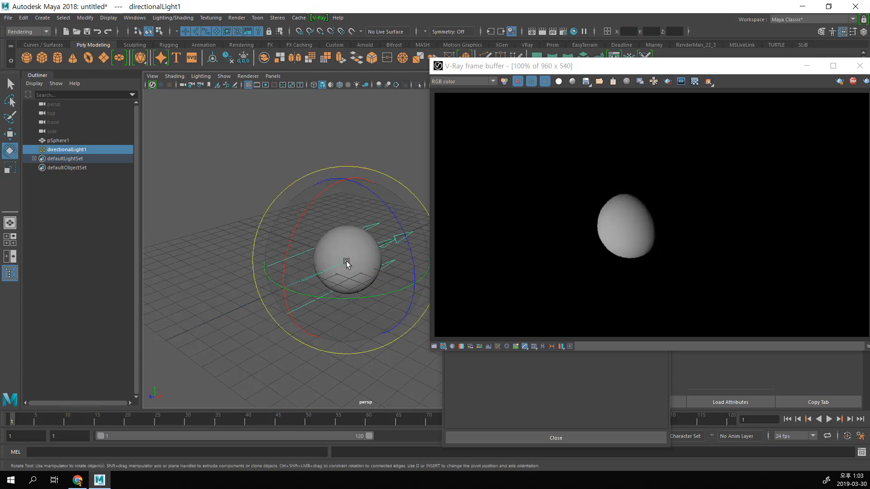
{"action": "left_click_drag", "start_coordinate": [346, 263], "coordinate": [355, 233]}
Step: Rearrange the frame buffer and Render Settings windows beside the viewport and enlarge the sphere in the live render
{"action": "left_click_drag", "start_coordinate": [608, 66], "coordinate": [202, 72]}
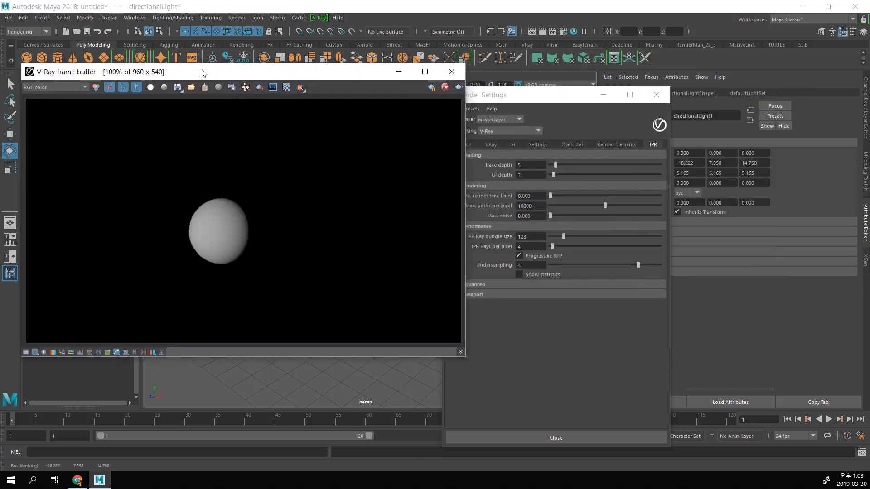
{"action": "left_click_drag", "start_coordinate": [552, 99], "coordinate": [708, 96]}
{"action": "left_click_drag", "start_coordinate": [318, 74], "coordinate": [659, 88]}
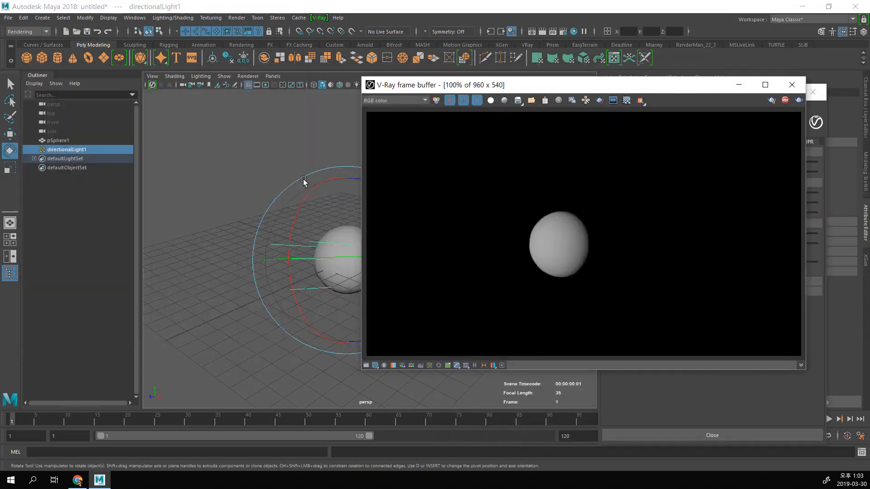
{"action": "scroll", "coordinate": [308, 217], "scroll_direction": "up", "scroll_amount": 5}
{"action": "middle_click_drag", "start_coordinate": [307, 218], "coordinate": [210, 184], "text": "alt"}
Step: Assign a new VRay Mtl material to the sphere
{"action": "left_click", "coordinate": [260, 165]}
{"action": "left_click", "coordinate": [335, 208]}
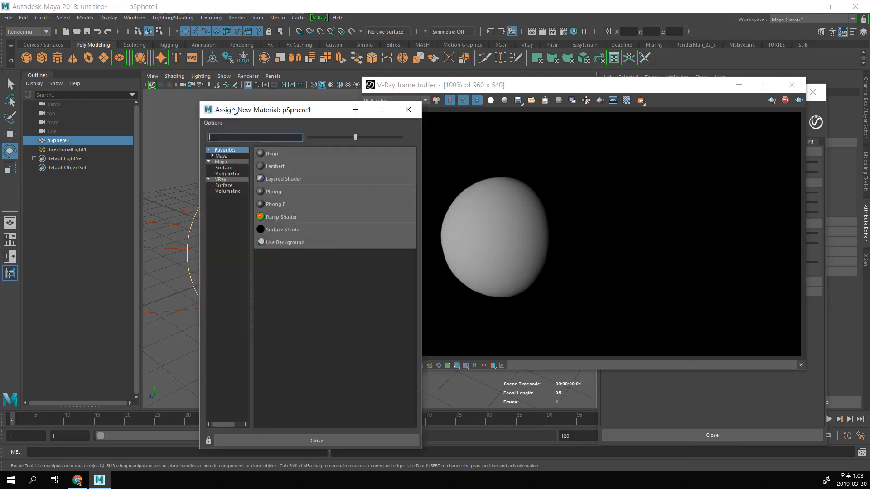
{"action": "left_click_drag", "start_coordinate": [235, 110], "coordinate": [136, 62]}
{"action": "left_click", "coordinate": [124, 136]}
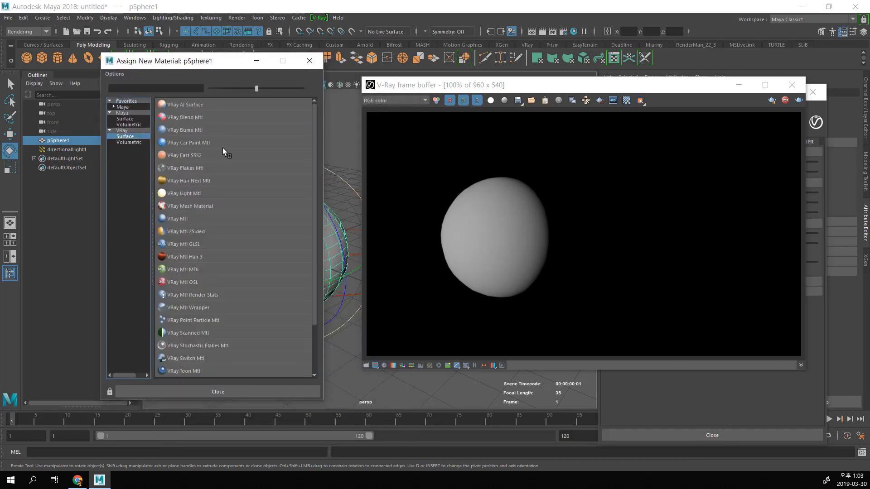
{"action": "left_click", "coordinate": [196, 218]}
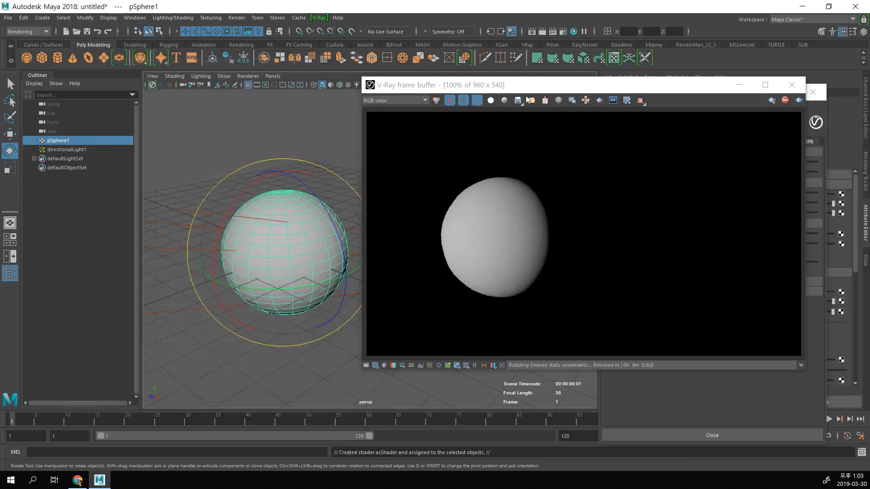
Step: Move the floating windows off the material attributes and set the VRay Mtl diffuse color to red
{"action": "left_click_drag", "start_coordinate": [529, 88], "coordinate": [223, 93]}
{"action": "left_click_drag", "start_coordinate": [739, 92], "coordinate": [516, 67]}
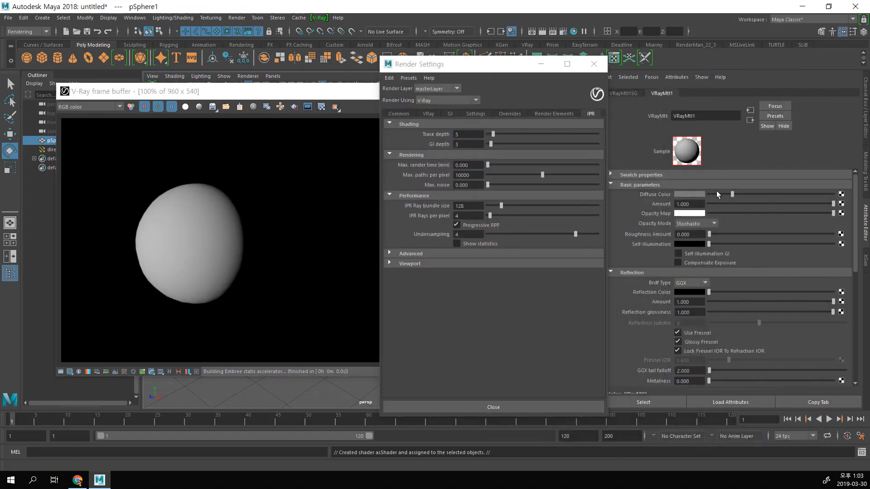
{"action": "left_click", "coordinate": [693, 194]}
{"action": "left_click_drag", "start_coordinate": [800, 205], "coordinate": [820, 208]}
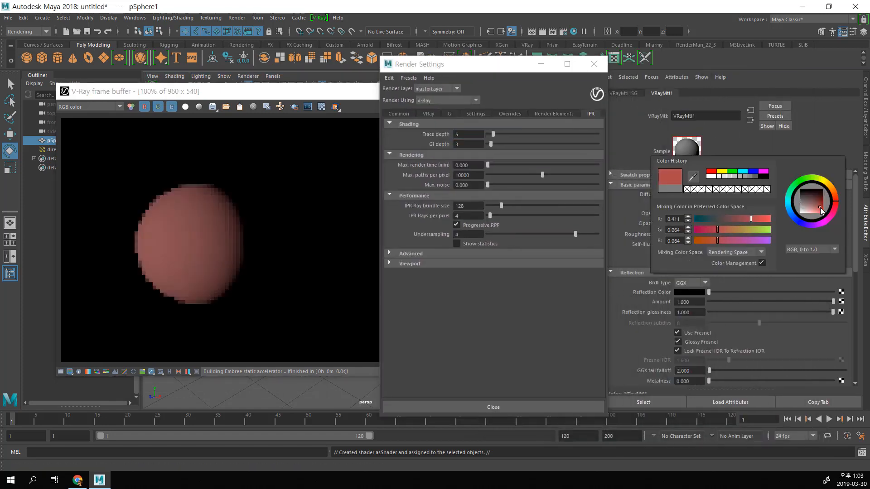
Step: Move the Render Settings window clear of the frame buffer so the entire live render is uncovered
{"action": "left_click_drag", "start_coordinate": [444, 64], "coordinate": [589, 65]}
{"action": "key", "text": "ctrl+1"}
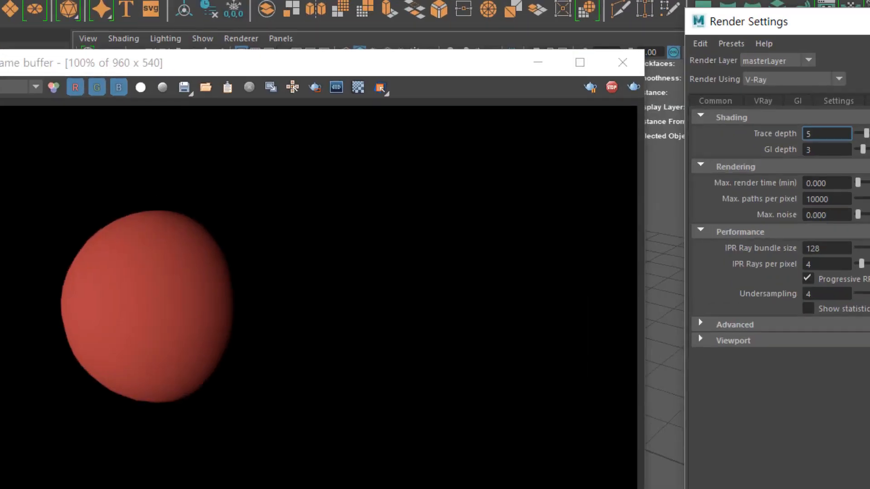
{"action": "left_click_drag", "start_coordinate": [568, 93], "coordinate": [608, 101]}
{"action": "left_click_drag", "start_coordinate": [587, 66], "coordinate": [584, 68]}
{"action": "key", "text": "Escape"}
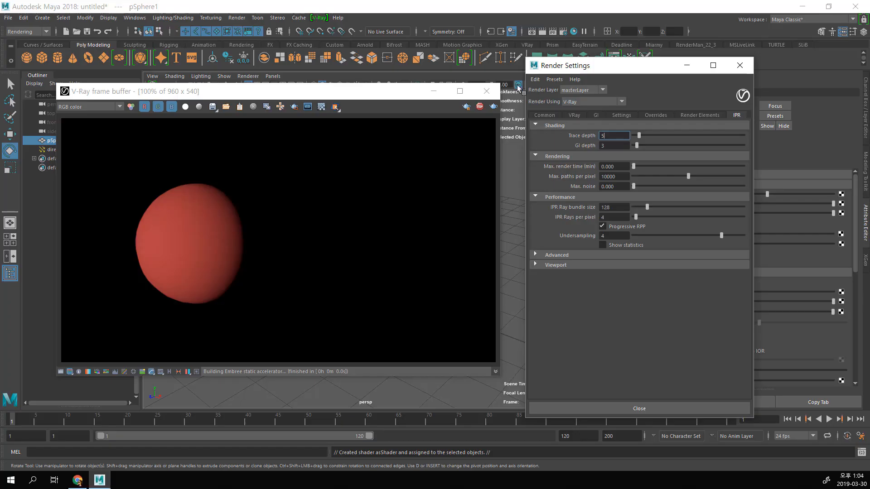
{"action": "key", "text": "ctrl+1"}
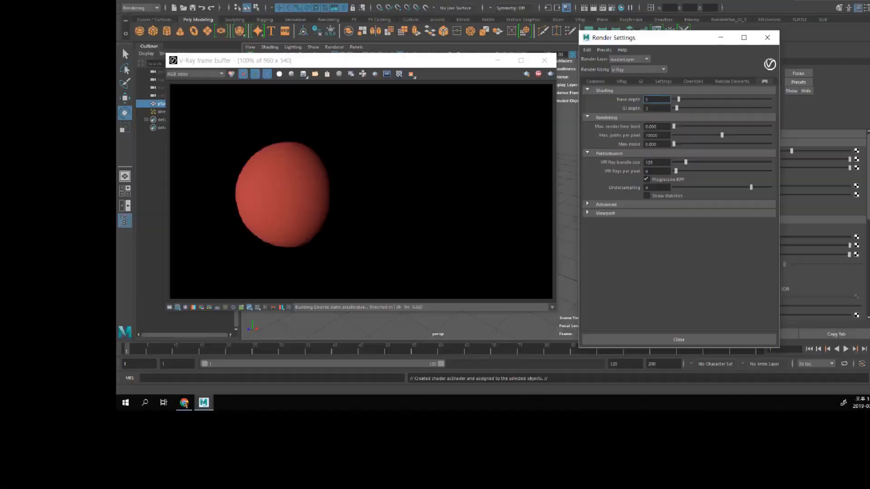
Step: Examine the IPR render settings, expanding the Advanced and Viewport sections, and look over the GI settings
{"action": "left_click", "coordinate": [762, 161]}
{"action": "mouse_move", "coordinate": [598, 297]}
{"action": "left_mouse_down"}
{"action": "mouse_move", "coordinate": [282, 204]}
{"action": "mouse_move", "coordinate": [689, 118]}
{"action": "mouse_move", "coordinate": [455, 10]}
{"action": "mouse_move", "coordinate": [521, 250]}
{"action": "left_mouse_up"}
{"action": "mouse_move", "coordinate": [471, 58]}
{"action": "left_mouse_down"}
{"action": "mouse_move", "coordinate": [526, 59]}
{"action": "mouse_move", "coordinate": [532, 75]}
{"action": "left_mouse_up"}
{"action": "mouse_move", "coordinate": [410, 44]}
{"action": "left_mouse_down"}
{"action": "mouse_move", "coordinate": [635, 159]}
{"action": "mouse_move", "coordinate": [398, 41]}
{"action": "left_mouse_up"}
{"action": "mouse_move", "coordinate": [367, 102]}
{"action": "left_mouse_down"}
{"action": "mouse_move", "coordinate": [212, 122]}
{"action": "mouse_move", "coordinate": [239, 155]}
{"action": "left_mouse_up"}
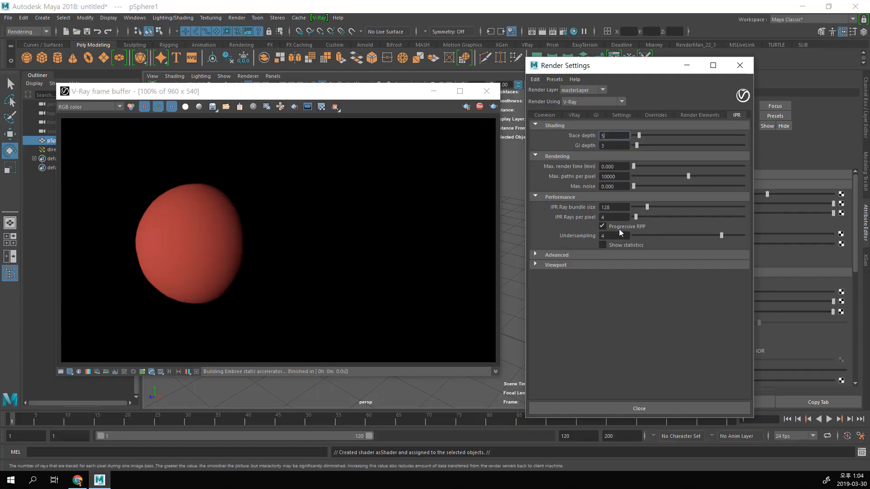
{"action": "left_click", "coordinate": [586, 254]}
{"action": "left_click", "coordinate": [608, 282]}
{"action": "scroll", "coordinate": [656, 279], "scroll_direction": "down", "scroll_amount": 3}
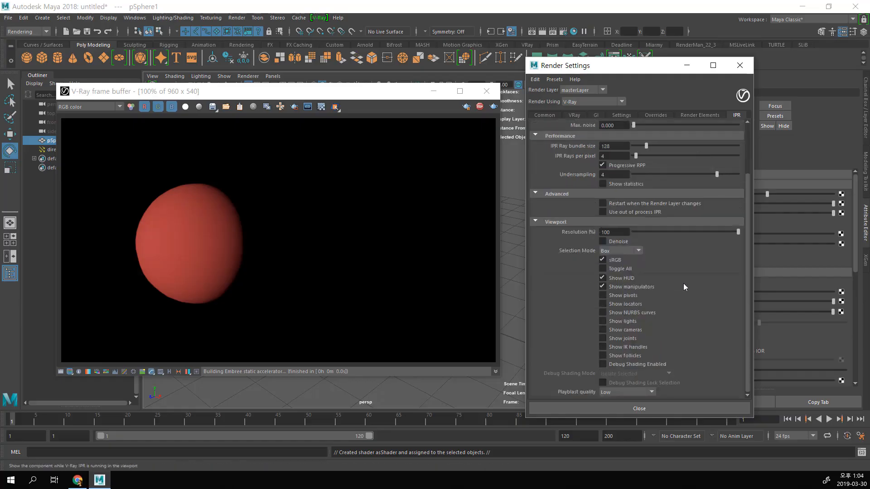
{"action": "scroll", "coordinate": [700, 323], "scroll_direction": "up", "scroll_amount": 3}
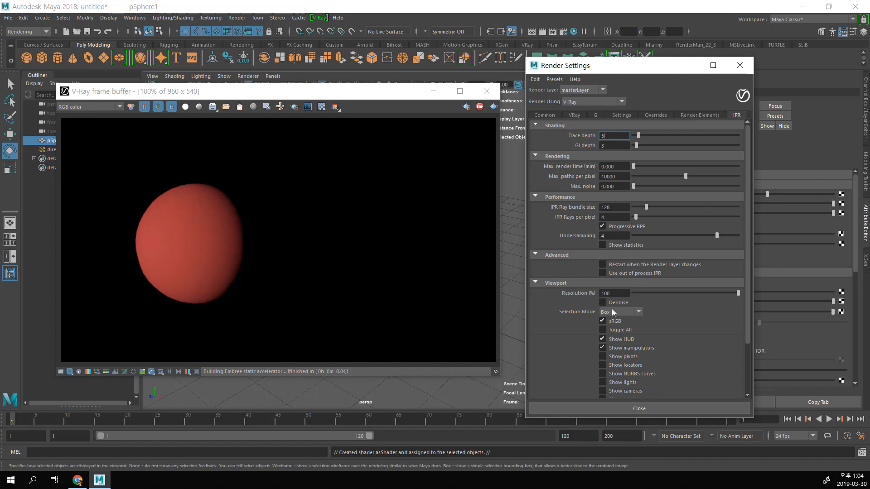
{"action": "left_click", "coordinate": [574, 115]}
{"action": "left_click", "coordinate": [595, 114]}
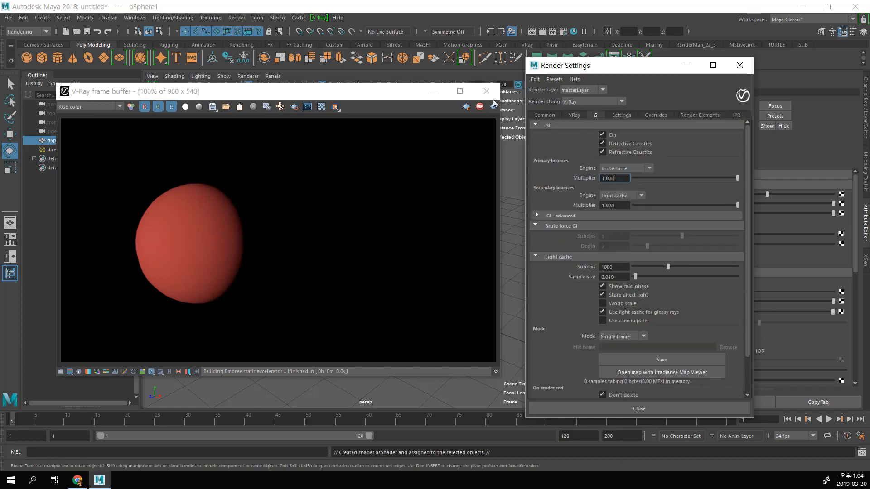
Step: Close the V-Ray frame buffer and the Render Settings window to clear the workspace
{"action": "left_click", "coordinate": [377, 94]}
{"action": "left_click_drag", "start_coordinate": [374, 91], "coordinate": [457, 118]}
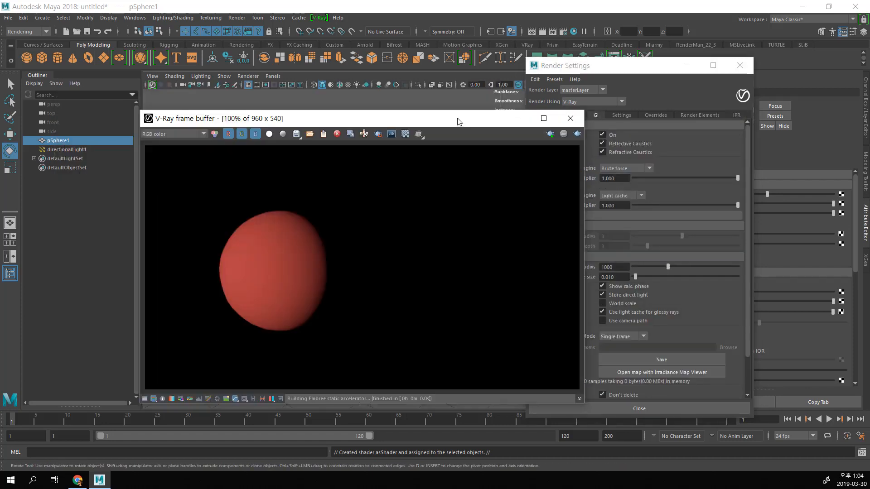
{"action": "left_click", "coordinate": [570, 119]}
{"action": "left_click", "coordinate": [739, 65]}
Step: Delete the red sphere and the directional light from the scene
{"action": "key", "text": "f"}
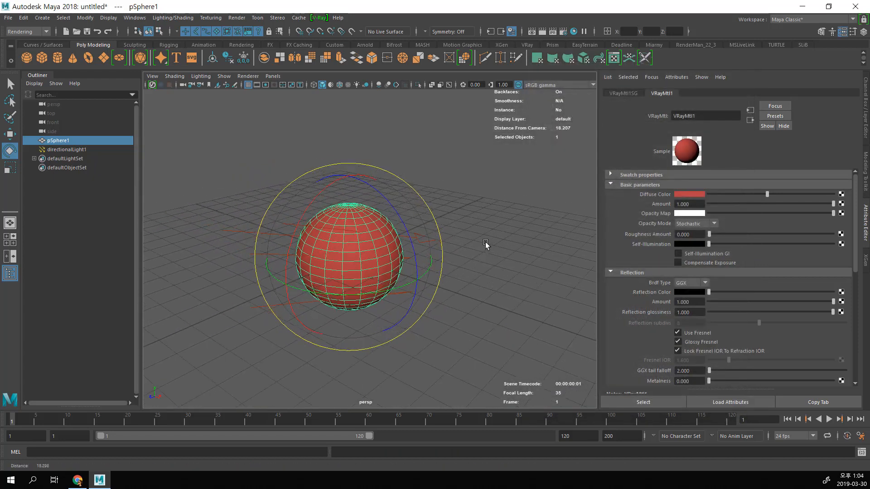
{"action": "left_click", "coordinate": [487, 243]}
{"action": "key", "text": "w"}
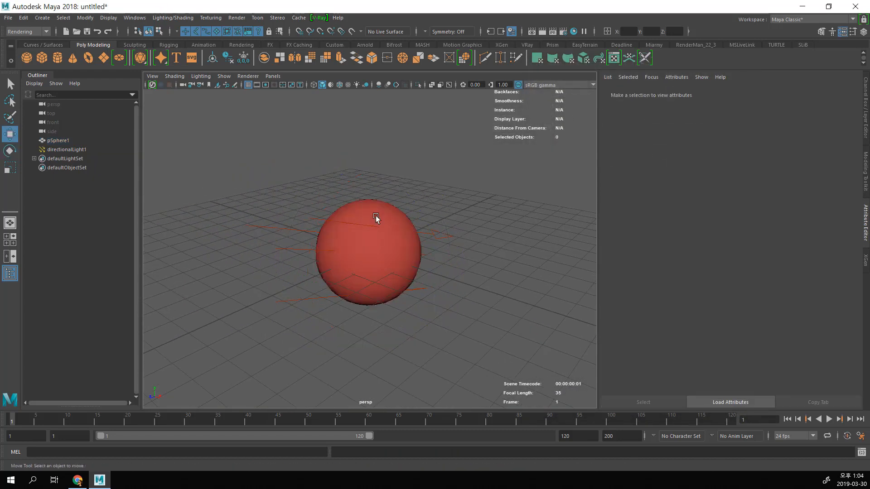
{"action": "left_click_drag", "start_coordinate": [237, 169], "coordinate": [507, 353]}
{"action": "key", "text": "Delete"}
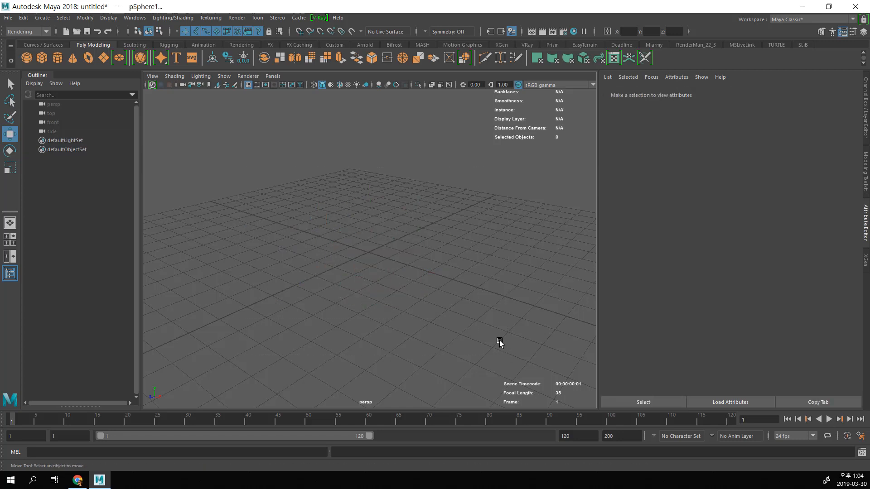
Step: Show the V-Ray shelf tools and look through the V-Ray commands, including the Geometry options
{"action": "left_click_drag", "start_coordinate": [439, 261], "coordinate": [450, 243], "text": "alt"}
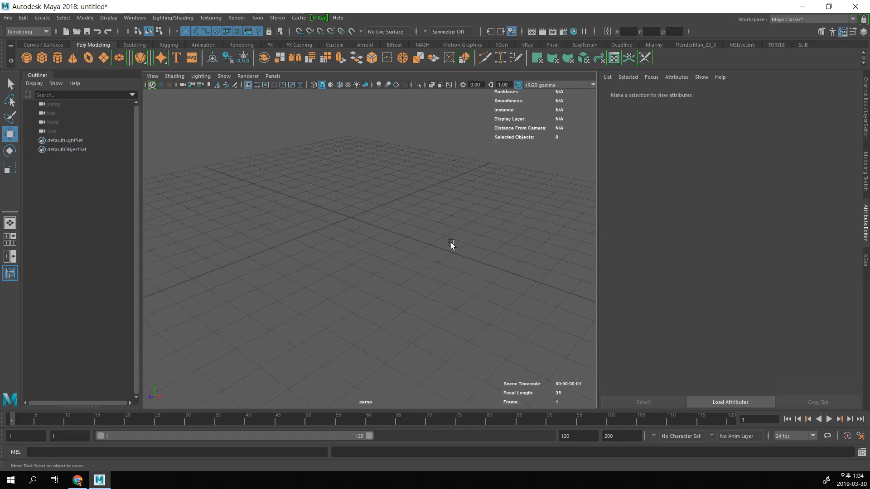
{"action": "middle_click_drag", "start_coordinate": [451, 243], "coordinate": [427, 249], "text": "alt"}
{"action": "left_click_drag", "start_coordinate": [425, 248], "coordinate": [424, 252], "text": "alt"}
{"action": "left_click", "coordinate": [526, 45]}
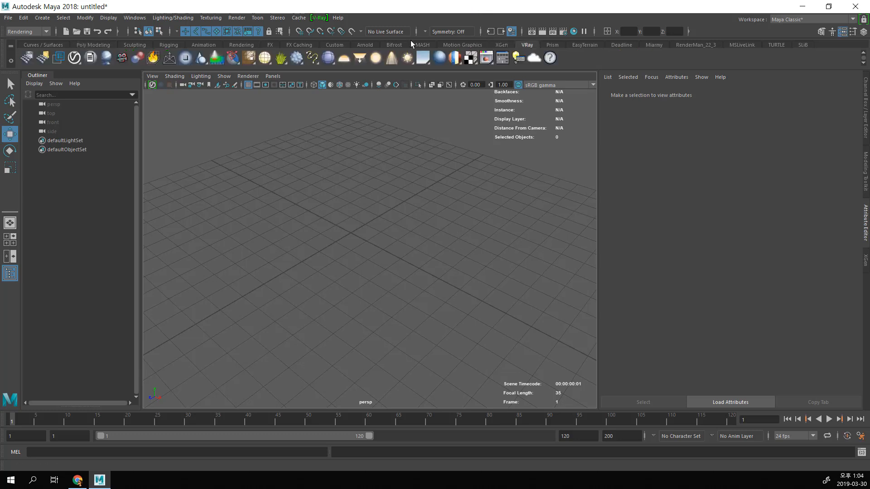
{"action": "left_click", "coordinate": [320, 18]}
{"action": "mouse_move", "coordinate": [351, 71]}
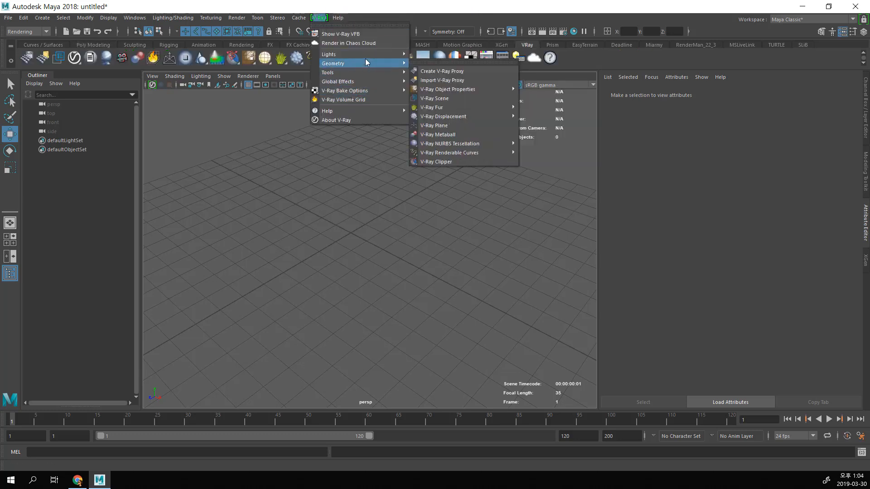
{"action": "left_click", "coordinate": [201, 147]}
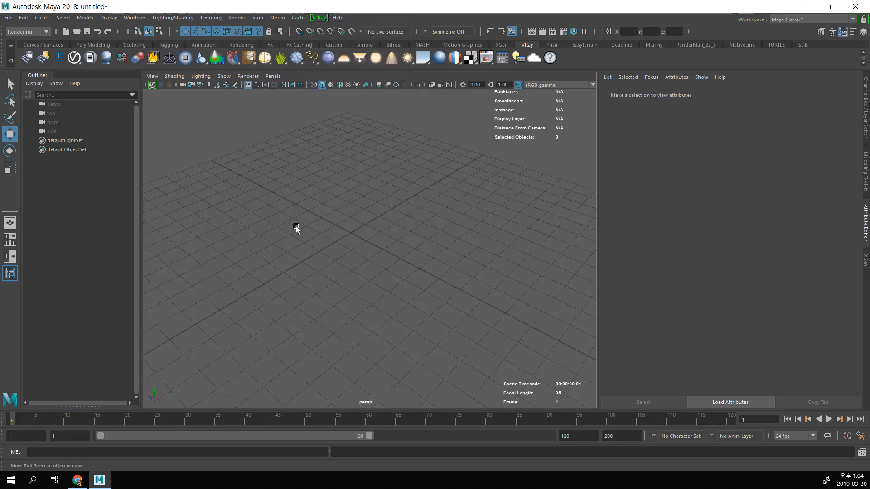